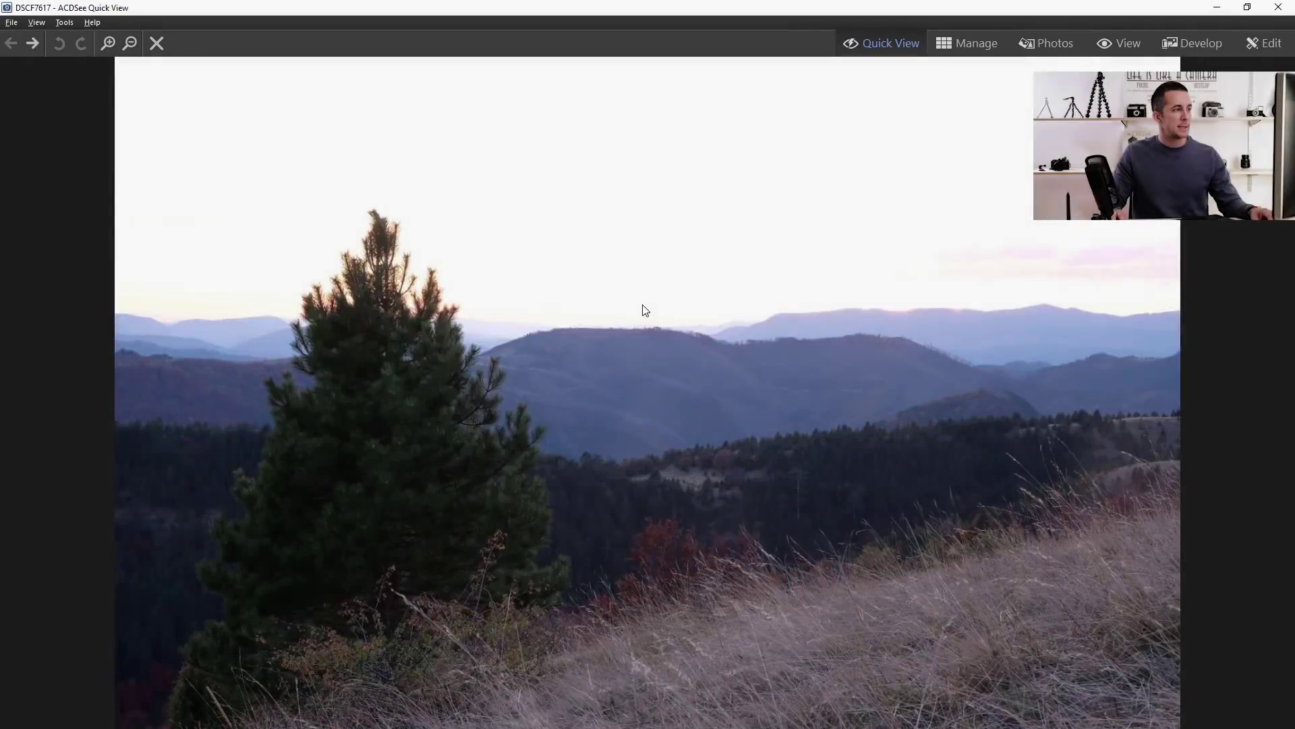
Flip back and forth through the bracketed sunset photos DSCF7617 to DSCF7620 to compare their exposures.
{"action": "key", "text": "Right"}
{"action": "key", "text": "Right"}
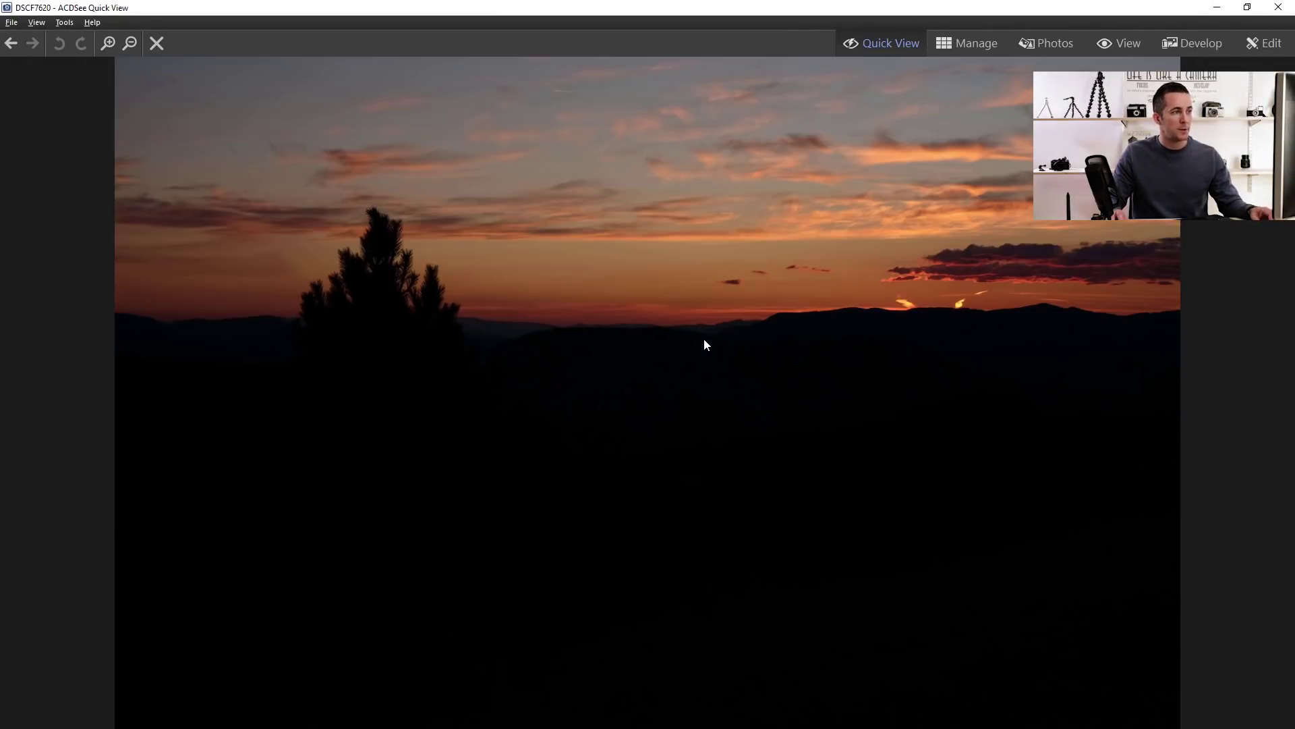
{"action": "key", "text": "Left"}
{"action": "key", "text": "Left"}
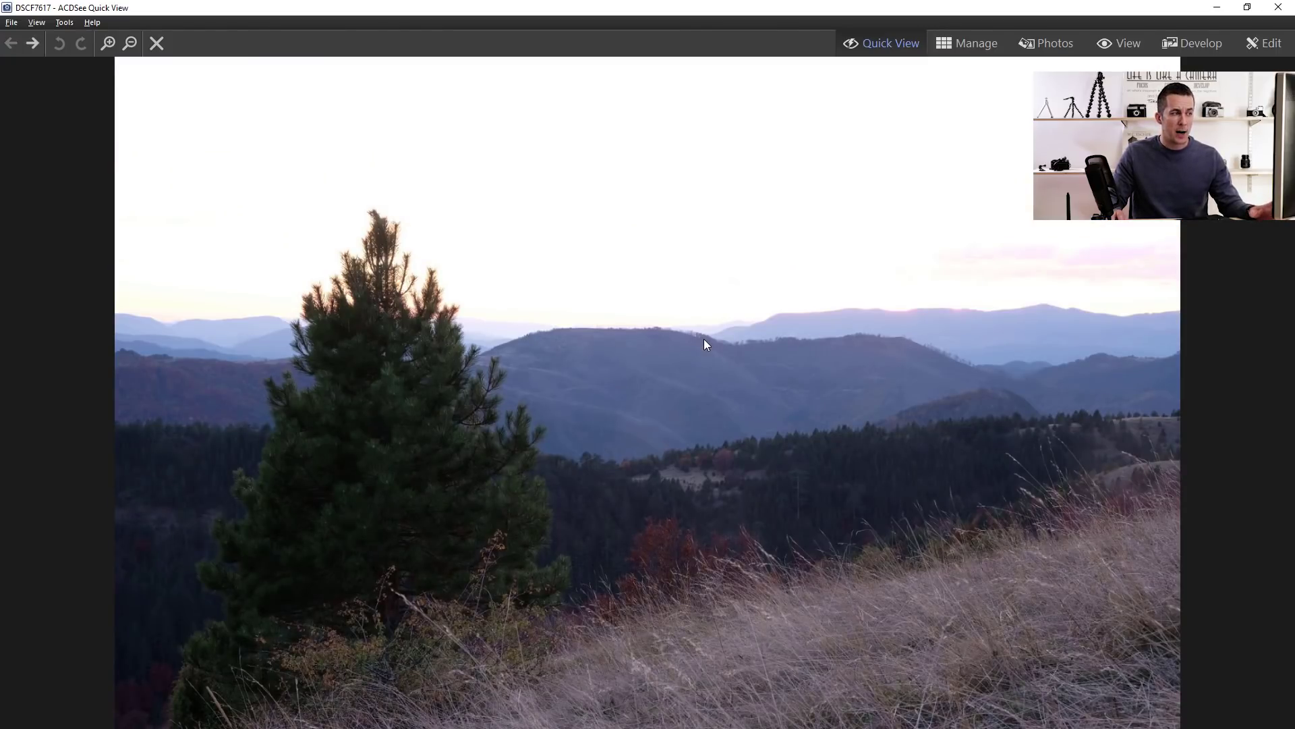
{"action": "key", "text": "Right"}
{"action": "key", "text": "Right"}
{"action": "key", "text": "Right"}
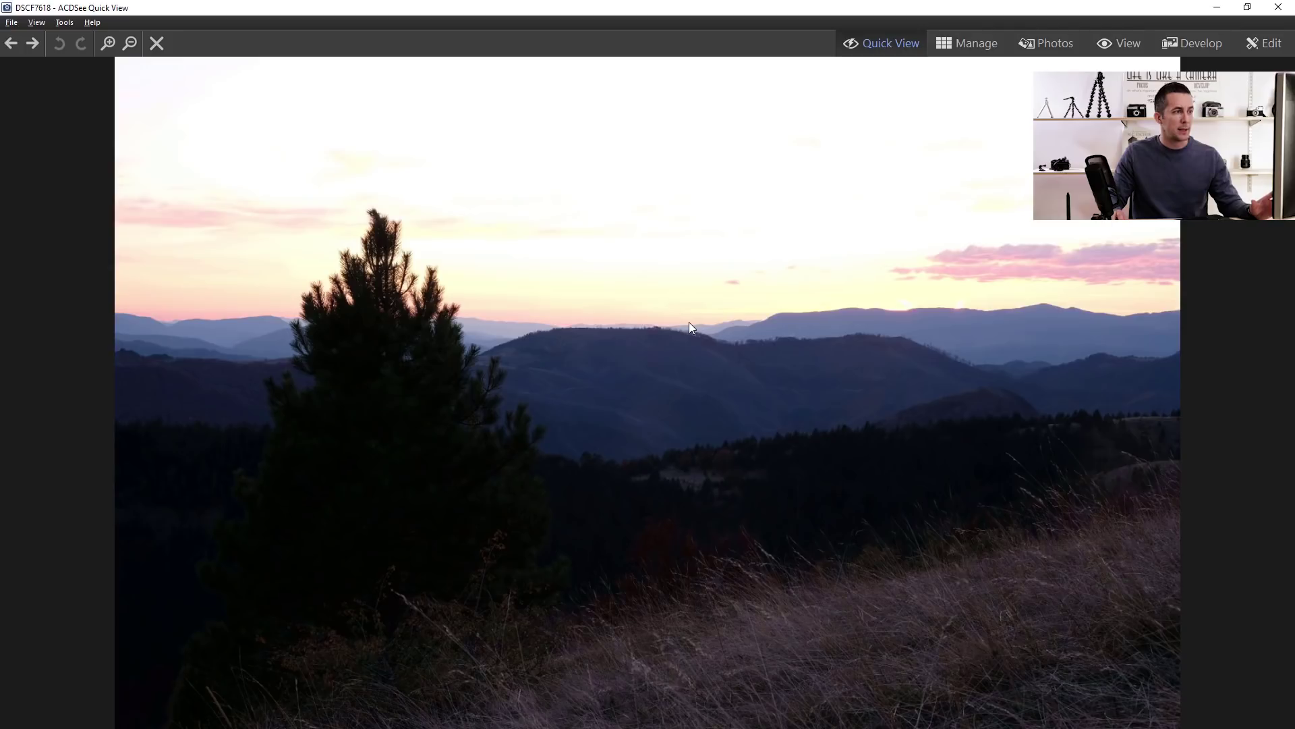
{"action": "key", "text": "Left"}
{"action": "key", "text": "Left"}
{"action": "key", "text": "Left"}
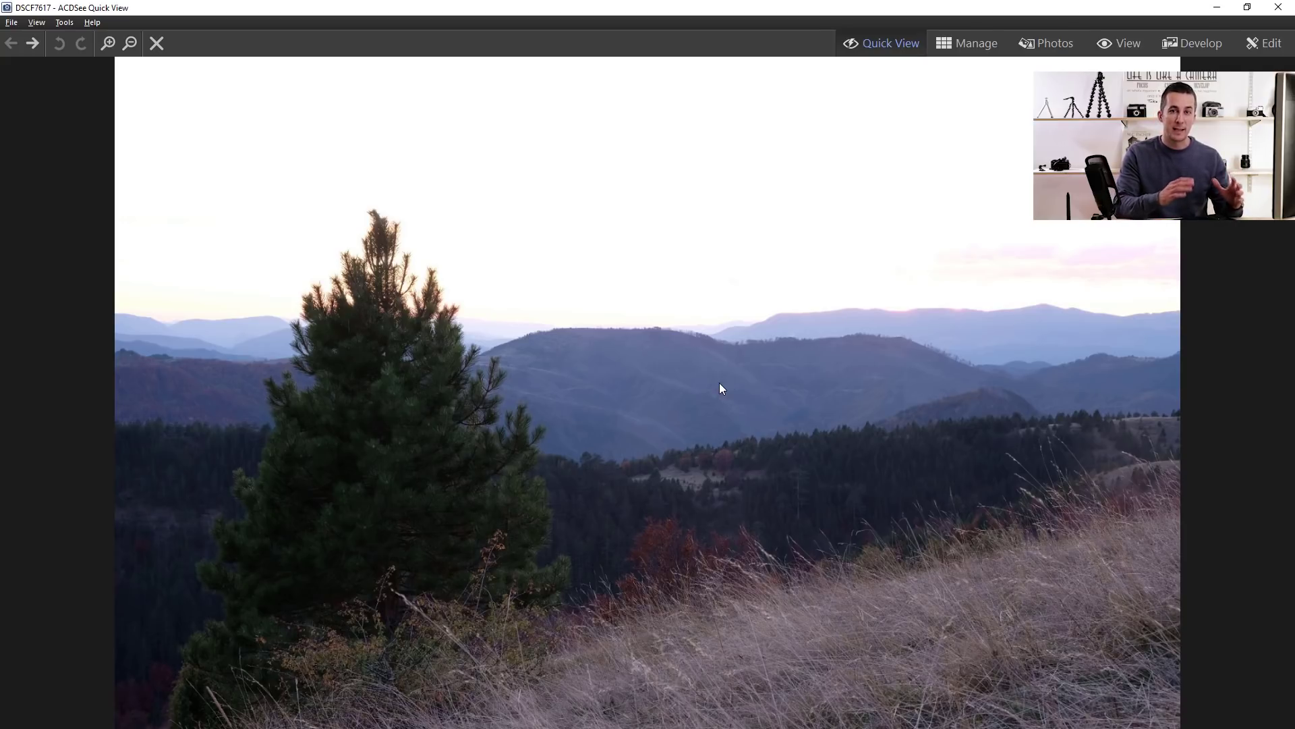
{"action": "key", "text": "Right"}
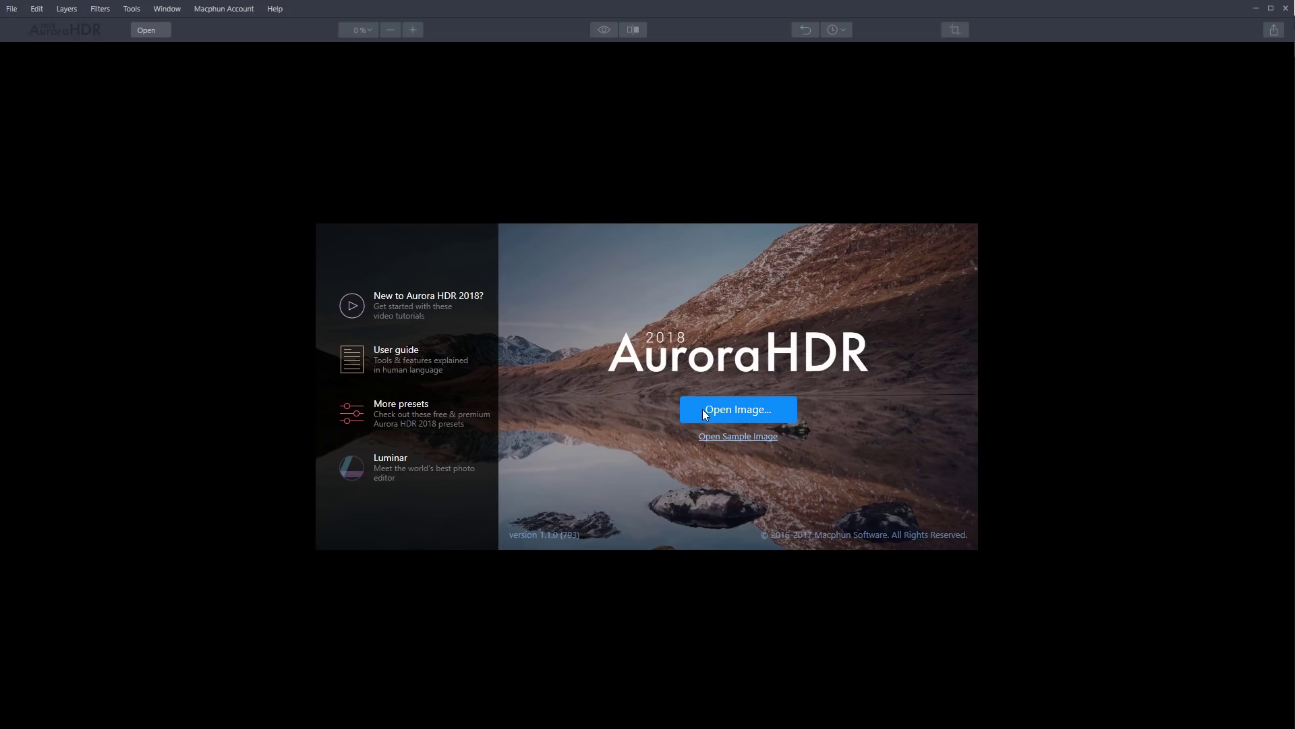
In Aurora HDR 2018, open the four bracketed raw files DSCF7617 to DSCF7620 from the Mountain 2 folder.
{"action": "left_click", "coordinate": [746, 405]}
{"action": "left_click", "coordinate": [184, 119]}
{"action": "left_click", "coordinate": [380, 108], "text": "shift"}
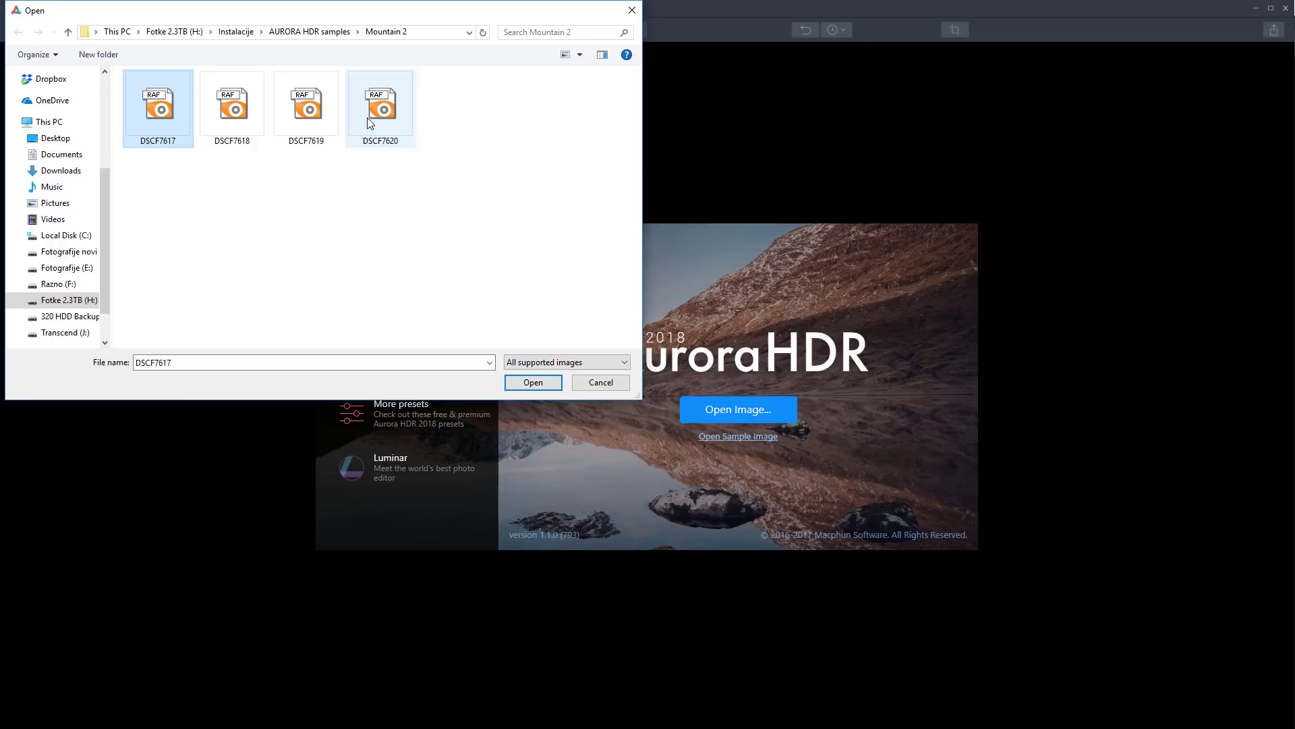
{"action": "left_click", "coordinate": [537, 387]}
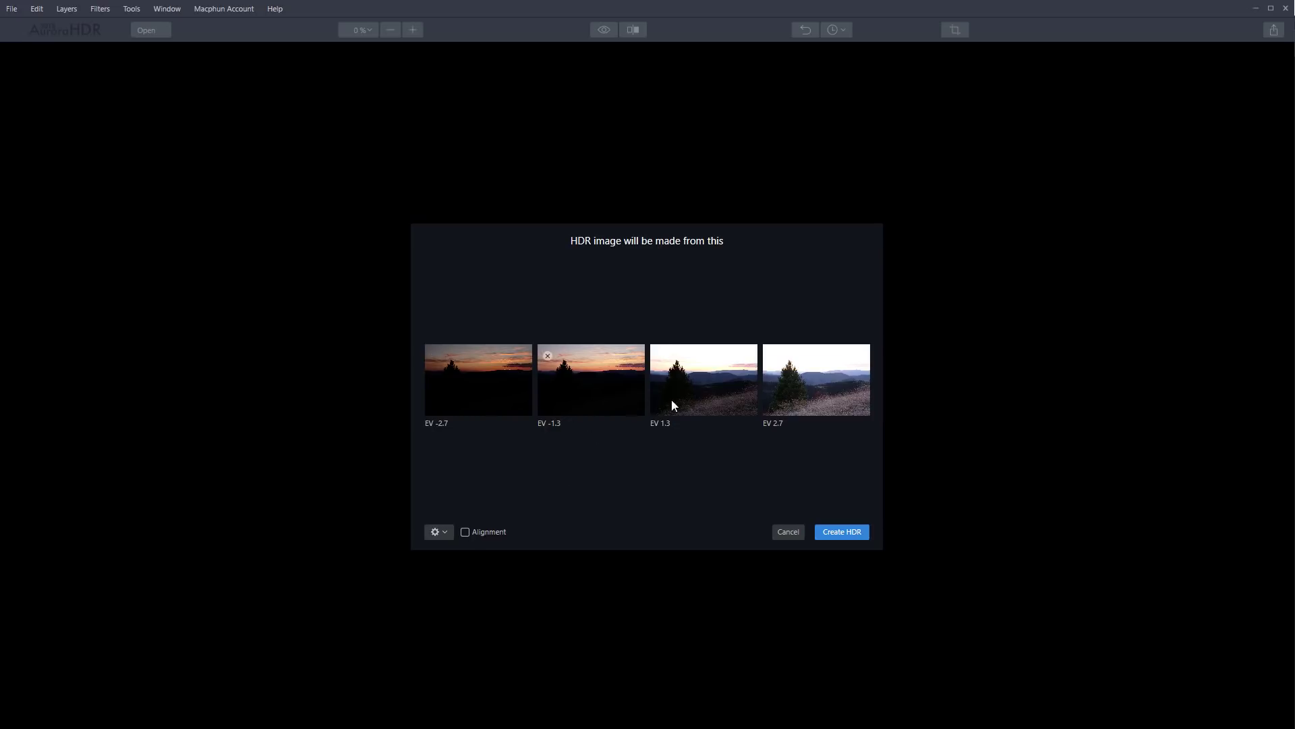
Turn on Alignment, review the additional merge settings, and create the HDR image from the four exposures.
{"action": "mouse_move", "coordinate": [508, 396]}
{"action": "mouse_move", "coordinate": [776, 373]}
{"action": "left_click", "coordinate": [440, 531]}
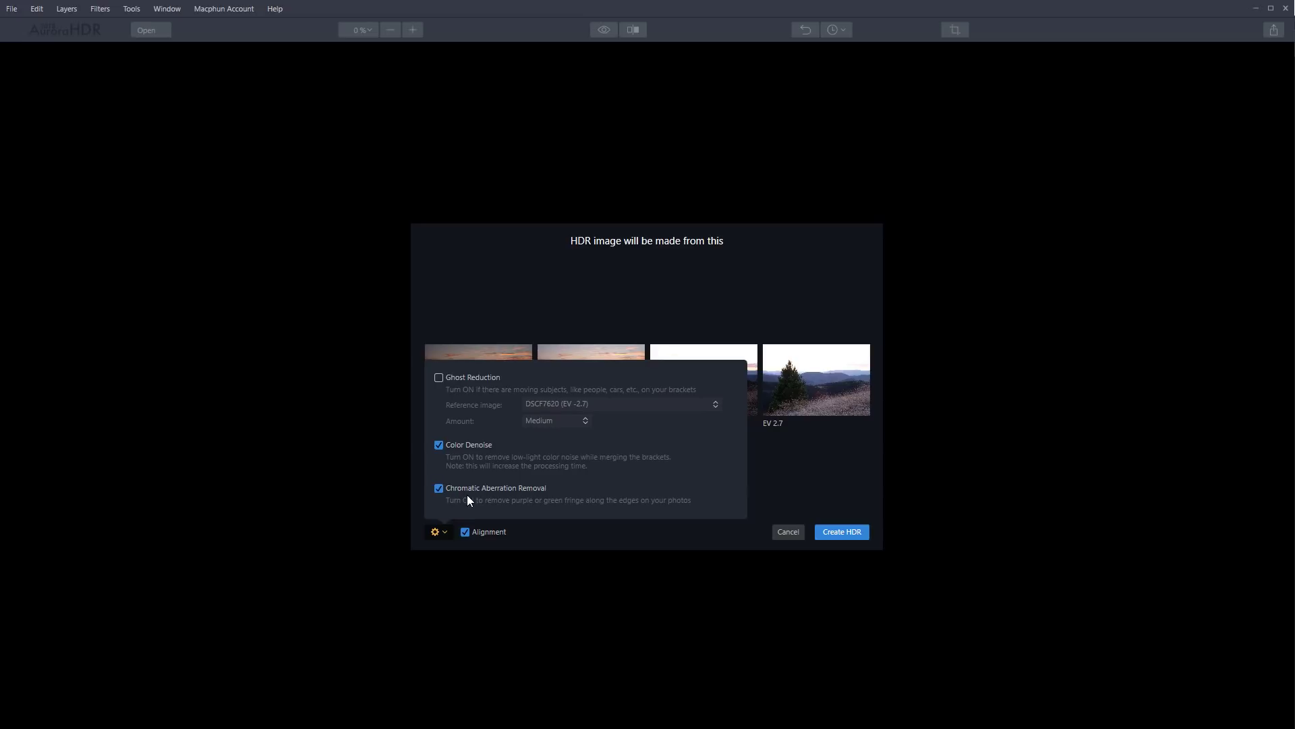
{"action": "left_click", "coordinate": [488, 489]}
{"action": "left_click", "coordinate": [811, 444]}
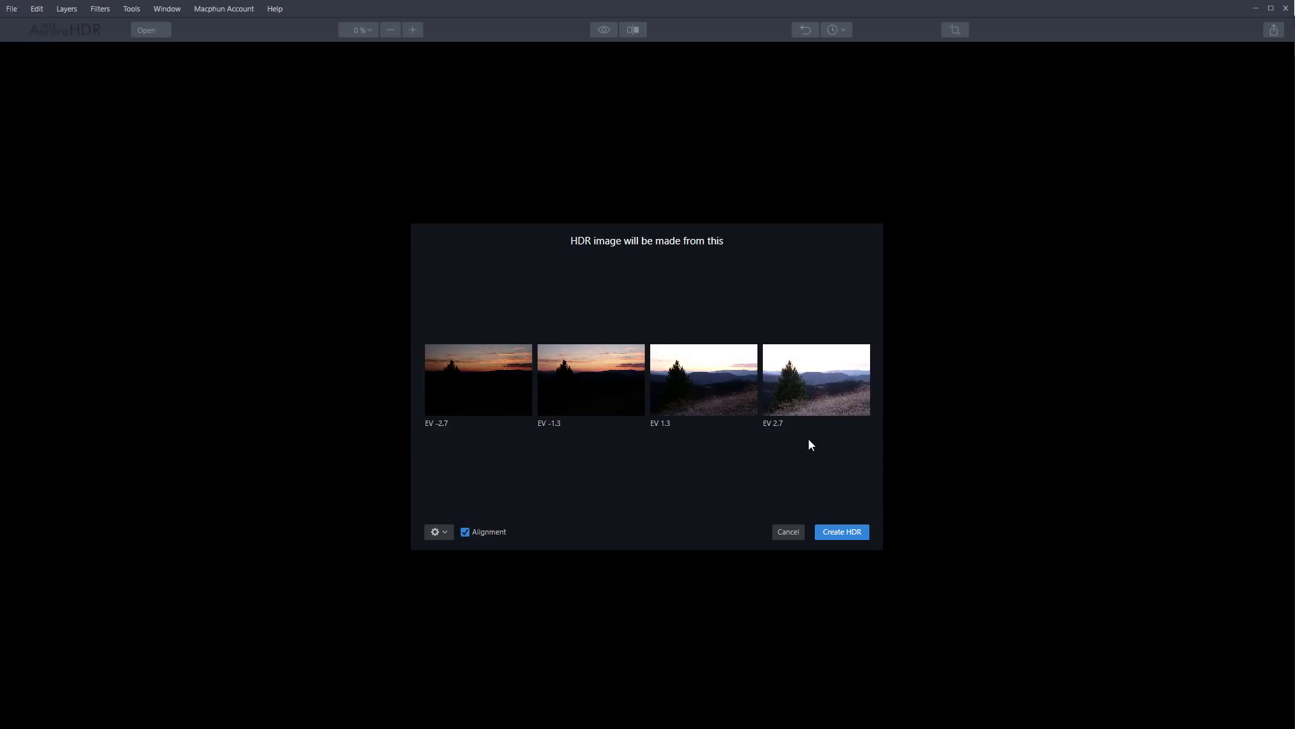
{"action": "left_click", "coordinate": [842, 531]}
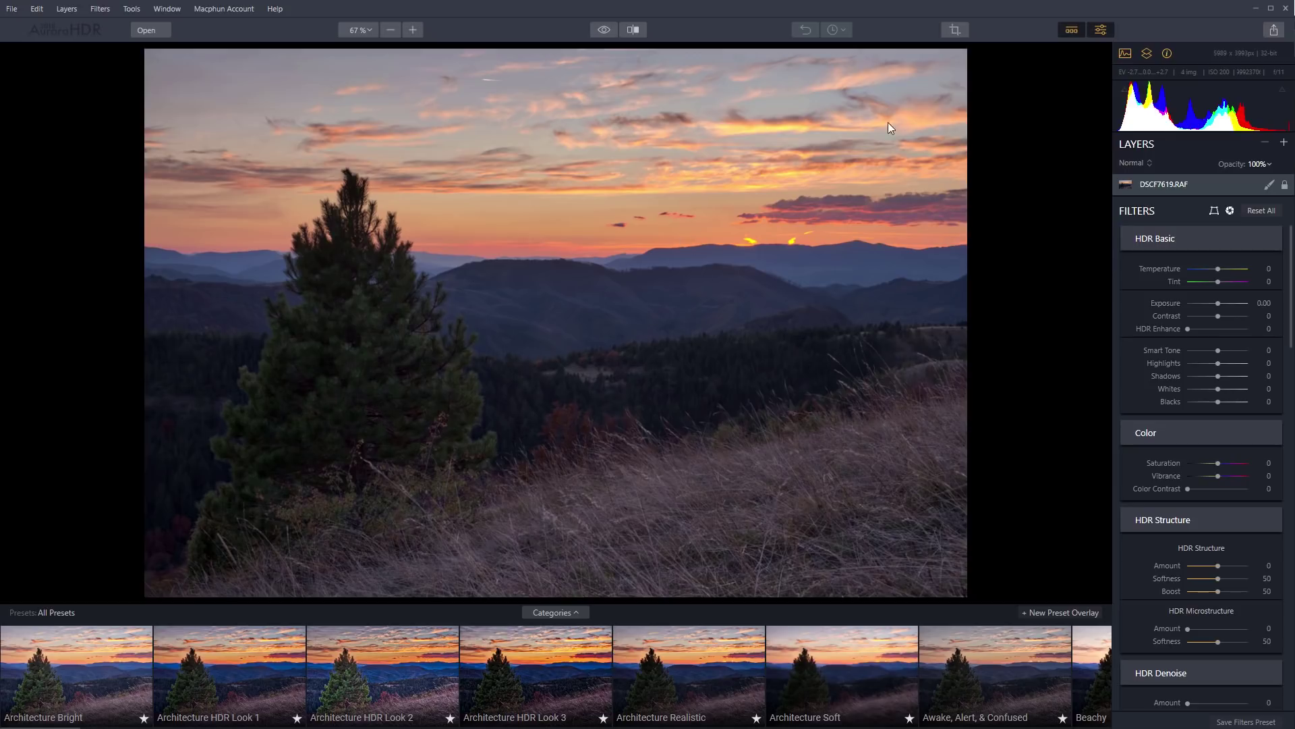
Inspect the merged HDR image up close, checking the tree edges, the mountain ridge and the bright clouds on the horizon.
{"action": "scroll", "coordinate": [328, 289], "scroll_direction": "up", "scroll_amount": 5}
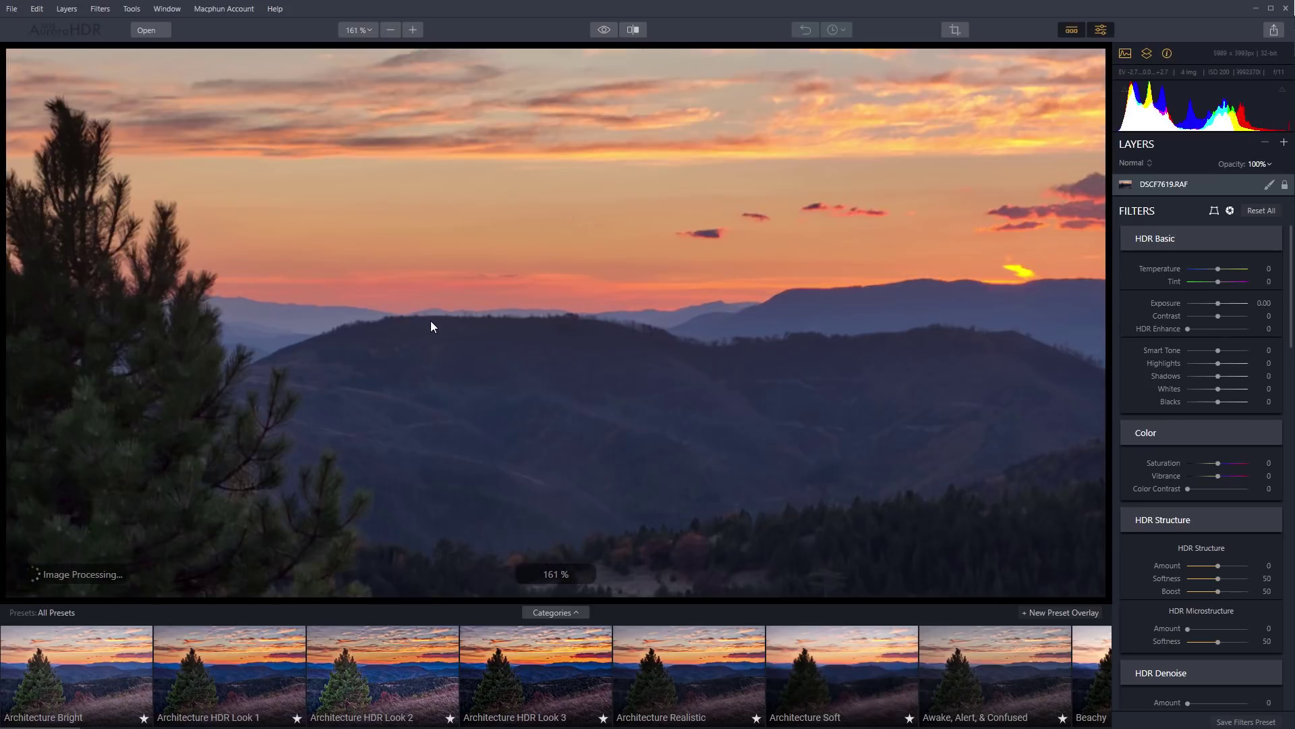
{"action": "scroll", "coordinate": [650, 286], "scroll_direction": "up", "scroll_amount": 5}
{"action": "scroll", "coordinate": [650, 286], "scroll_direction": "left", "scroll_amount": 5}
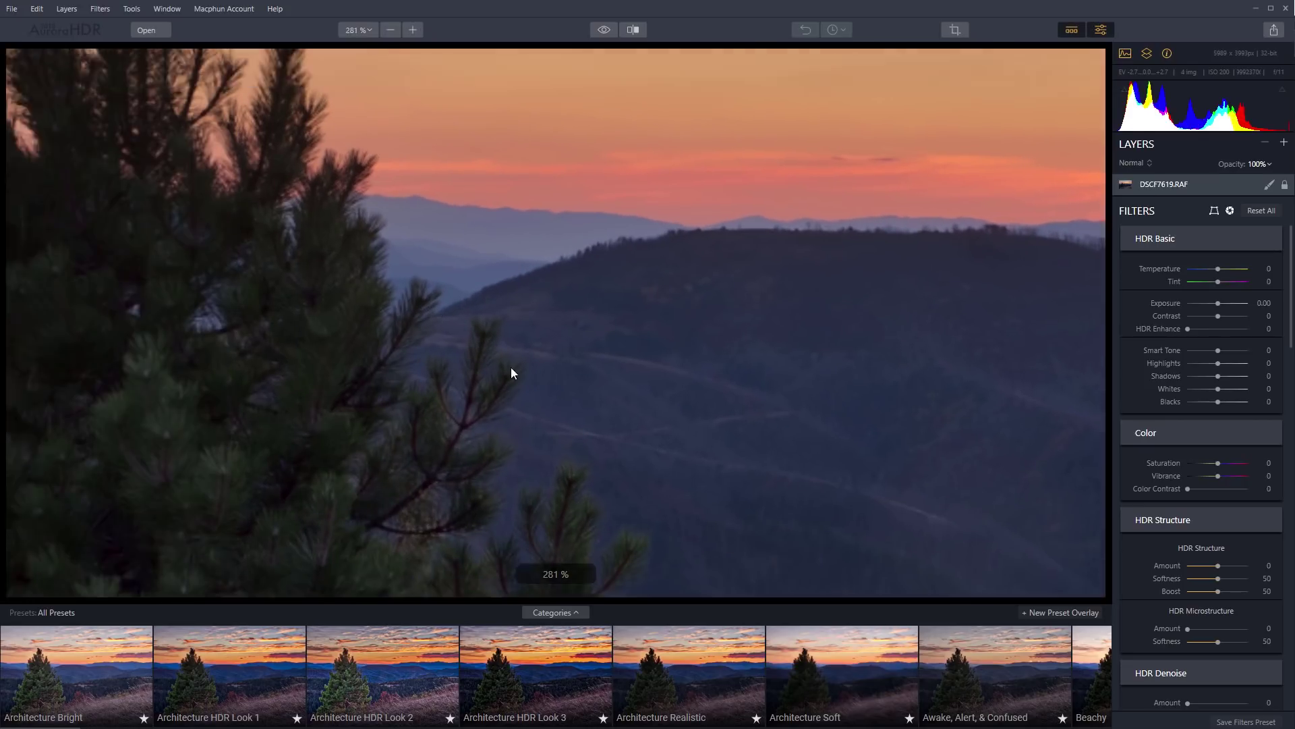
{"action": "scroll", "coordinate": [337, 196], "scroll_direction": "up", "scroll_amount": 2}
{"action": "scroll", "coordinate": [337, 195], "scroll_direction": "left", "scroll_amount": 2}
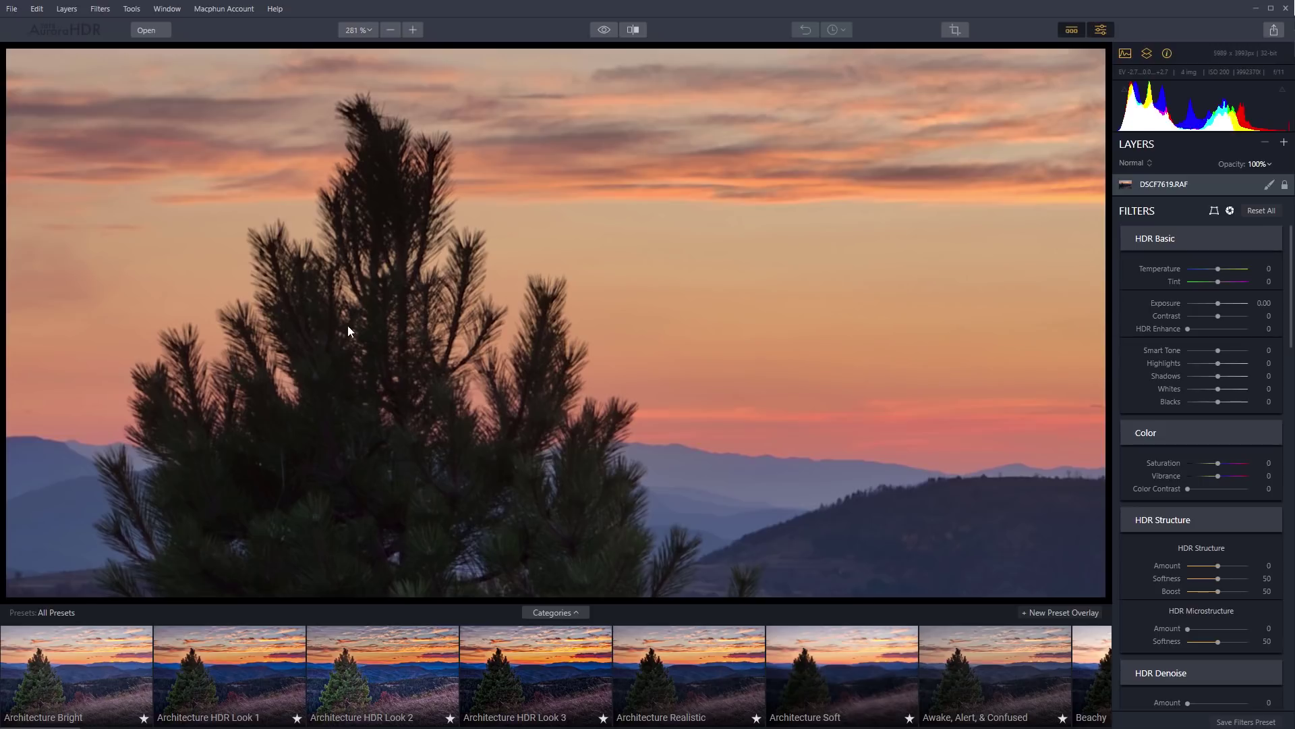
{"action": "scroll", "coordinate": [484, 322], "scroll_direction": "down", "scroll_amount": 3}
{"action": "scroll", "coordinate": [484, 322], "scroll_direction": "right", "scroll_amount": 4}
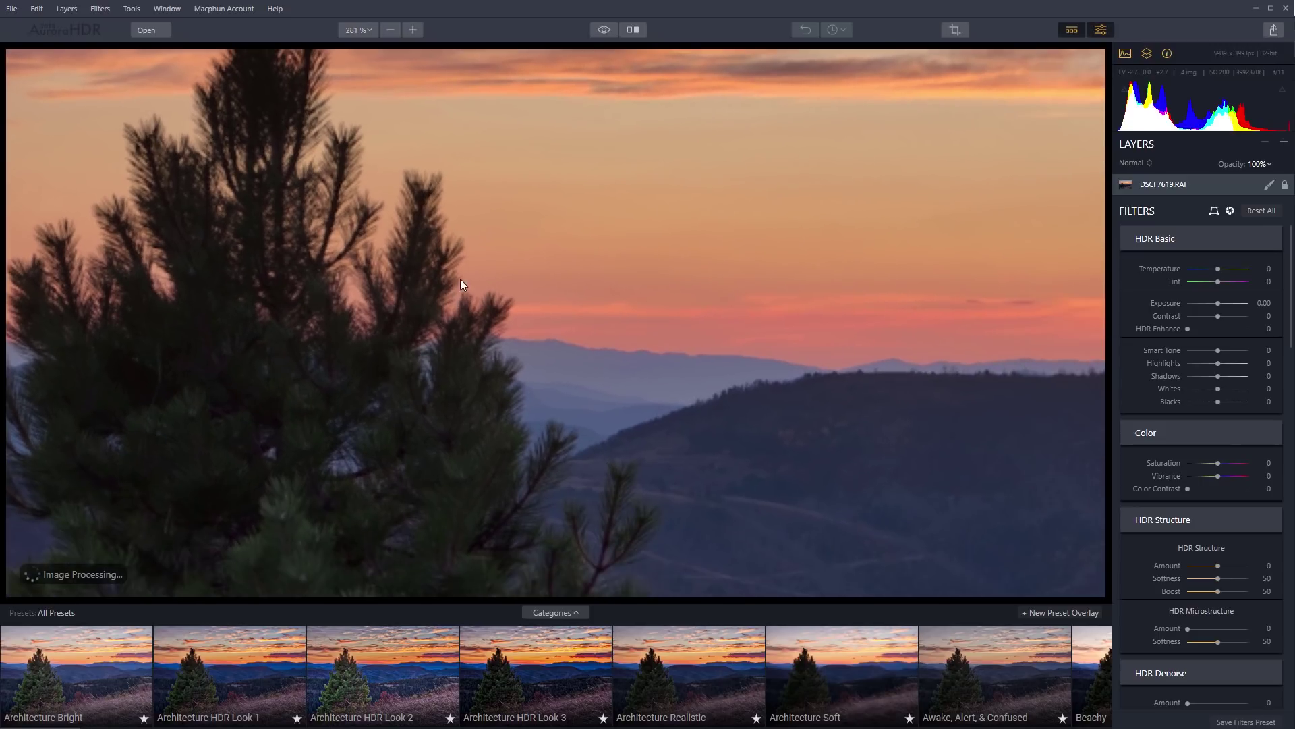
{"action": "scroll", "coordinate": [464, 226], "scroll_direction": "right", "scroll_amount": 4}
{"action": "scroll", "coordinate": [759, 302], "scroll_direction": "up", "scroll_amount": 3}
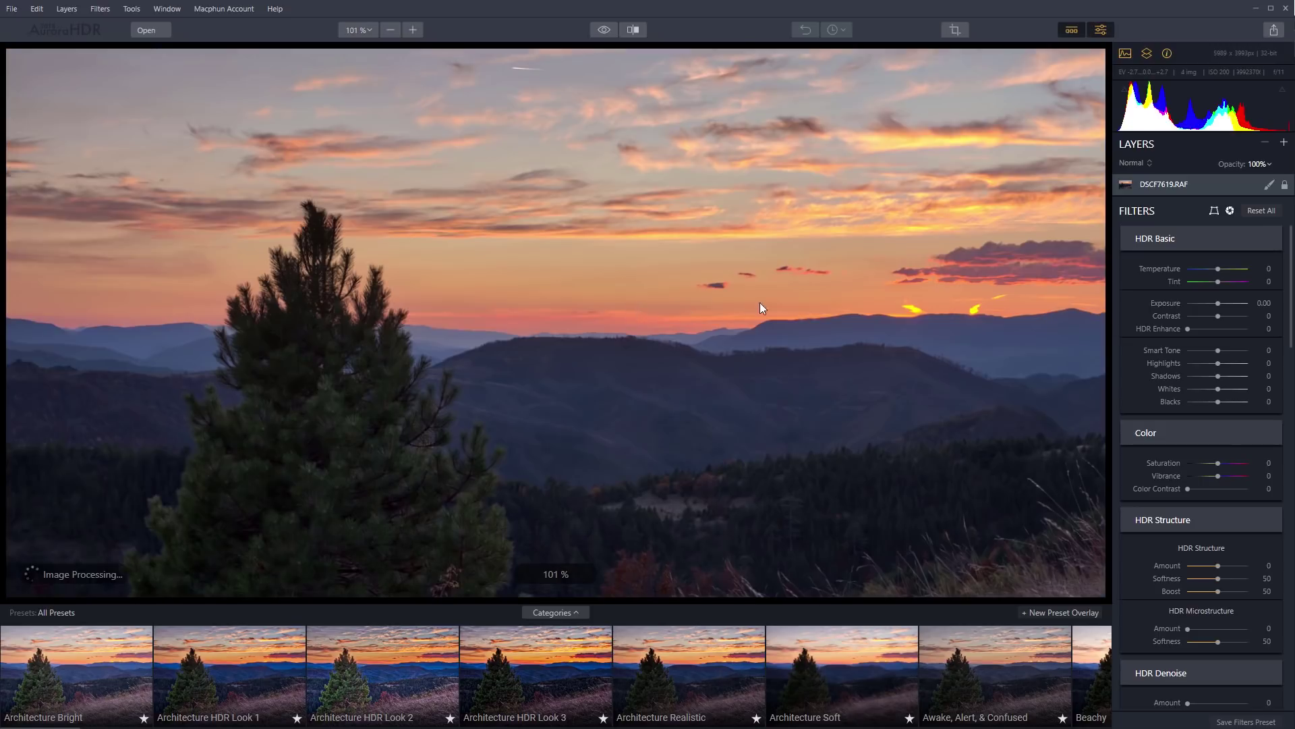
{"action": "scroll", "coordinate": [773, 302], "scroll_direction": "right", "scroll_amount": 8}
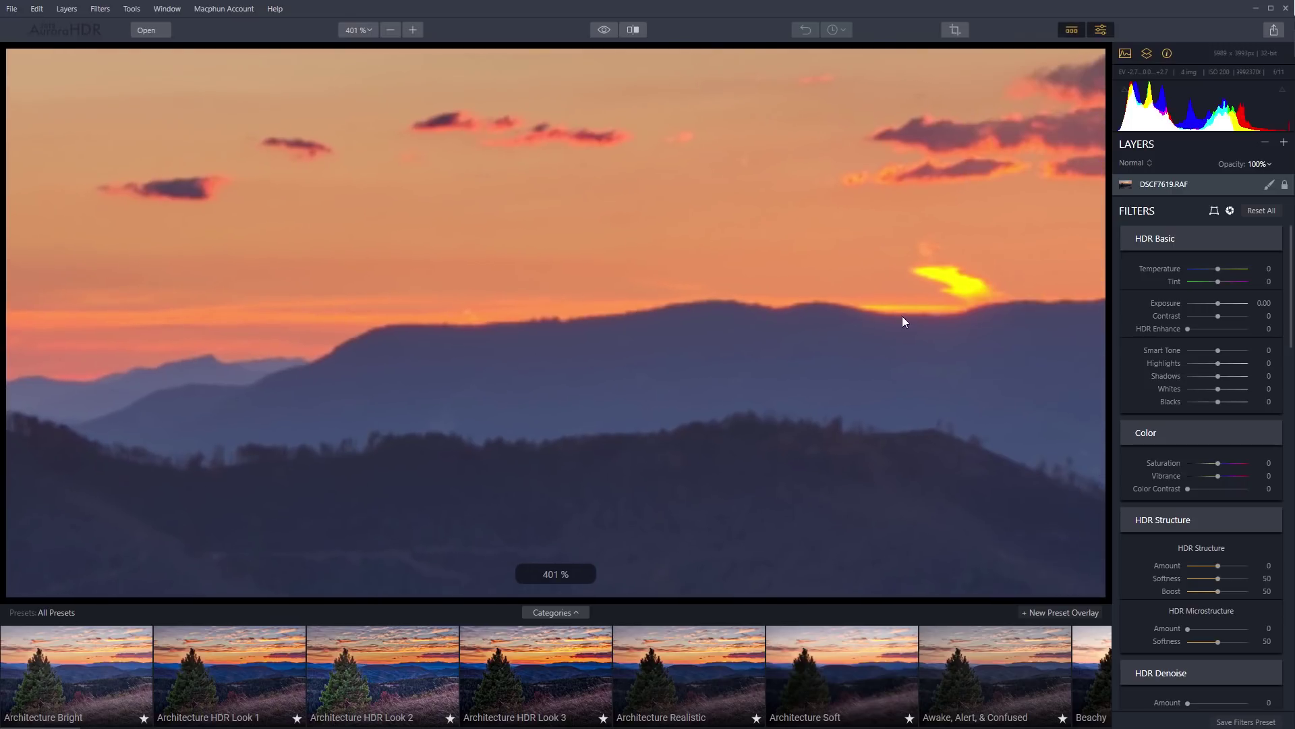
{"action": "scroll", "coordinate": [763, 314], "scroll_direction": "right", "scroll_amount": 10}
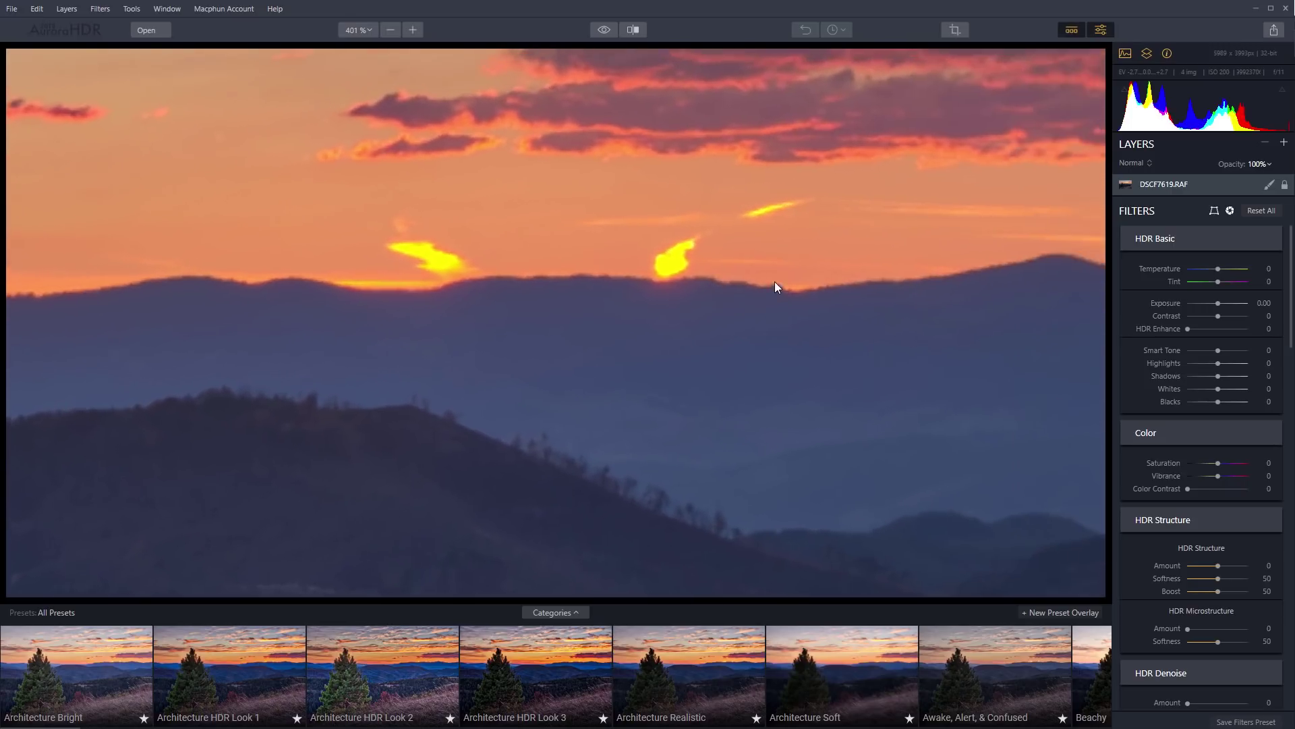
{"action": "scroll", "coordinate": [792, 294], "scroll_direction": "down", "scroll_amount": 10}
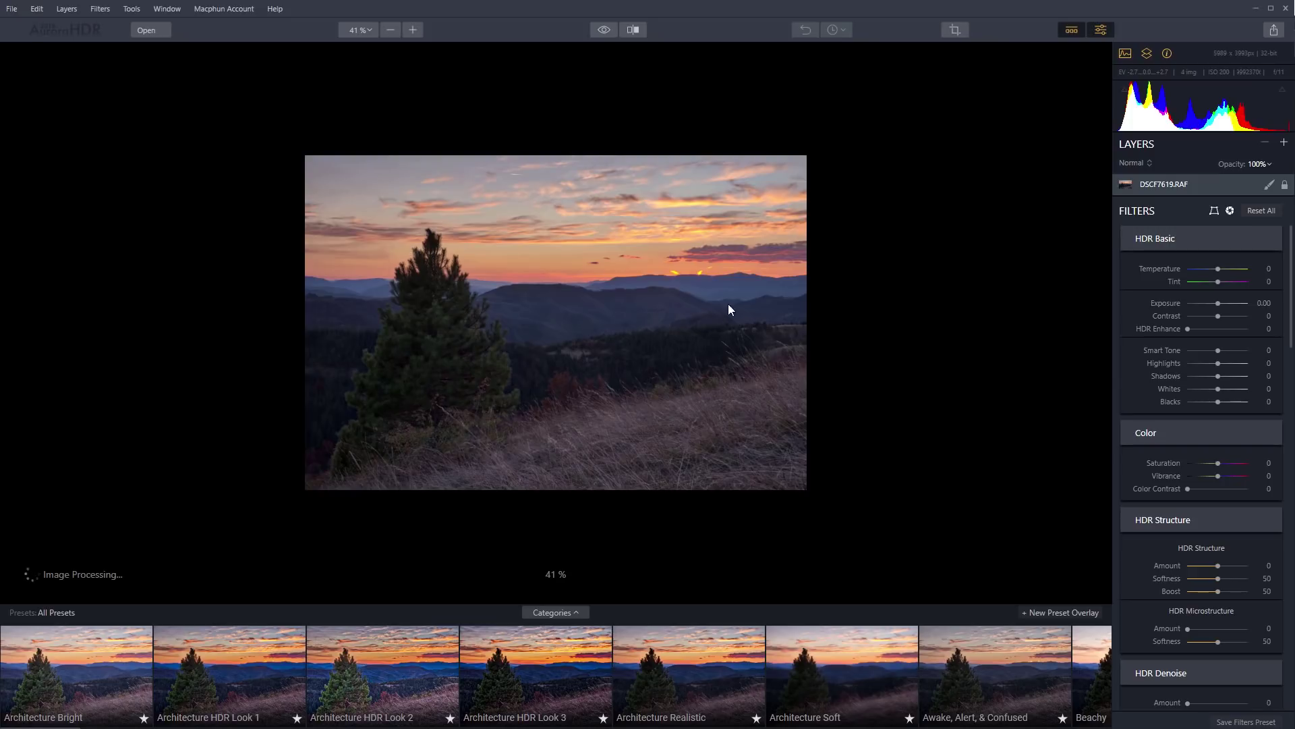
{"action": "scroll", "coordinate": [714, 312], "scroll_direction": "up", "scroll_amount": 3}
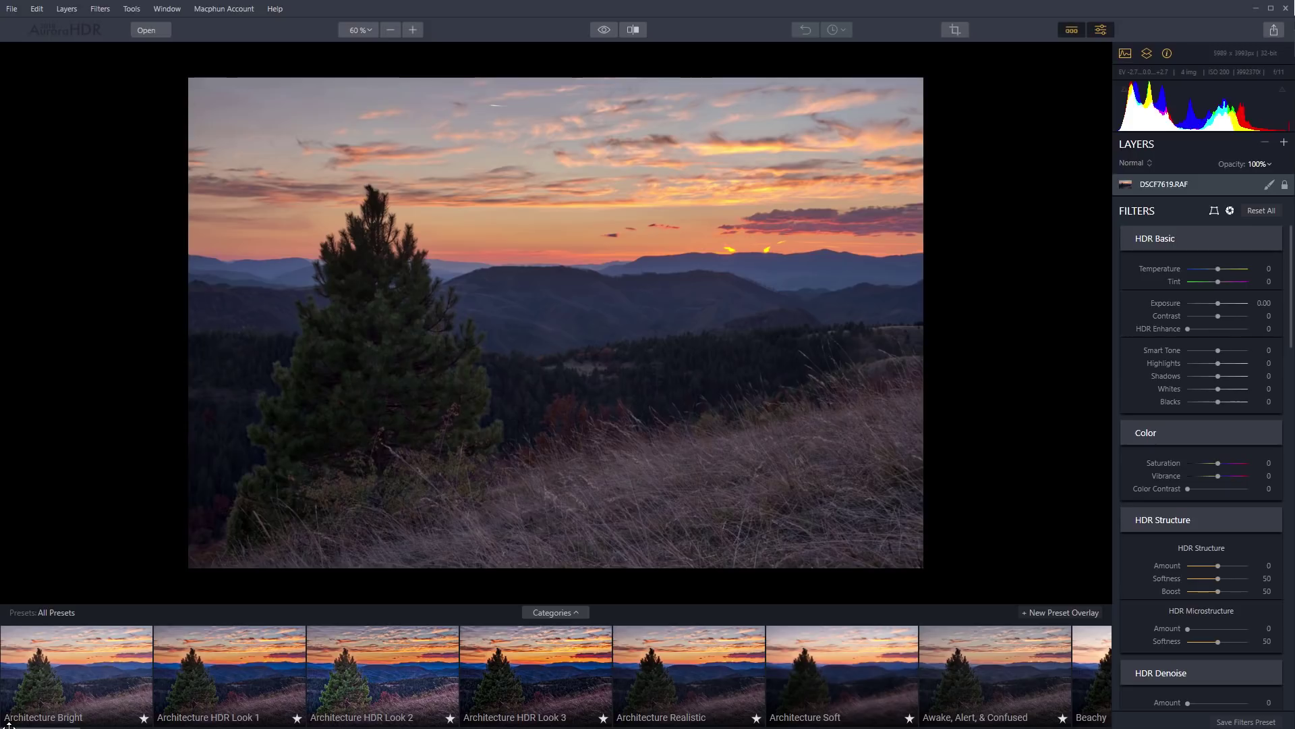
Browse through all the presets and switch the preset category to Landscape.
{"action": "scroll", "coordinate": [227, 659], "scroll_direction": "down", "scroll_amount": 10}
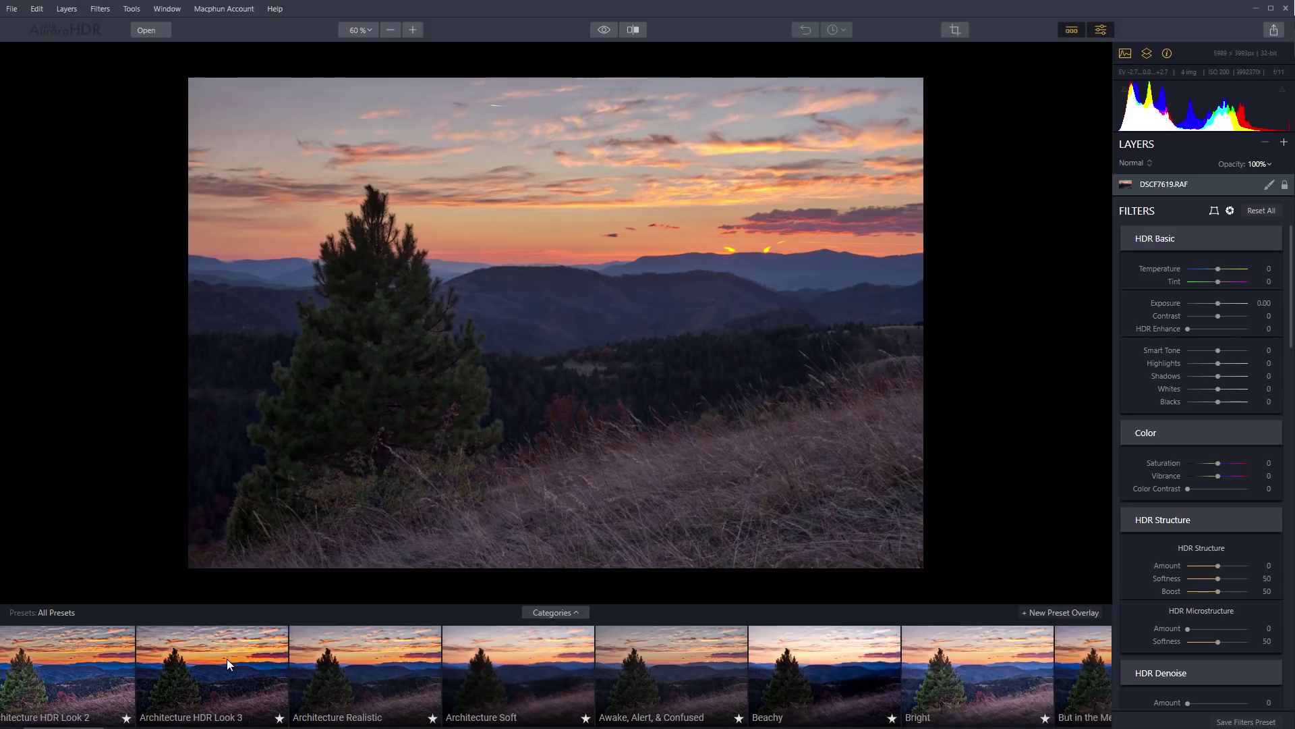
{"action": "scroll", "coordinate": [645, 658], "scroll_direction": "down", "scroll_amount": 10}
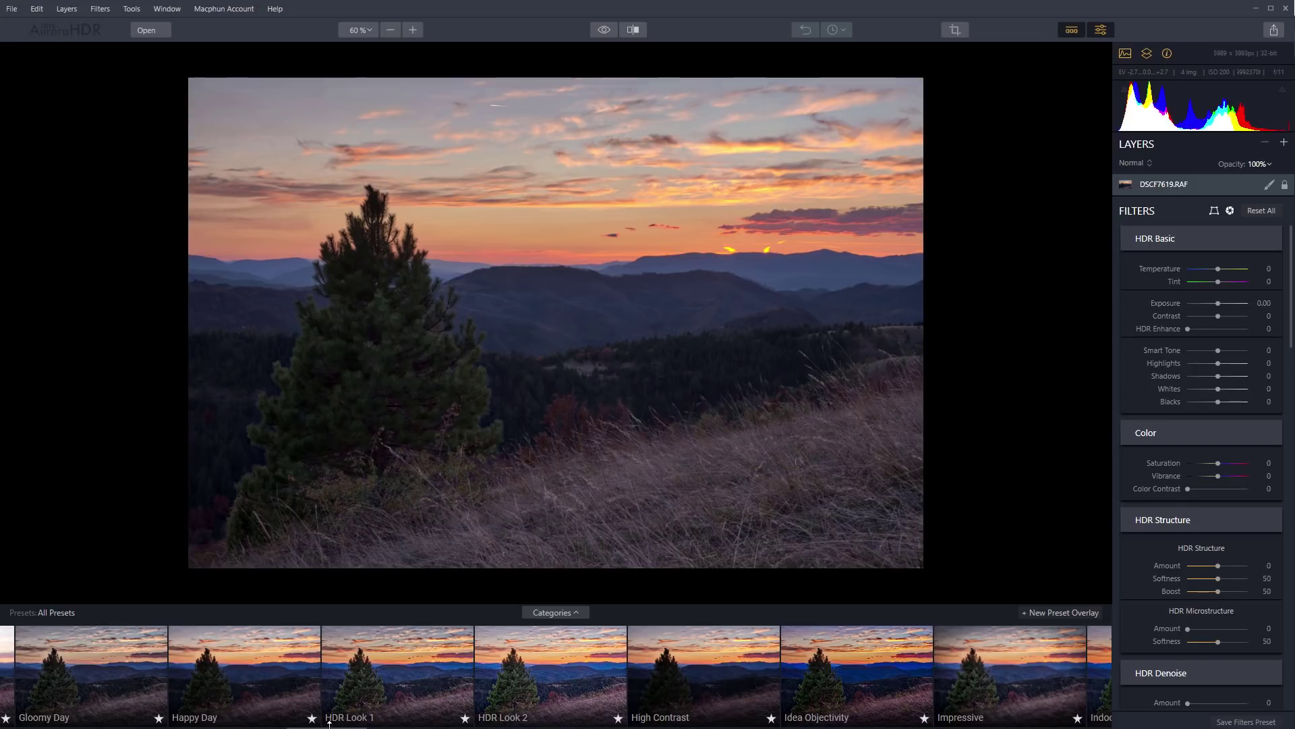
{"action": "left_click_drag", "start_coordinate": [328, 725], "coordinate": [774, 719]}
{"action": "scroll", "coordinate": [1022, 708], "scroll_direction": "down", "scroll_amount": 15}
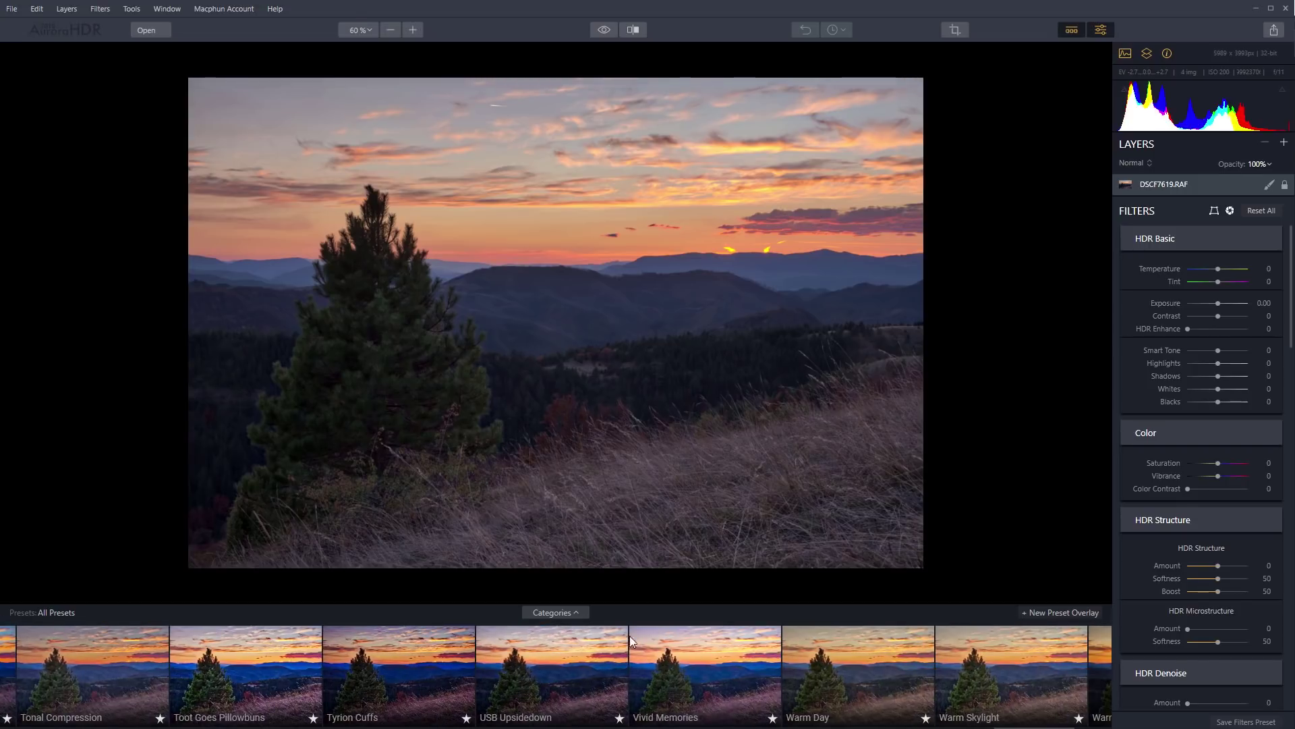
{"action": "left_click", "coordinate": [557, 612]}
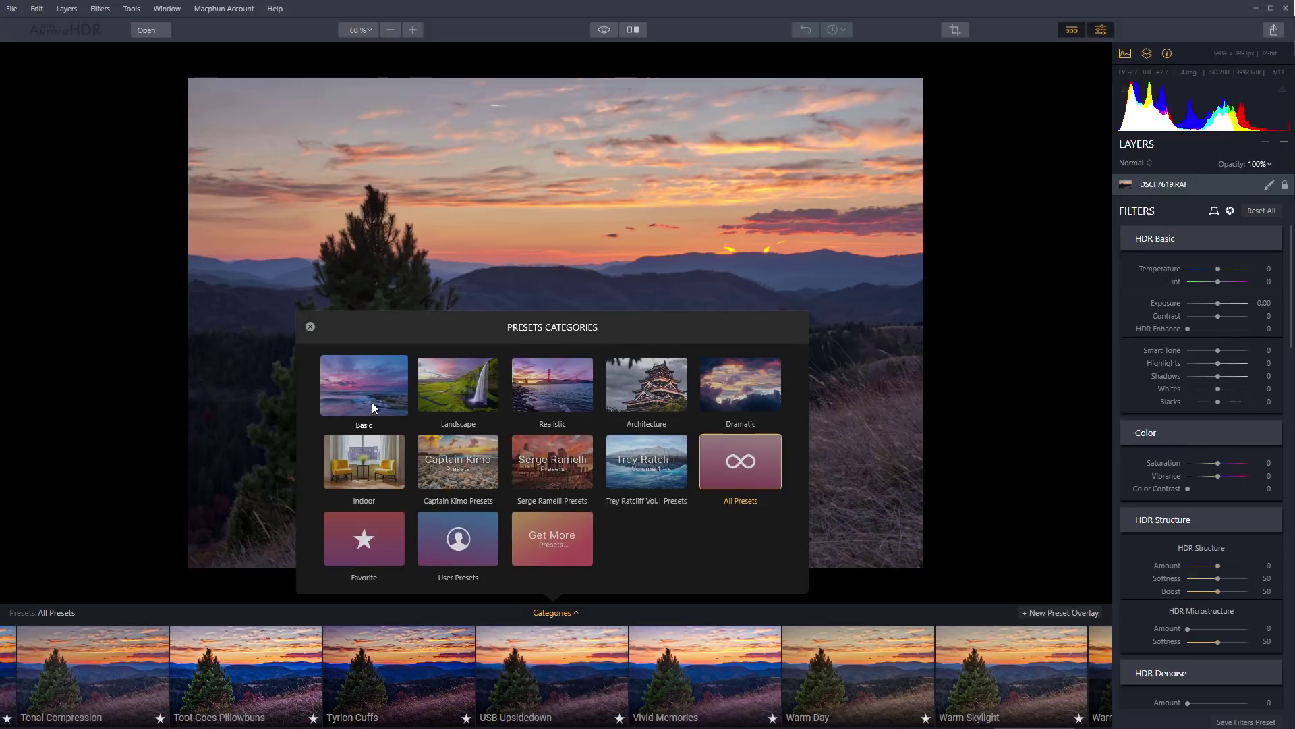
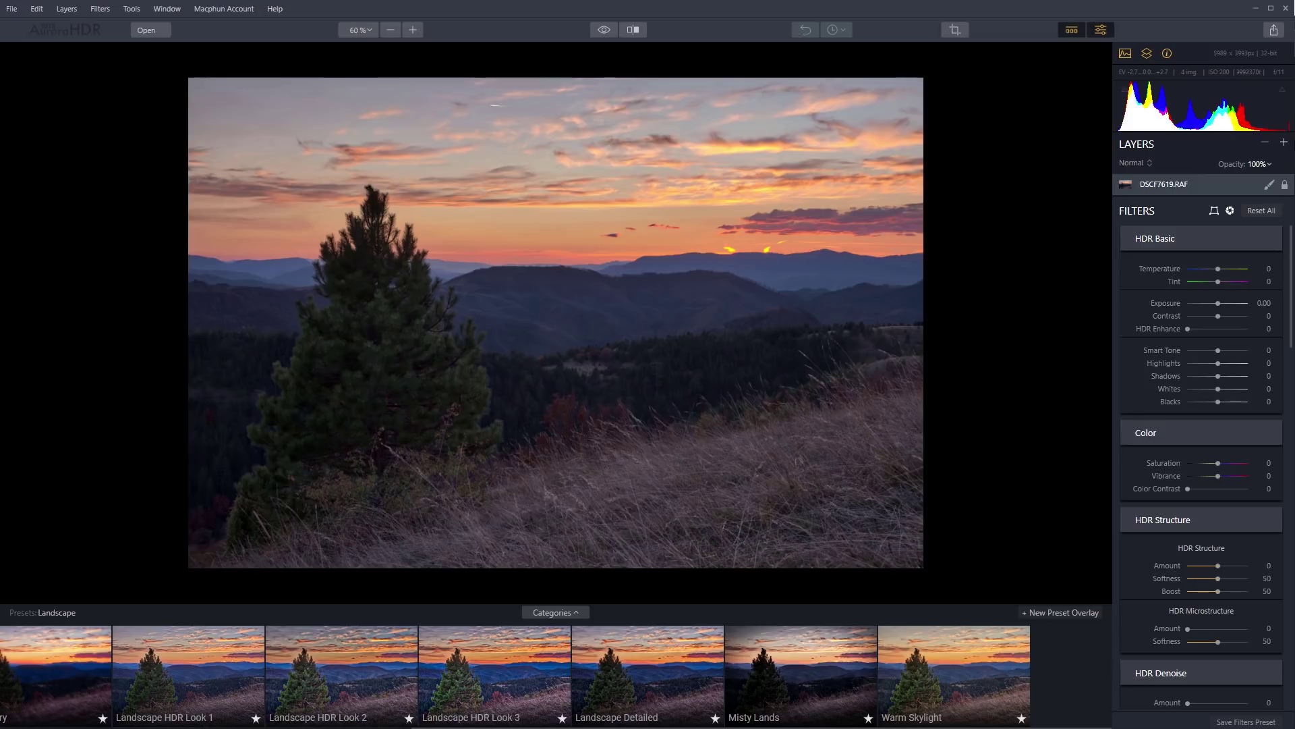
Add a new adjustment layer and draw a gradient mask on it from the top of the sky down to the mountains.
{"action": "left_click", "coordinate": [1284, 144]}
{"action": "left_click", "coordinate": [1228, 163]}
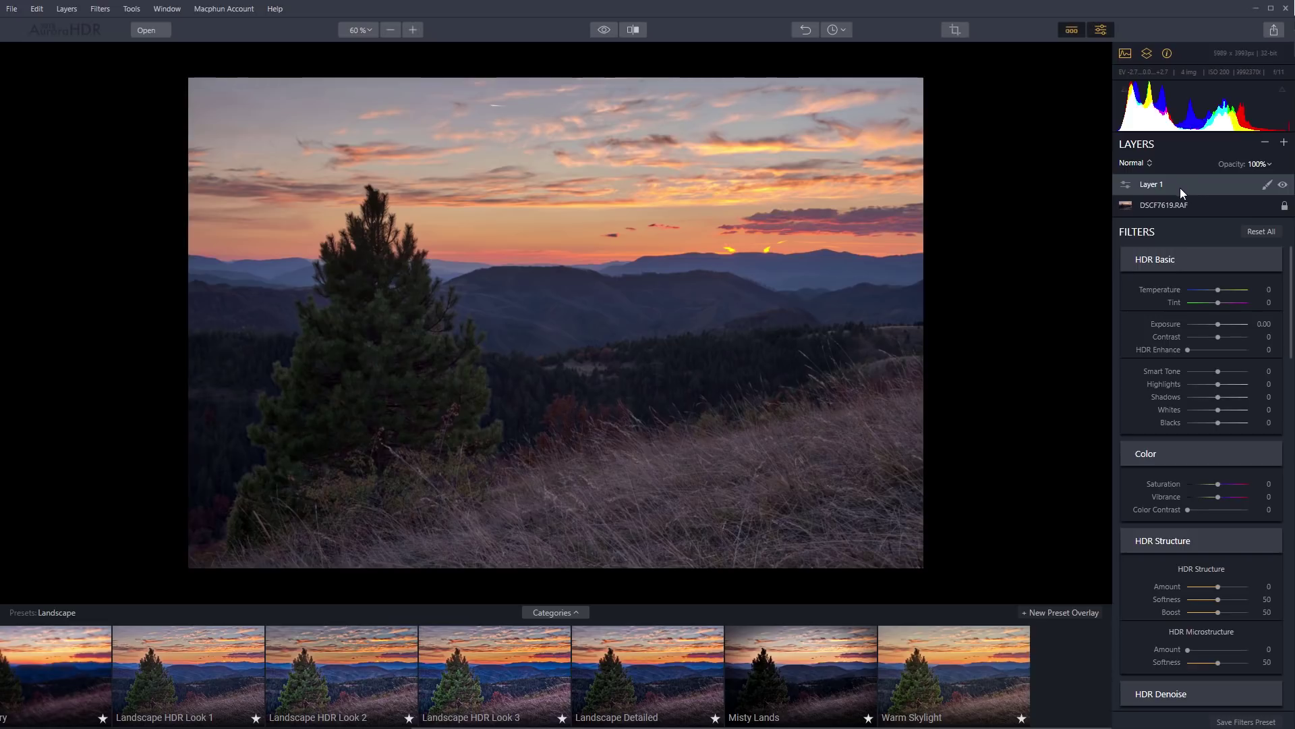
{"action": "left_click", "coordinate": [1269, 186]}
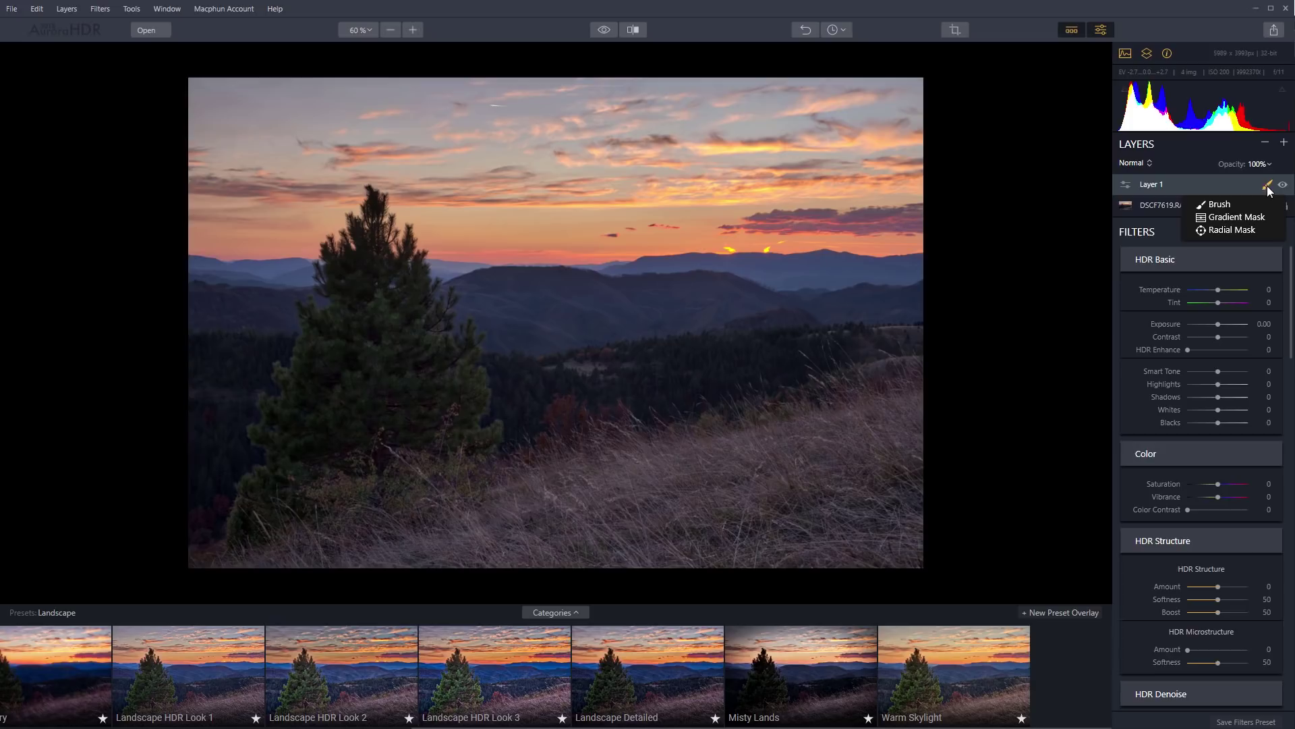
{"action": "left_click", "coordinate": [1228, 219]}
{"action": "left_click_drag", "start_coordinate": [560, 75], "coordinate": [556, 322]}
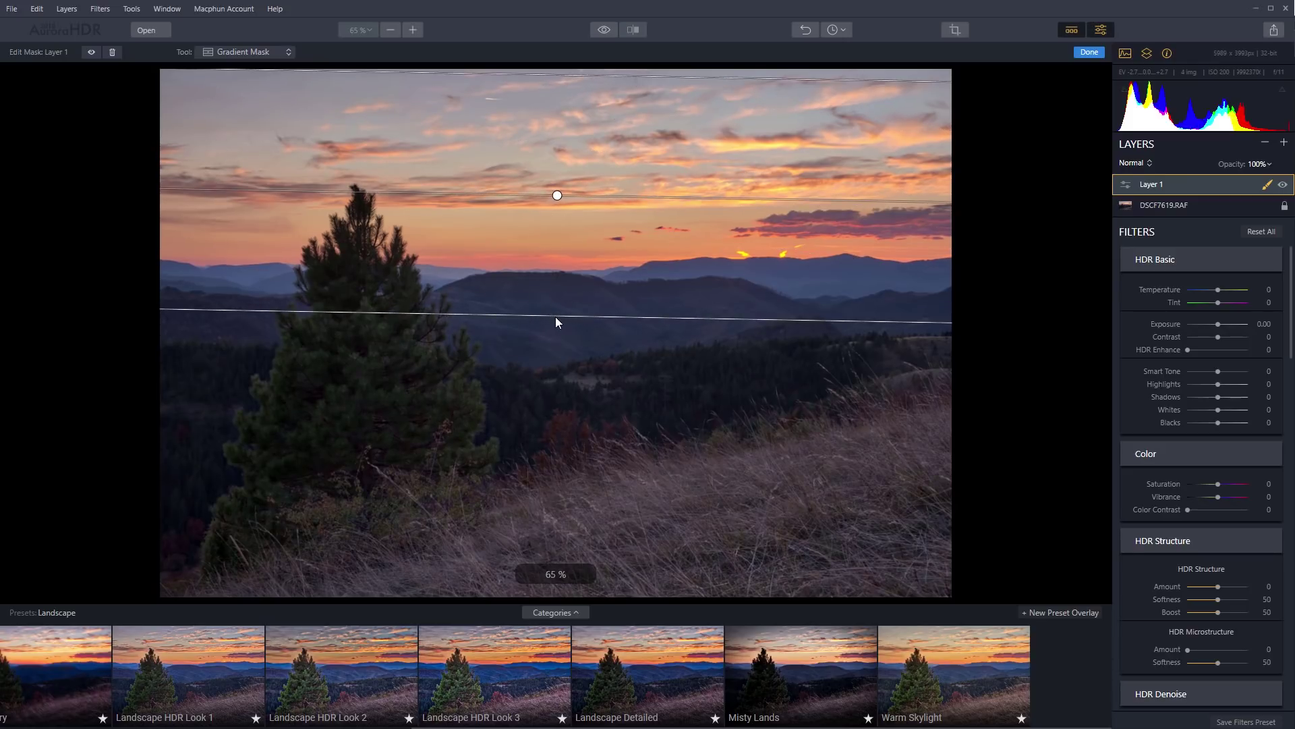
Set the masked sky layer's temperature to -33, tint to 16 and exposure to -0.22, and finish editing the mask.
{"action": "left_click_drag", "start_coordinate": [1219, 292], "coordinate": [1209, 293]}
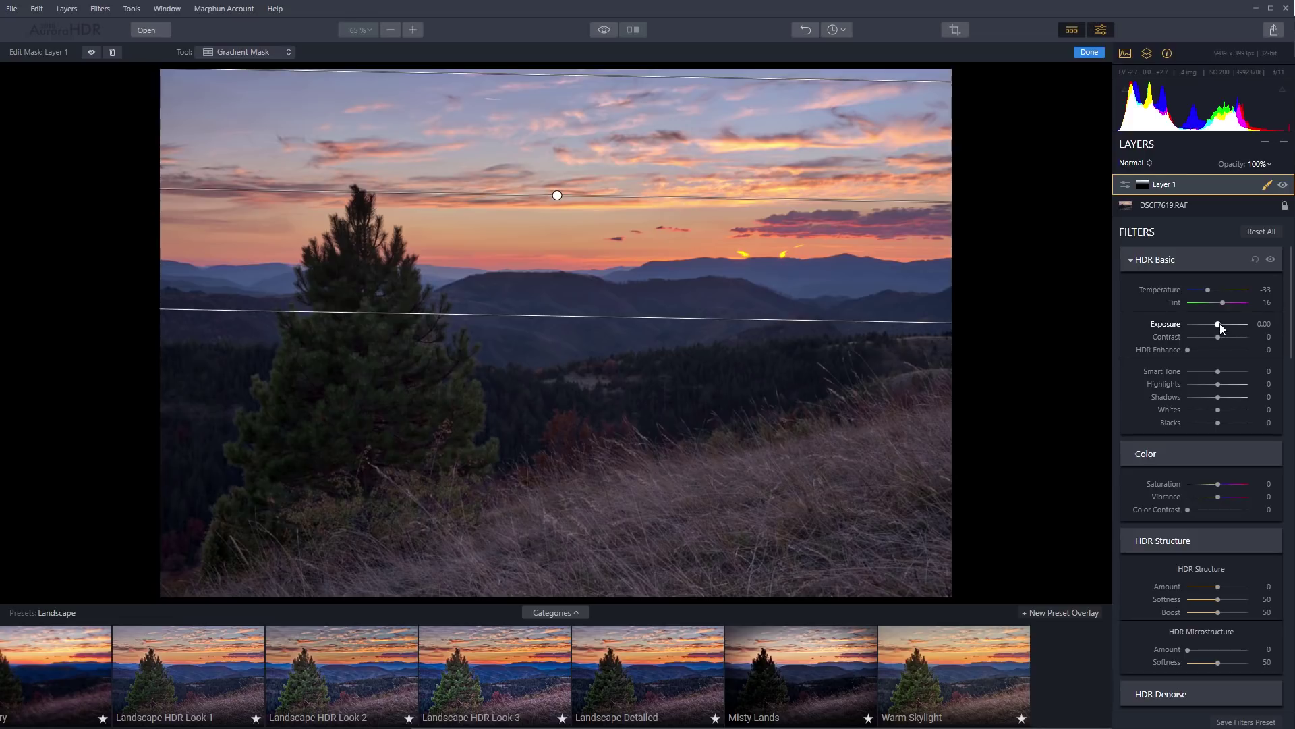
{"action": "mouse_move", "coordinate": [1211, 325]}
{"action": "left_mouse_down"}
{"action": "mouse_move", "coordinate": [1241, 326]}
{"action": "mouse_move", "coordinate": [1216, 326]}
{"action": "left_mouse_up"}
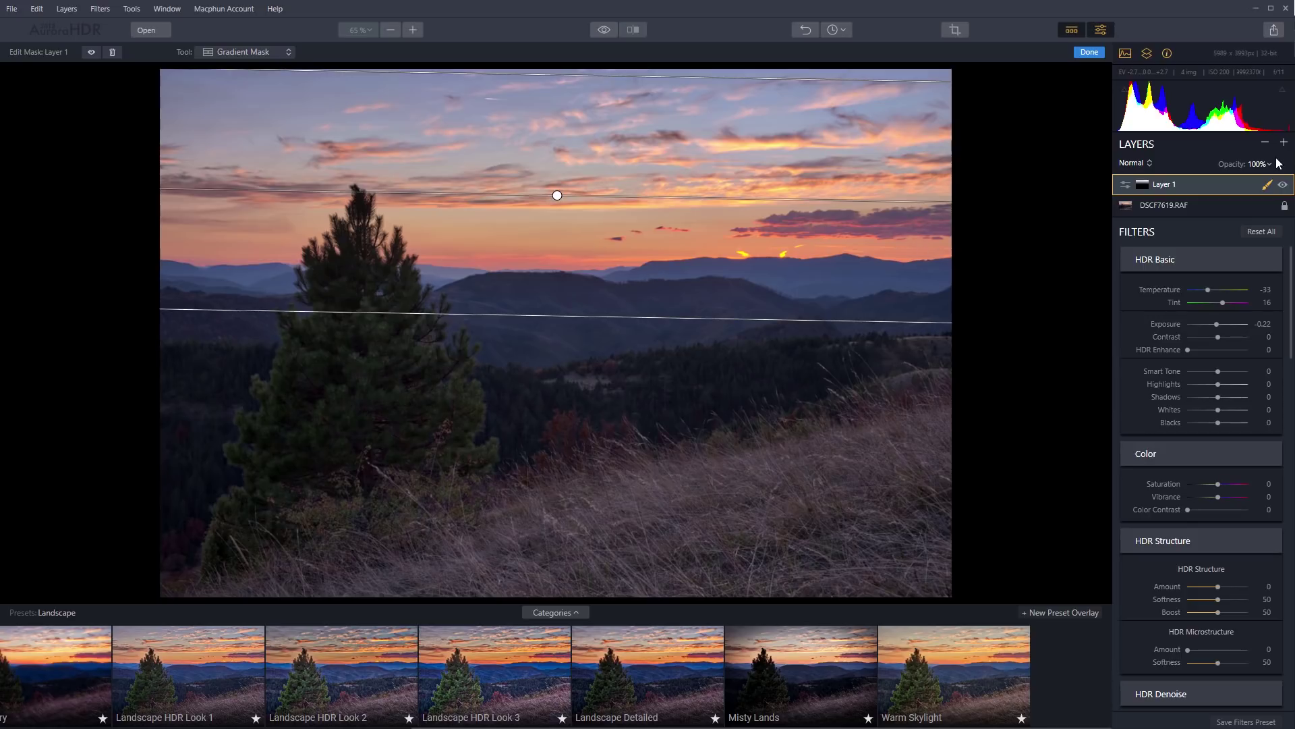
{"action": "left_click", "coordinate": [1089, 52]}
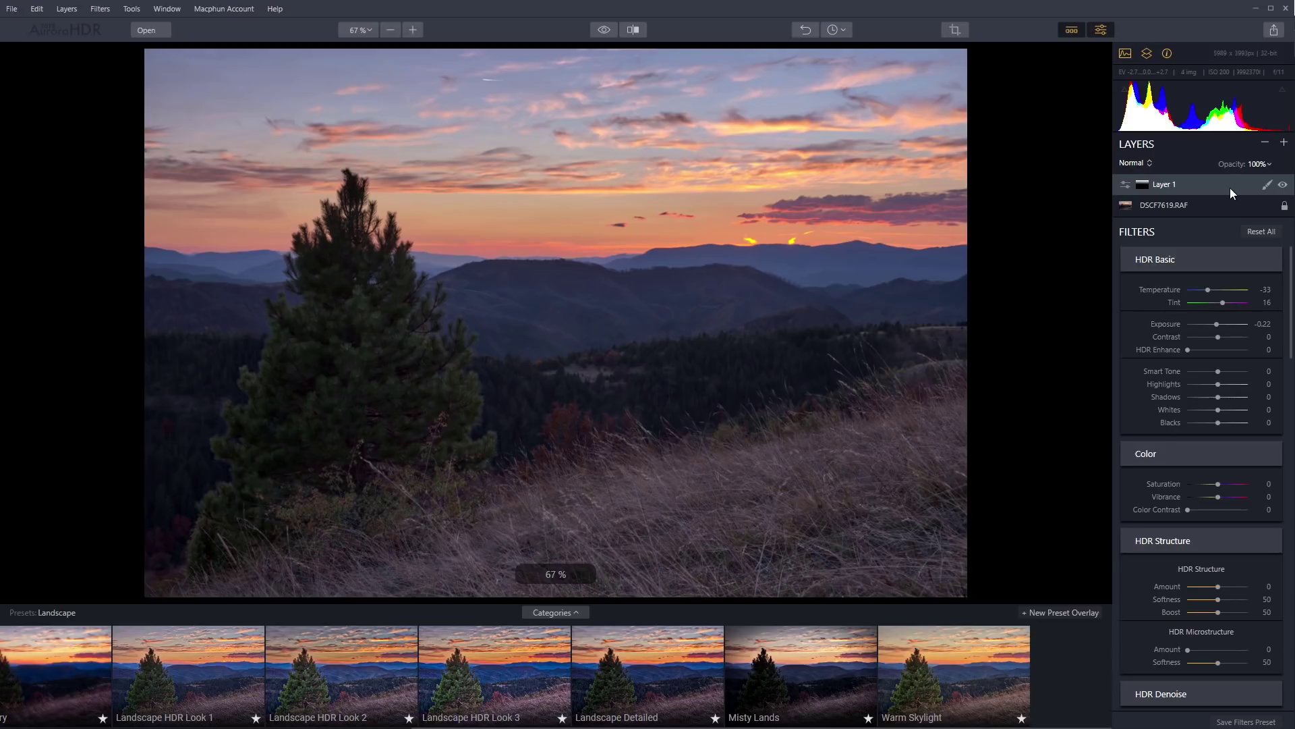
Delete the adjustment layer and try out HDR Enhance on the base image.
{"action": "left_click", "coordinate": [1265, 143]}
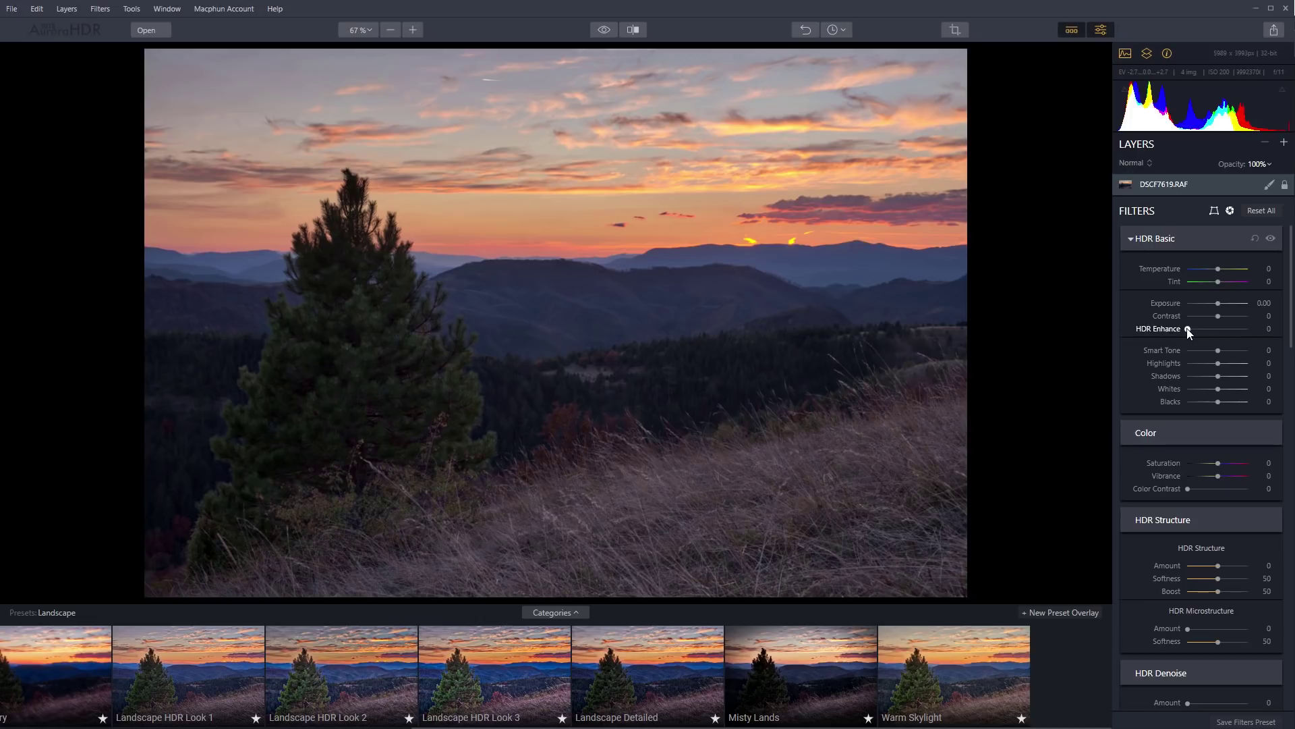
{"action": "mouse_move", "coordinate": [1193, 328]}
{"action": "left_mouse_down"}
{"action": "mouse_move", "coordinate": [1253, 329]}
{"action": "mouse_move", "coordinate": [1183, 338]}
{"action": "mouse_move", "coordinate": [1256, 334]}
{"action": "mouse_move", "coordinate": [1184, 334]}
{"action": "left_mouse_up"}
Try the Transform adjustments on the base image, taking the aspect to -89.
{"action": "left_click", "coordinate": [1214, 212]}
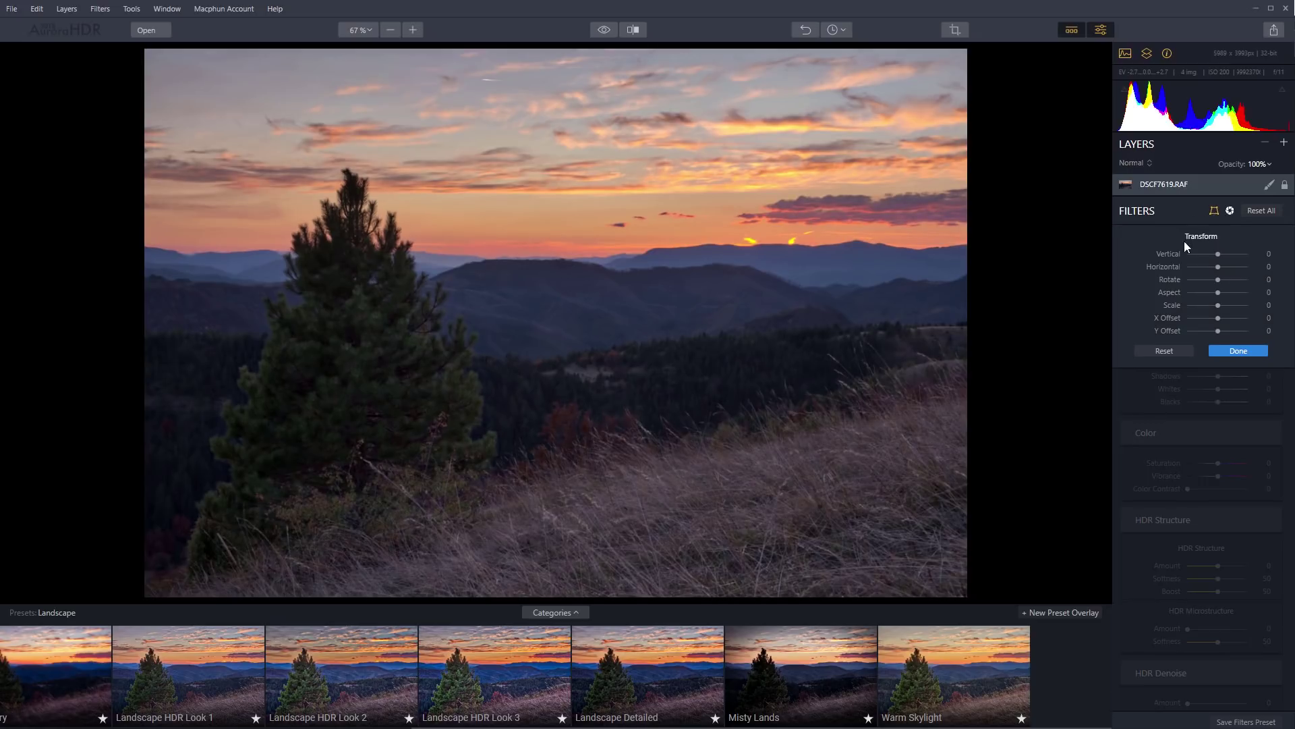
{"action": "left_click_drag", "start_coordinate": [1221, 253], "coordinate": [1193, 293]}
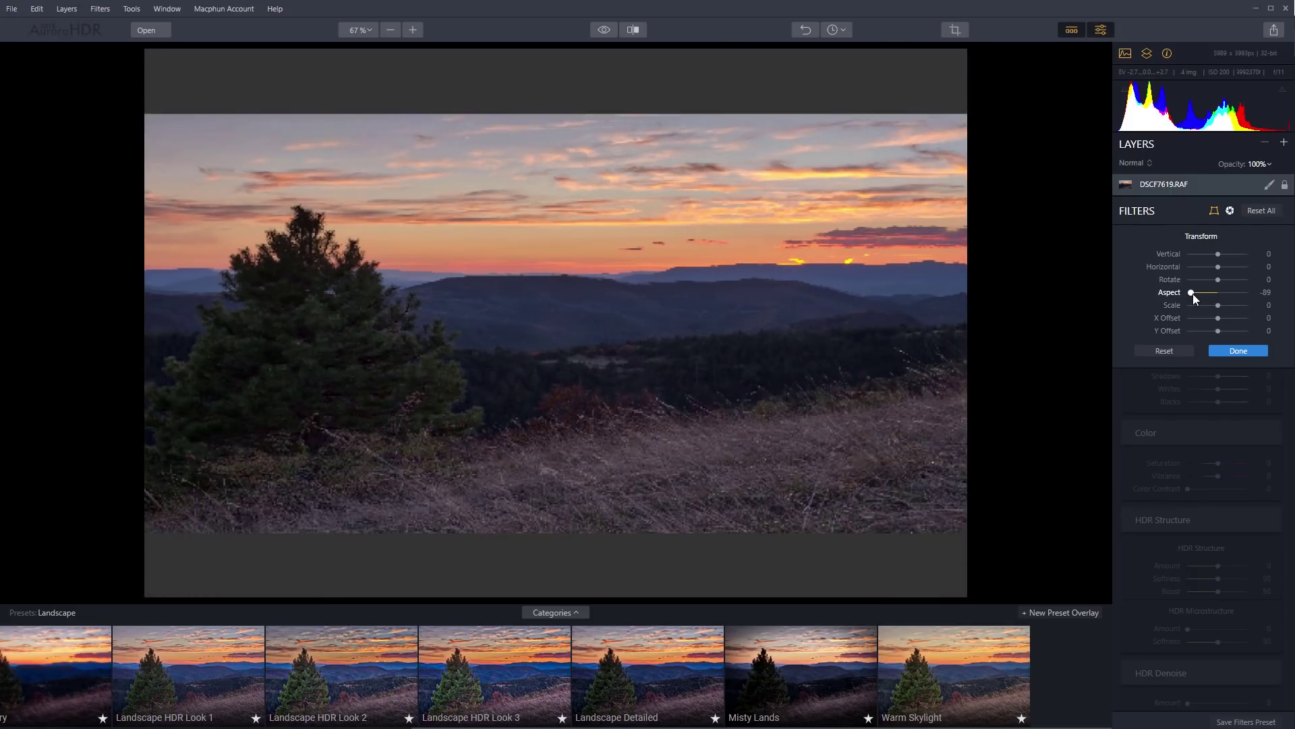
Try the distortion adjustment in Lens Correction on the base image and close the correction settings.
{"action": "left_click", "coordinate": [1231, 210]}
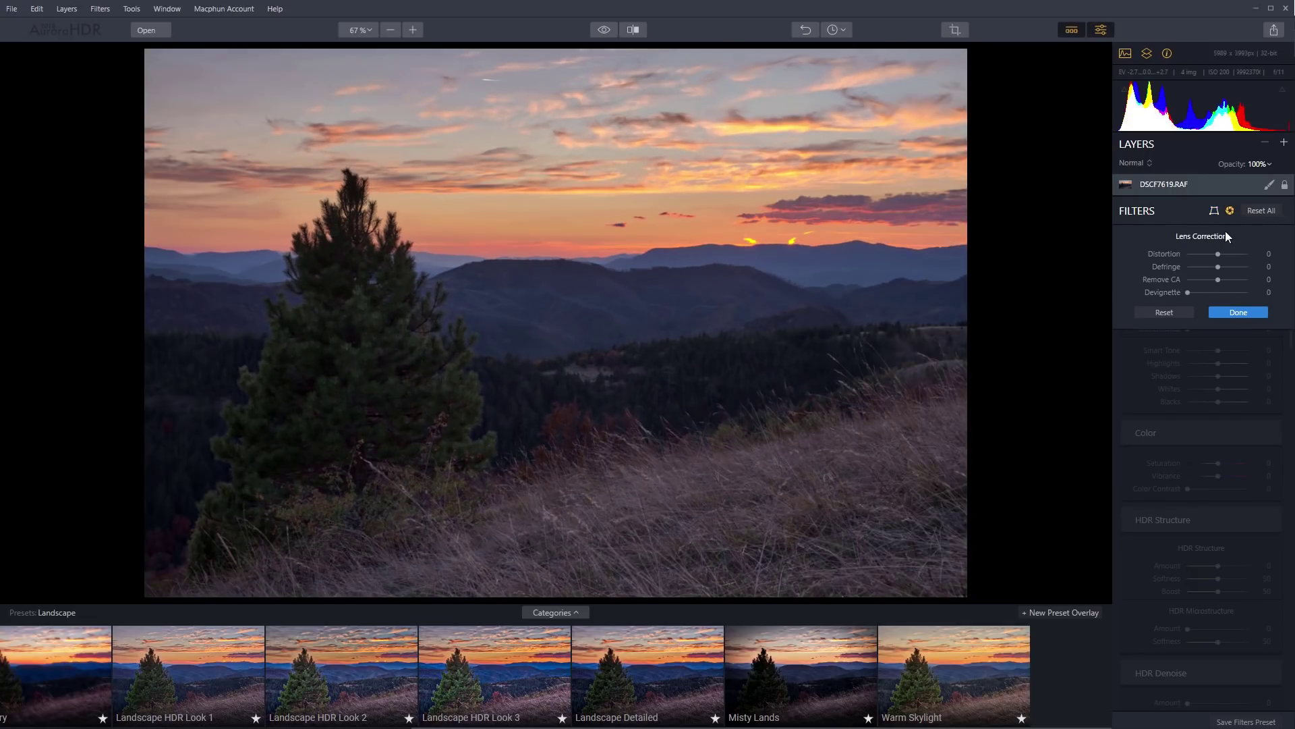
{"action": "mouse_move", "coordinate": [1218, 253]}
{"action": "left_mouse_down"}
{"action": "mouse_move", "coordinate": [1255, 252]}
{"action": "mouse_move", "coordinate": [1183, 266]}
{"action": "mouse_move", "coordinate": [1218, 257]}
{"action": "left_mouse_up"}
{"action": "left_click_drag", "start_coordinate": [1217, 257], "coordinate": [1209, 254]}
{"action": "left_click", "coordinate": [1229, 210]}
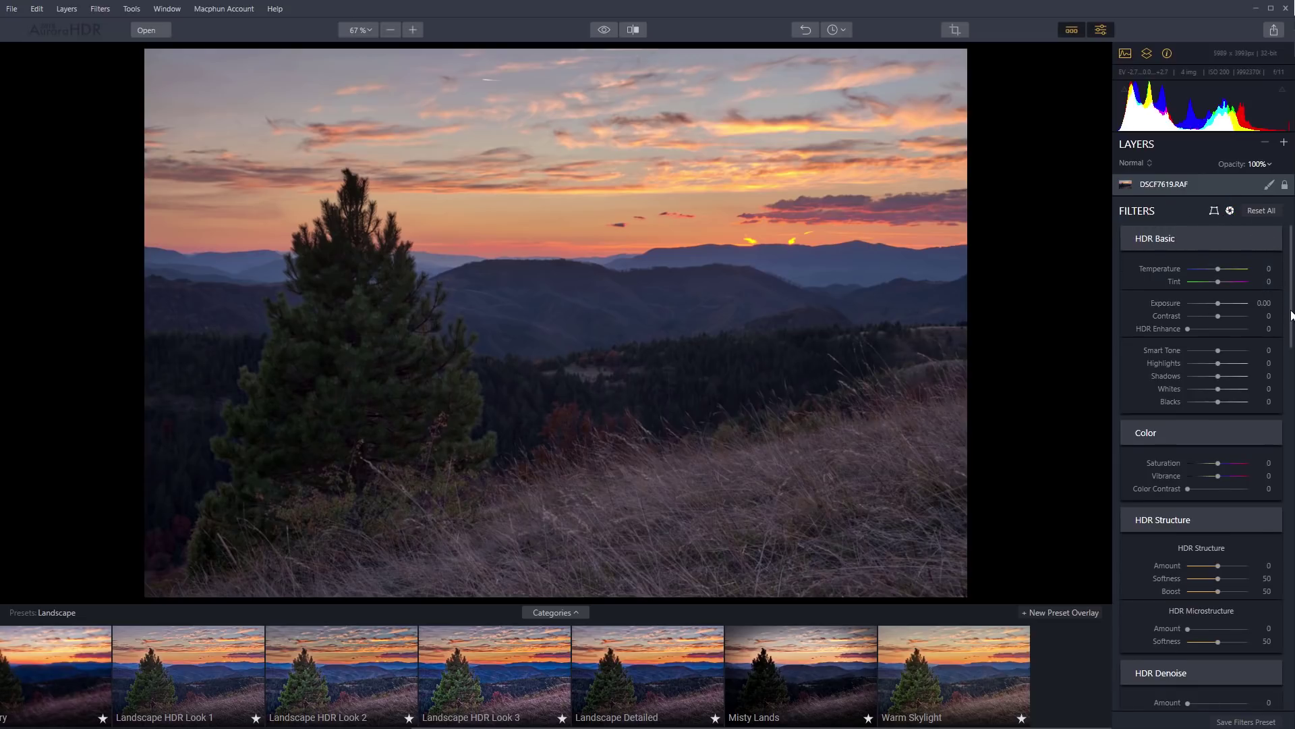
Try out the Smart Tone adjustment on the base image and reset it.
{"action": "scroll", "coordinate": [1282, 323], "scroll_direction": "down", "scroll_amount": 2}
{"action": "mouse_move", "coordinate": [1218, 268]}
{"action": "left_mouse_down"}
{"action": "mouse_move", "coordinate": [1236, 268]}
{"action": "mouse_move", "coordinate": [1178, 282]}
{"action": "mouse_move", "coordinate": [1241, 278]}
{"action": "left_mouse_up"}
{"action": "double_click", "coordinate": [1224, 270]}
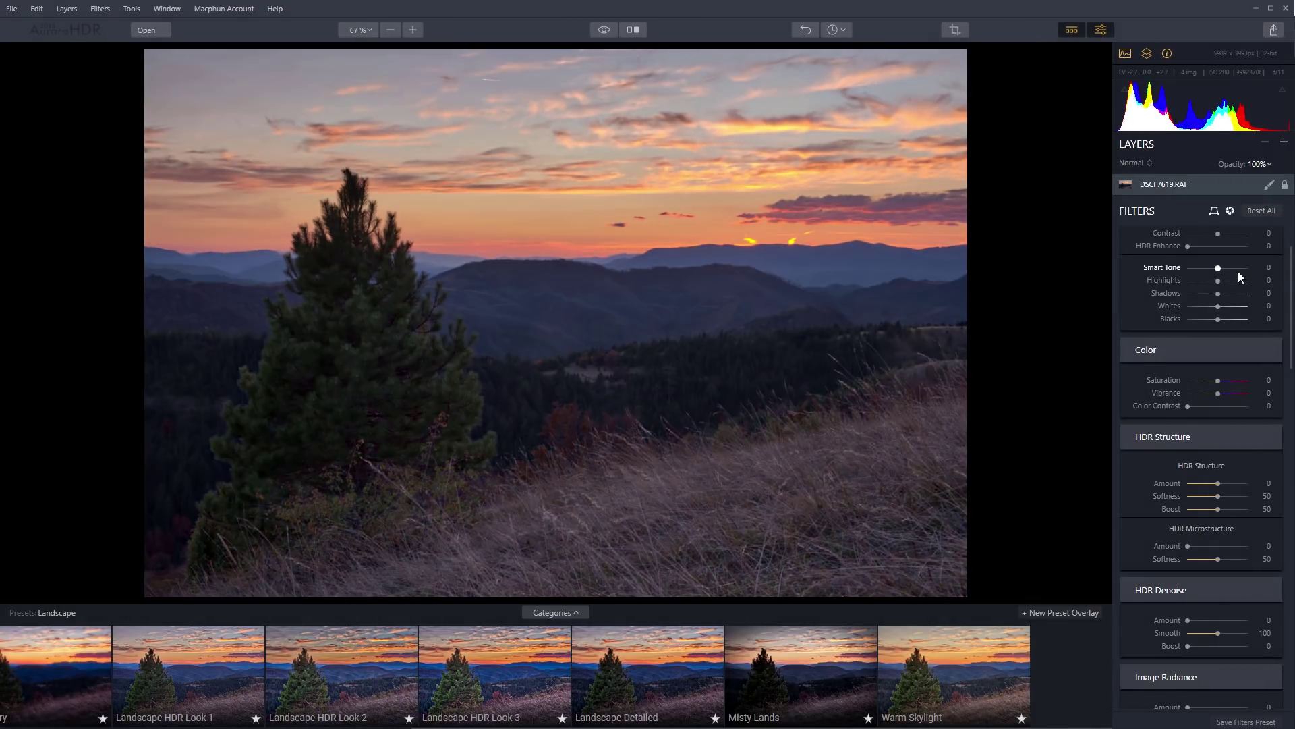
Try HDR Structure amounts of 67 and 24, then an HDR Microstructure amount of 74, and reset the filter's values.
{"action": "scroll", "coordinate": [1213, 391], "scroll_direction": "down", "scroll_amount": 1}
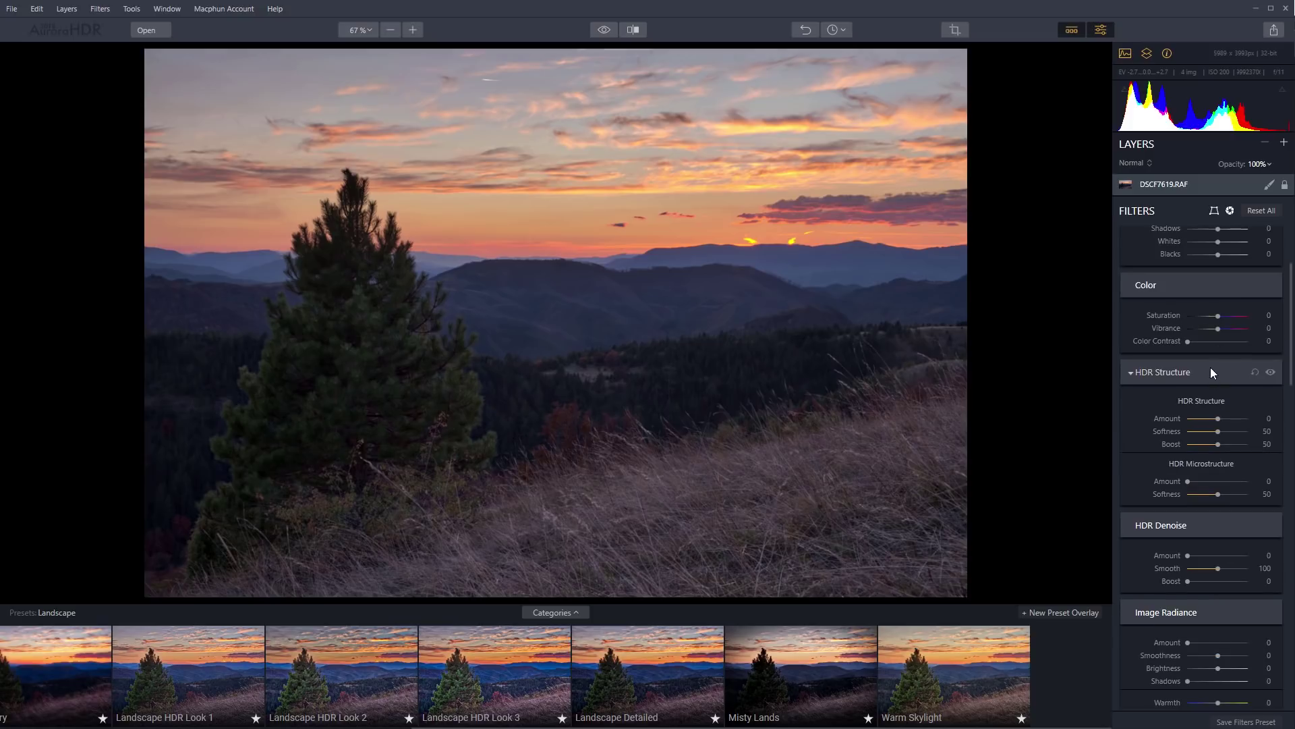
{"action": "scroll", "coordinate": [1212, 311], "scroll_direction": "up", "scroll_amount": 1}
{"action": "scroll", "coordinate": [1204, 315], "scroll_direction": "down", "scroll_amount": 1}
{"action": "scroll", "coordinate": [1230, 423], "scroll_direction": "down", "scroll_amount": 1}
{"action": "scroll", "coordinate": [1213, 390], "scroll_direction": "down", "scroll_amount": 1}
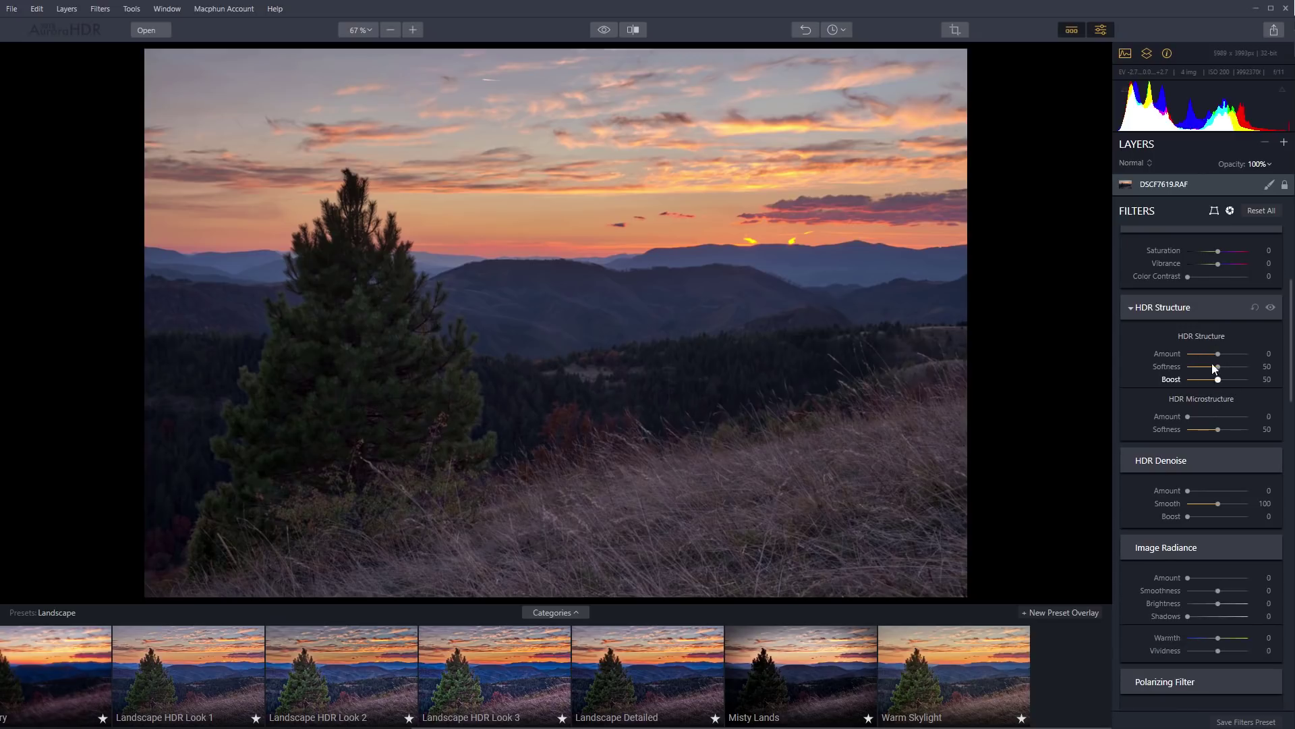
{"action": "left_click_drag", "start_coordinate": [1219, 353], "coordinate": [1224, 355]}
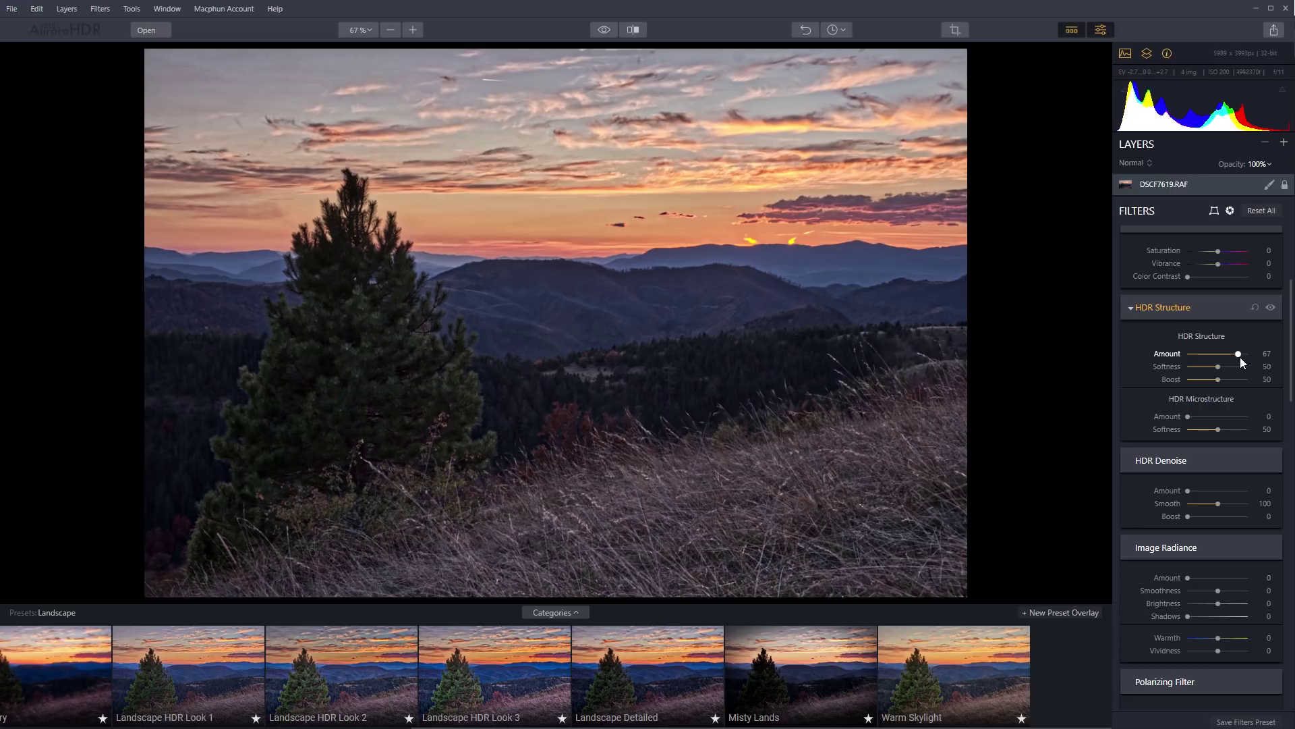
{"action": "left_click_drag", "start_coordinate": [1233, 354], "coordinate": [1224, 355]}
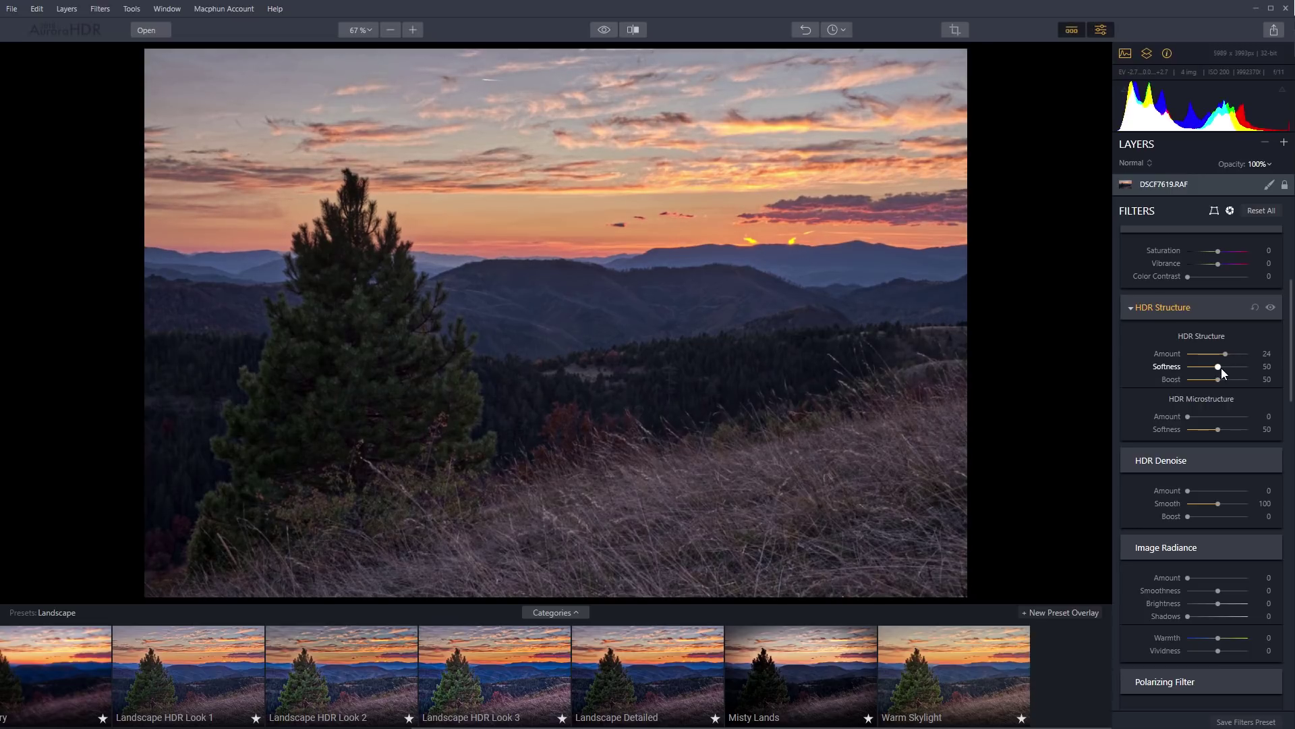
{"action": "left_click_drag", "start_coordinate": [1218, 379], "coordinate": [1242, 380]}
{"action": "double_click", "coordinate": [1226, 366]}
{"action": "double_click", "coordinate": [1228, 353]}
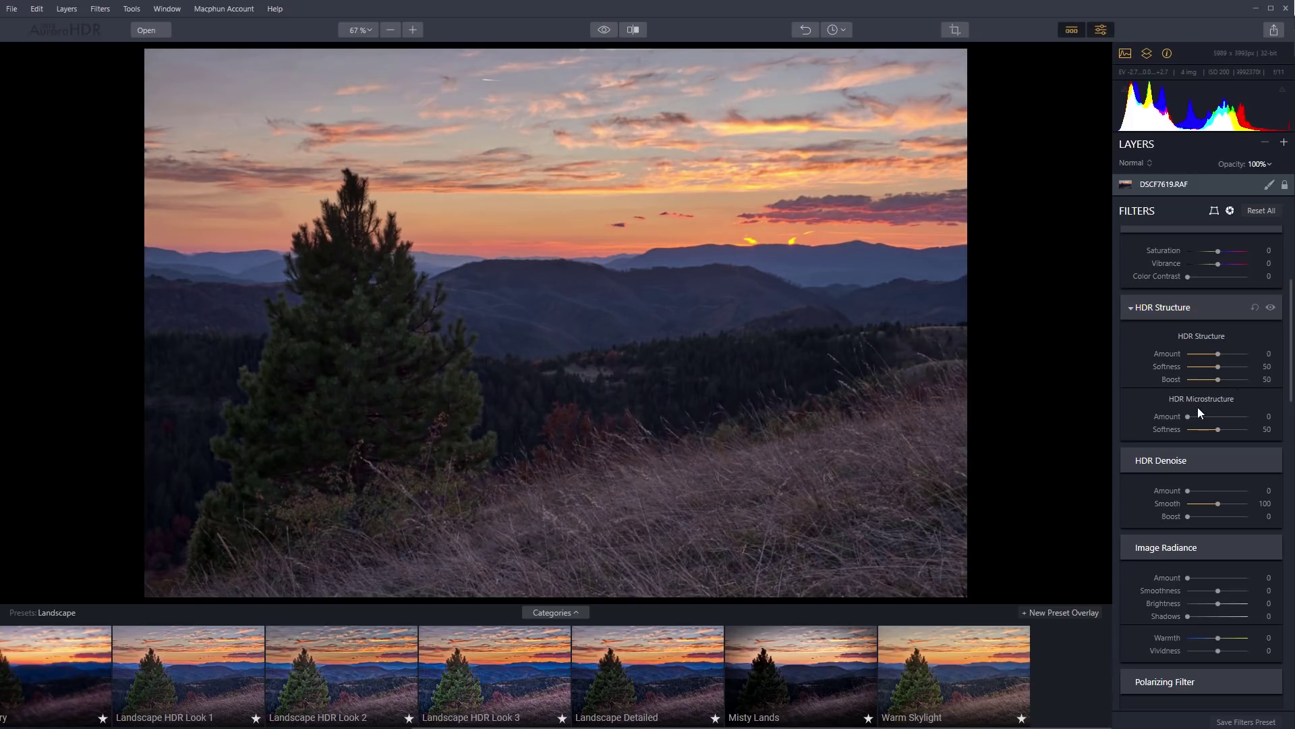
{"action": "left_click_drag", "start_coordinate": [1188, 417], "coordinate": [1200, 416]}
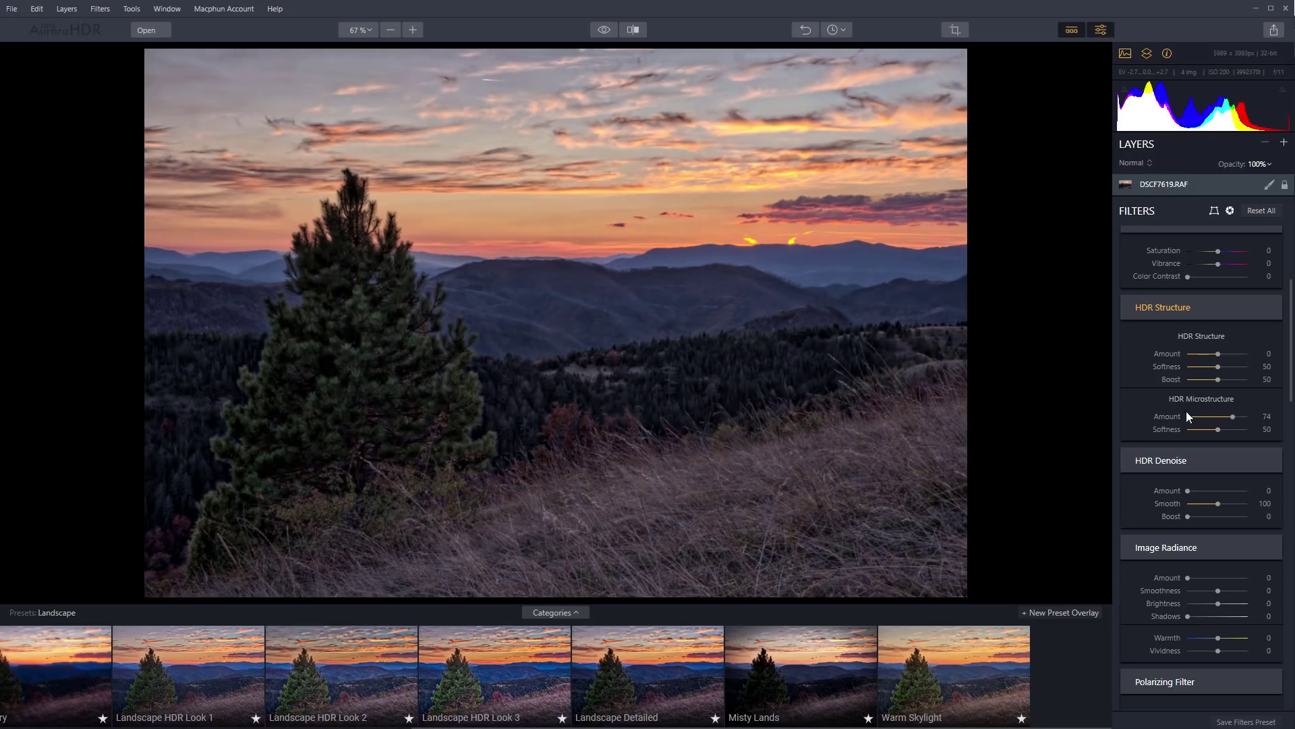
{"action": "double_click", "coordinate": [1232, 418]}
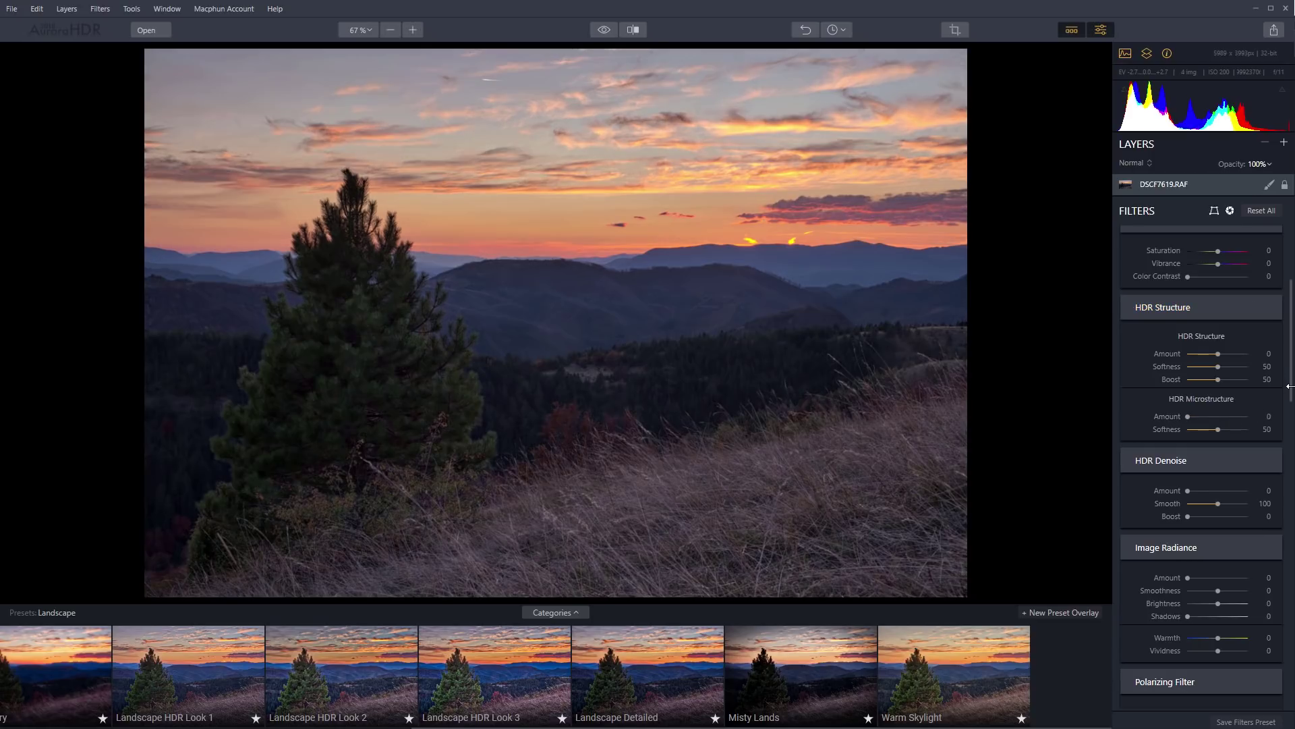
Try out the Image Radiance amount and smoothness on the base image and reset both.
{"action": "scroll", "coordinate": [1291, 402], "scroll_direction": "down", "scroll_amount": 3}
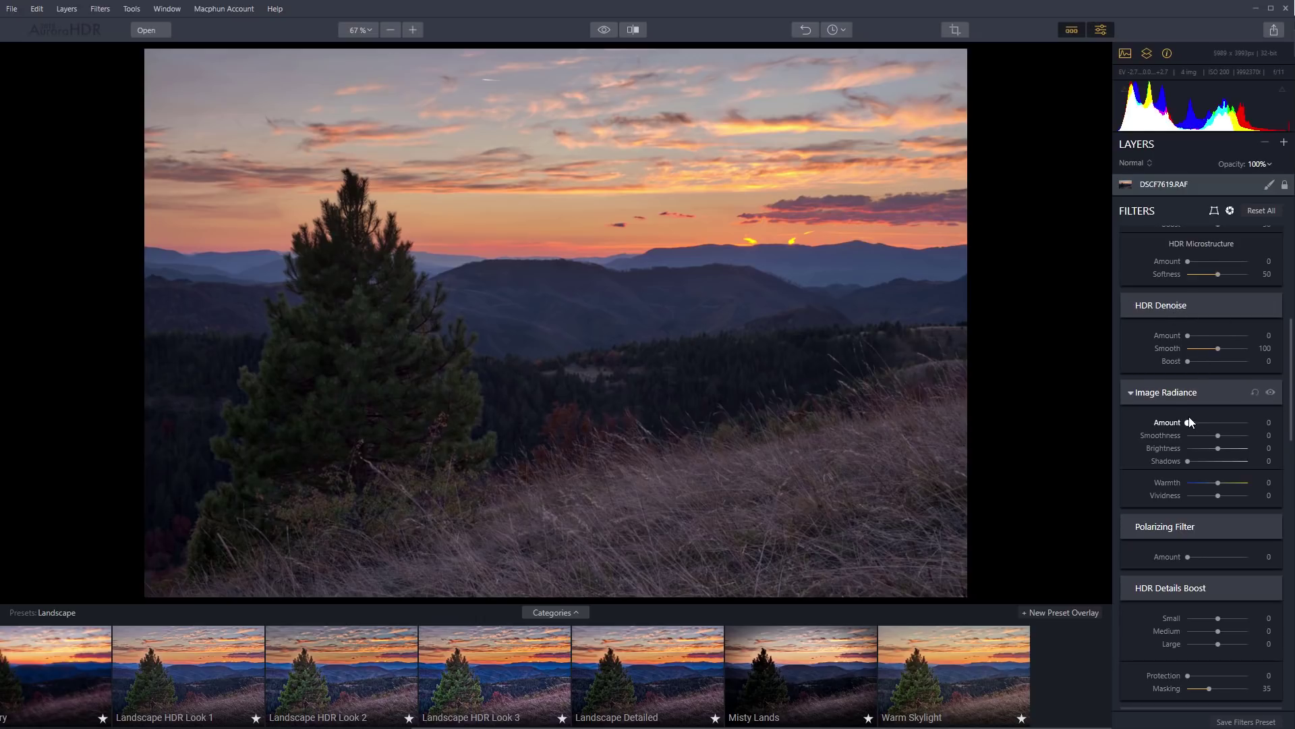
{"action": "scroll", "coordinate": [1192, 400], "scroll_direction": "down", "scroll_amount": 1}
{"action": "left_click_drag", "start_coordinate": [1188, 390], "coordinate": [1227, 409]}
{"action": "double_click", "coordinate": [1220, 403]}
{"action": "double_click", "coordinate": [1208, 390]}
Try the Polarizing Filter at an amount of 86 and reset it.
{"action": "left_click_drag", "start_coordinate": [1290, 401], "coordinate": [1290, 422]}
{"action": "scroll", "coordinate": [1262, 405], "scroll_direction": "down", "scroll_amount": 2}
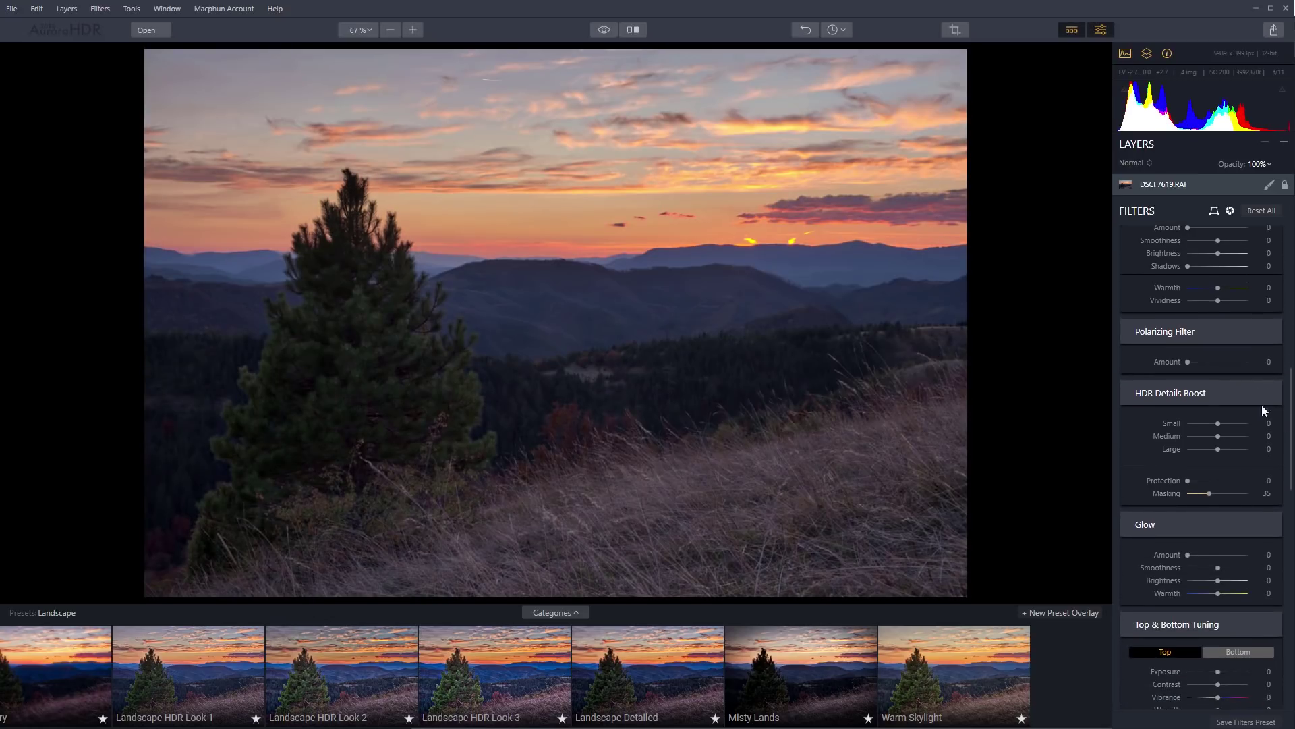
{"action": "left_click_drag", "start_coordinate": [1197, 359], "coordinate": [1242, 374]}
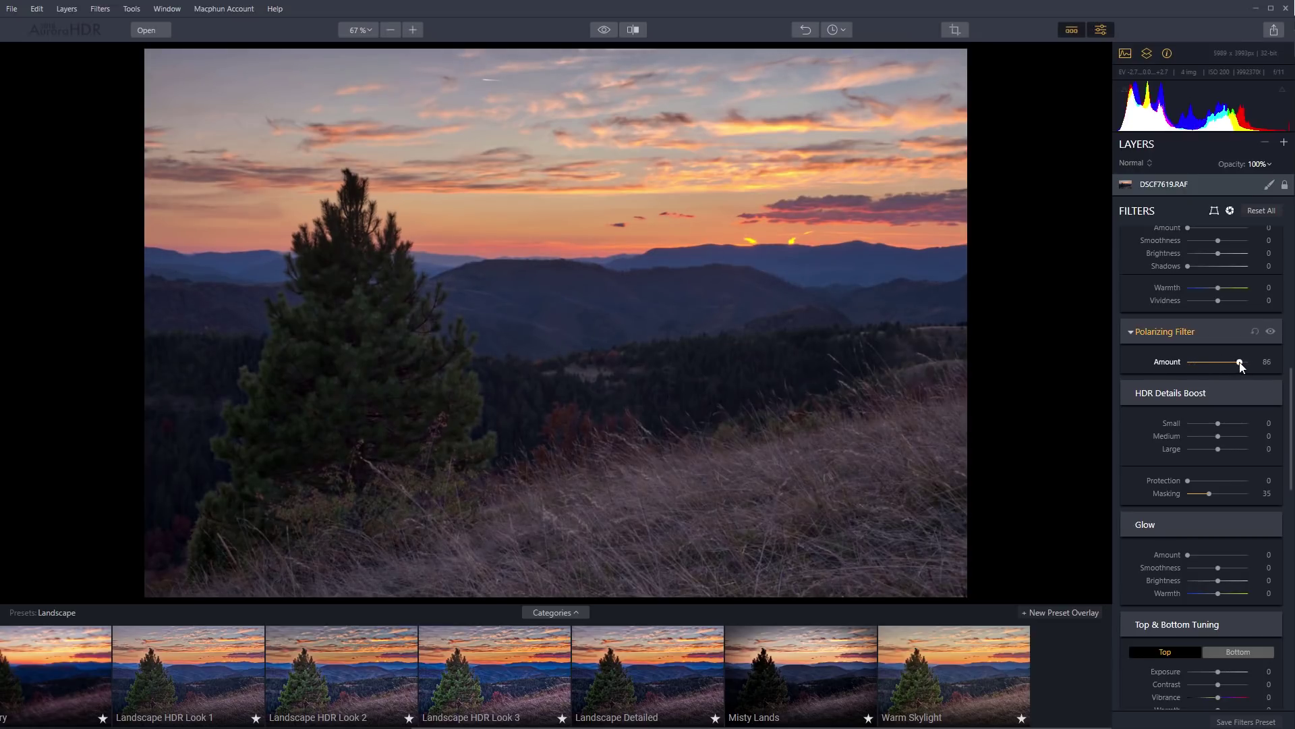
{"action": "double_click", "coordinate": [1241, 362]}
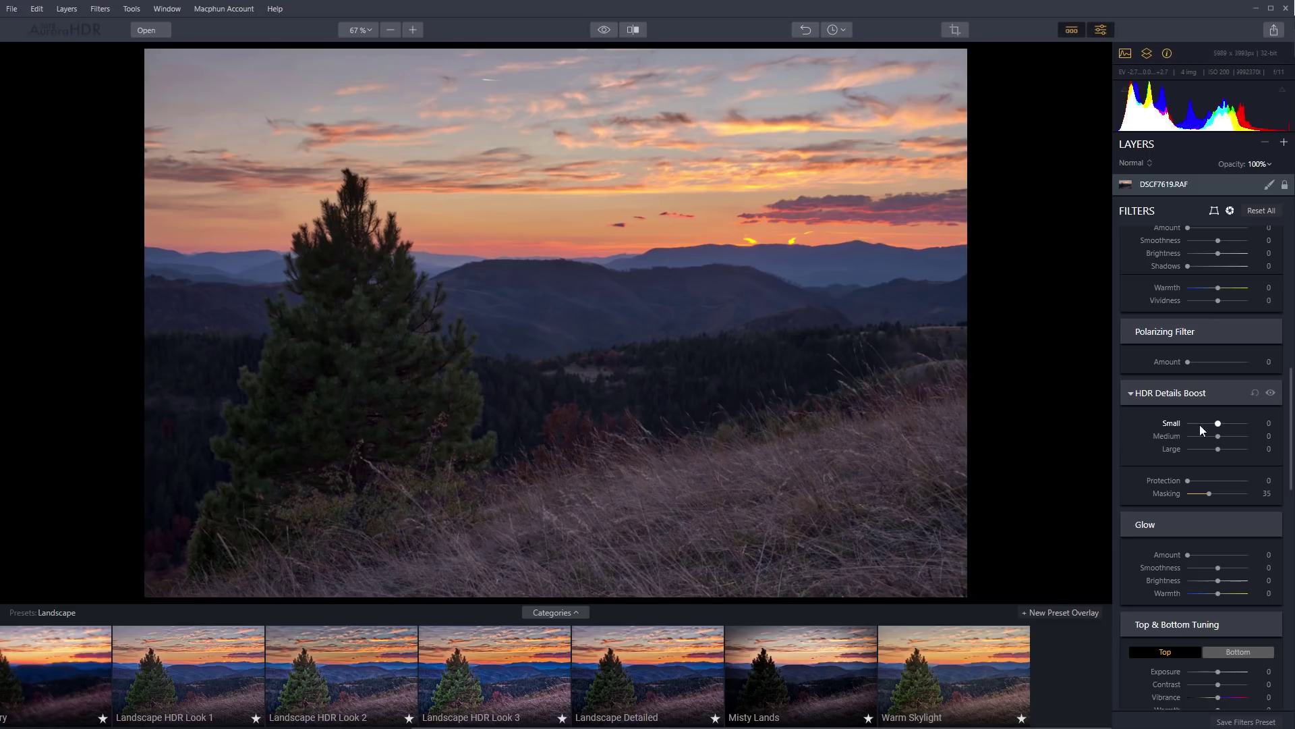
Try the small details in HDR Details Boost at 36 and 84, inspecting the grass up close, and reset them.
{"action": "left_click_drag", "start_coordinate": [1219, 423], "coordinate": [1203, 424]}
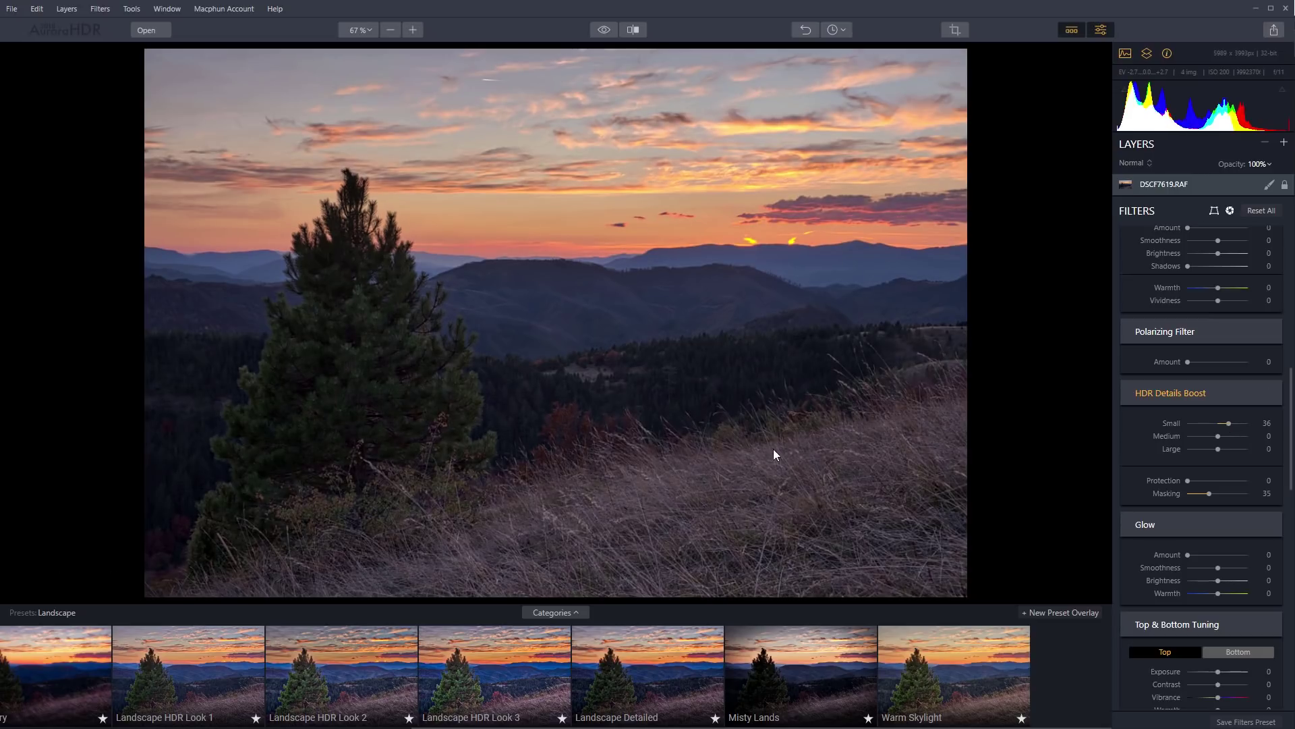
{"action": "scroll", "coordinate": [811, 502], "scroll_direction": "up", "scroll_amount": 8}
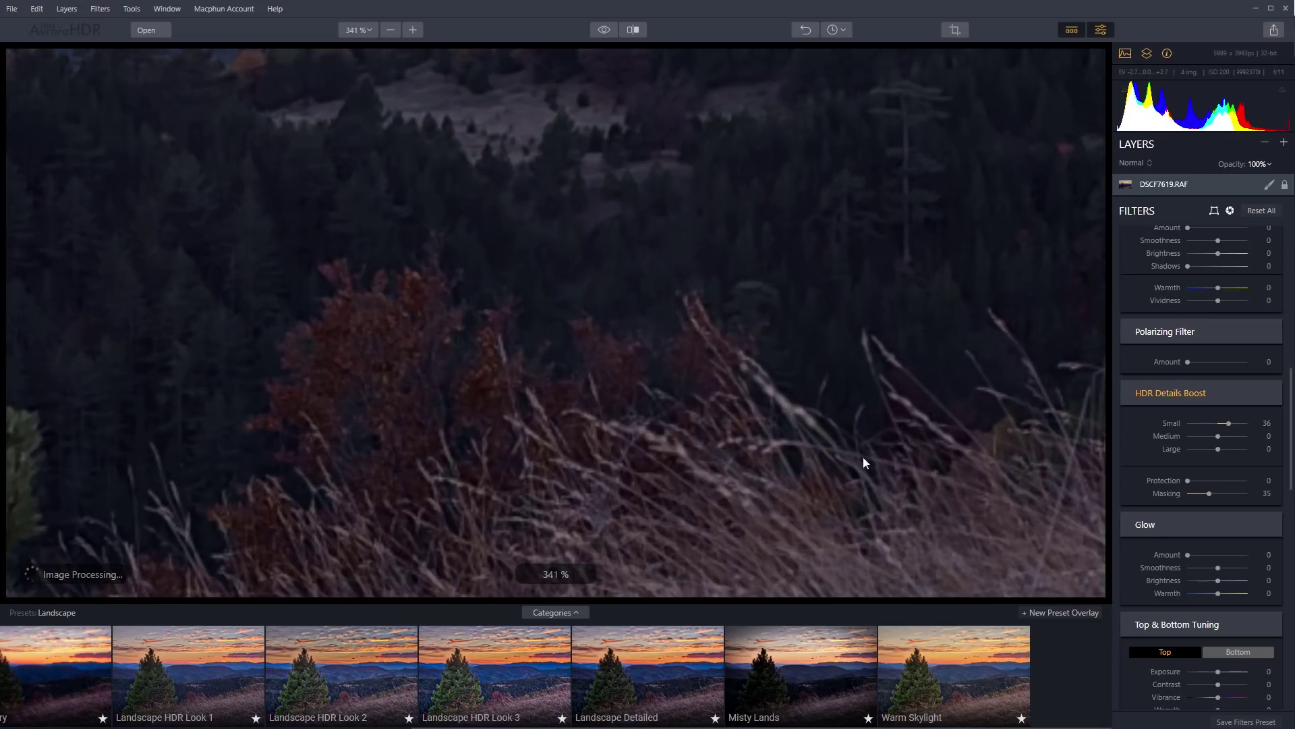
{"action": "scroll", "coordinate": [756, 324], "scroll_direction": "down", "scroll_amount": 4}
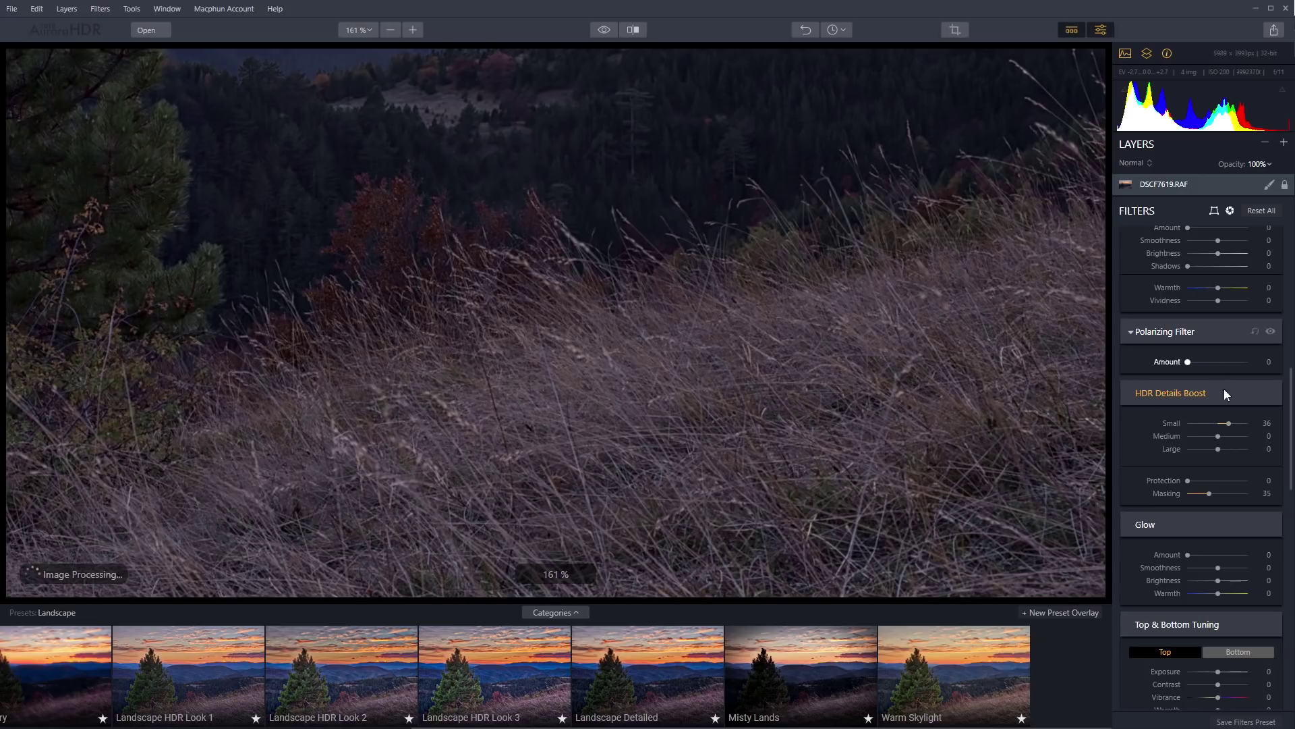
{"action": "left_click_drag", "start_coordinate": [1228, 423], "coordinate": [1243, 423]}
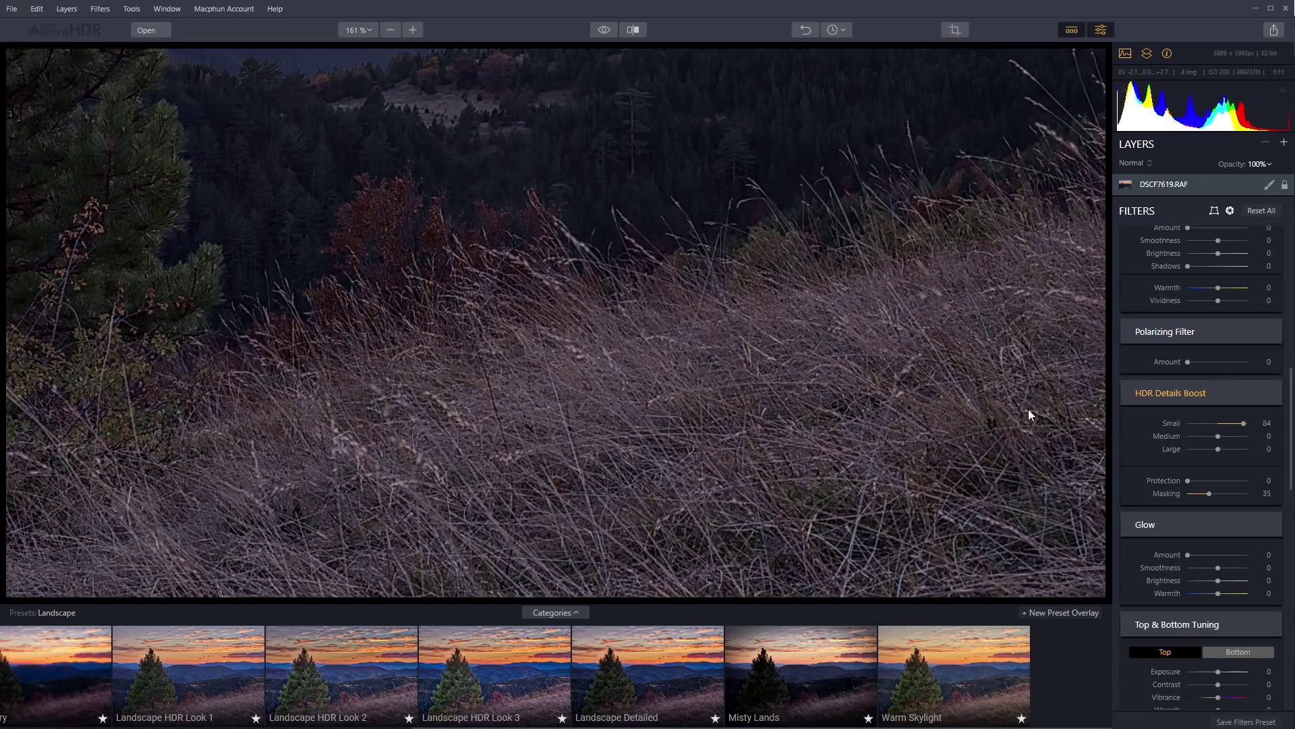
{"action": "double_click", "coordinate": [1243, 423]}
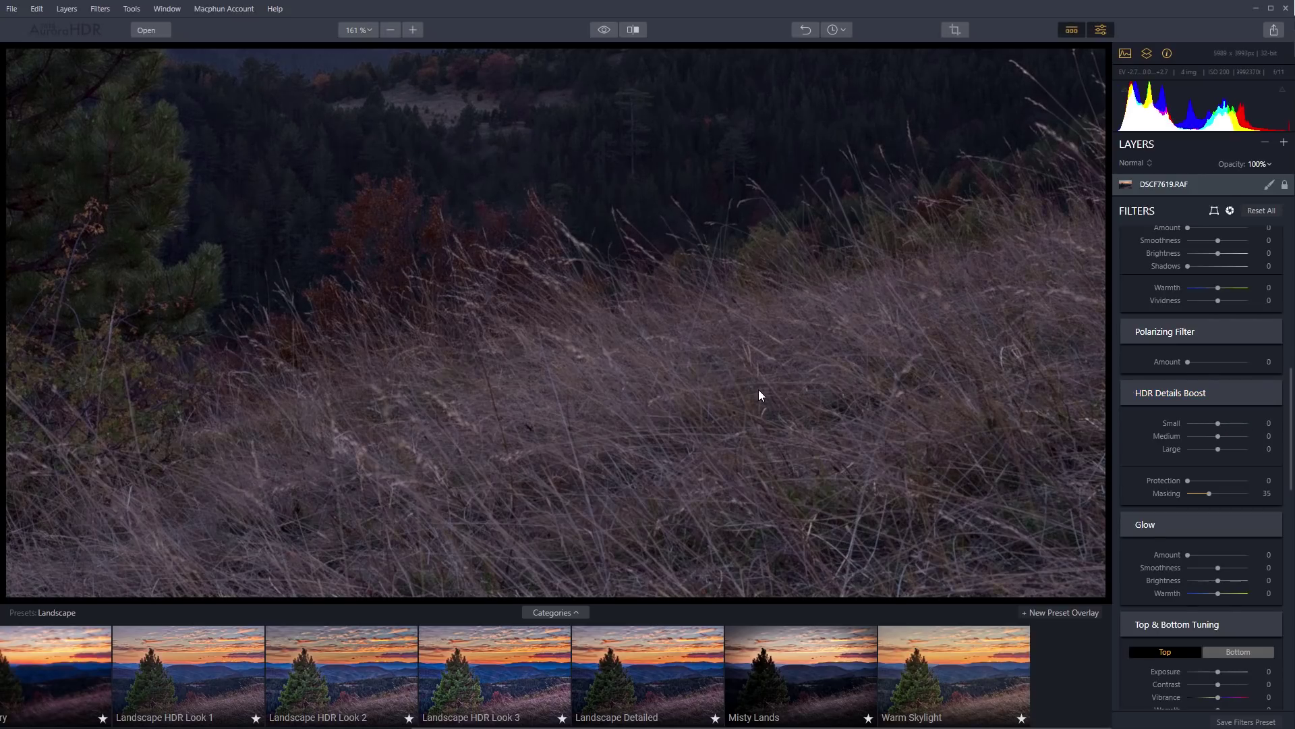
{"action": "key", "text": "ctrl+0"}
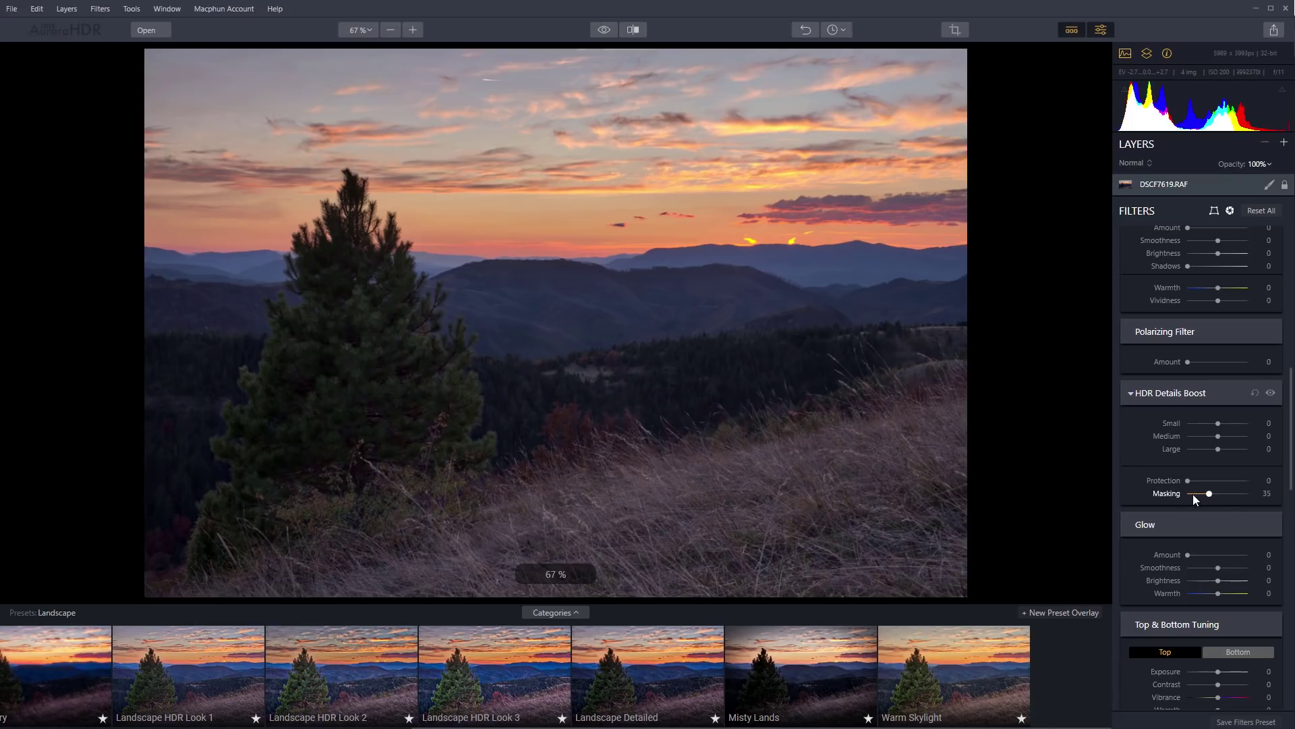
Try out the Glow amount on the base image and reset it.
{"action": "scroll", "coordinate": [1226, 471], "scroll_direction": "down", "scroll_amount": 2}
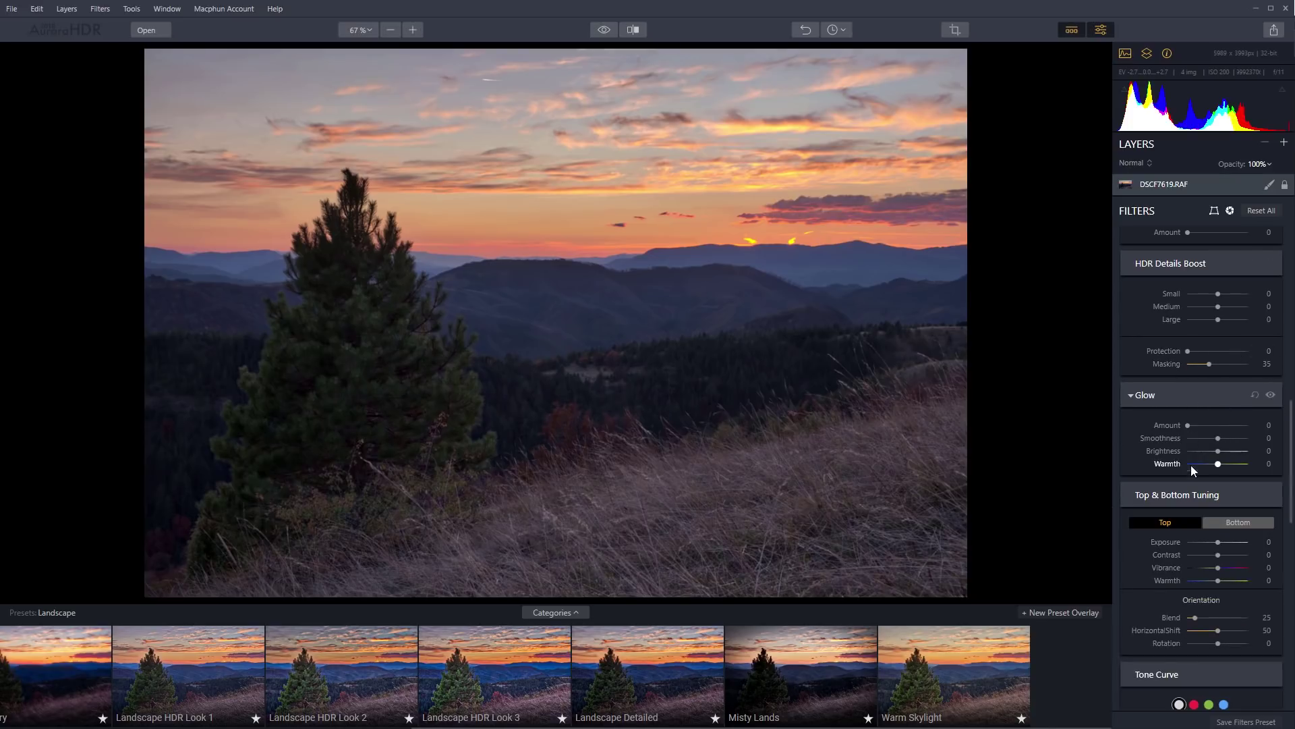
{"action": "scroll", "coordinate": [1203, 424], "scroll_direction": "down", "scroll_amount": 1}
{"action": "left_click_drag", "start_coordinate": [1188, 361], "coordinate": [1228, 363]}
{"action": "double_click", "coordinate": [1228, 363]}
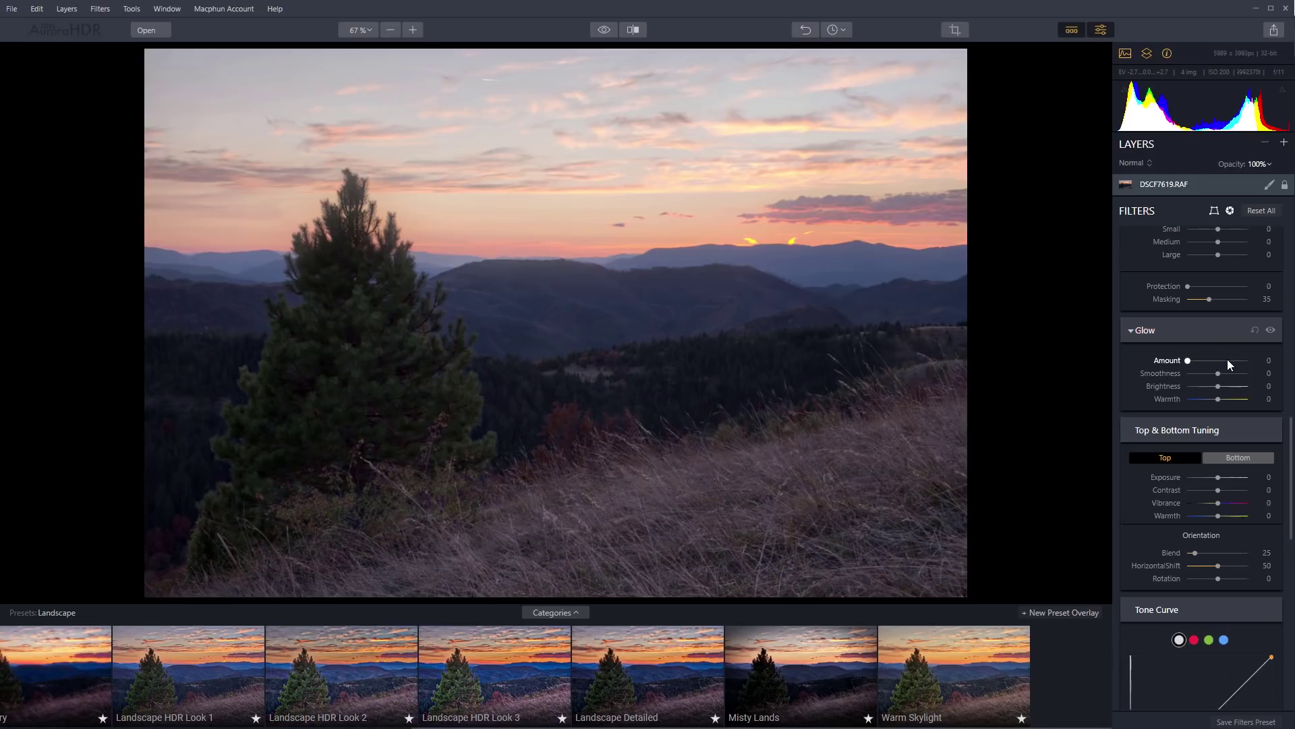
Set the top area's exposure to -33 and warmth to -38 in Top & Bottom Tuning.
{"action": "scroll", "coordinate": [1224, 390], "scroll_direction": "down", "scroll_amount": 1}
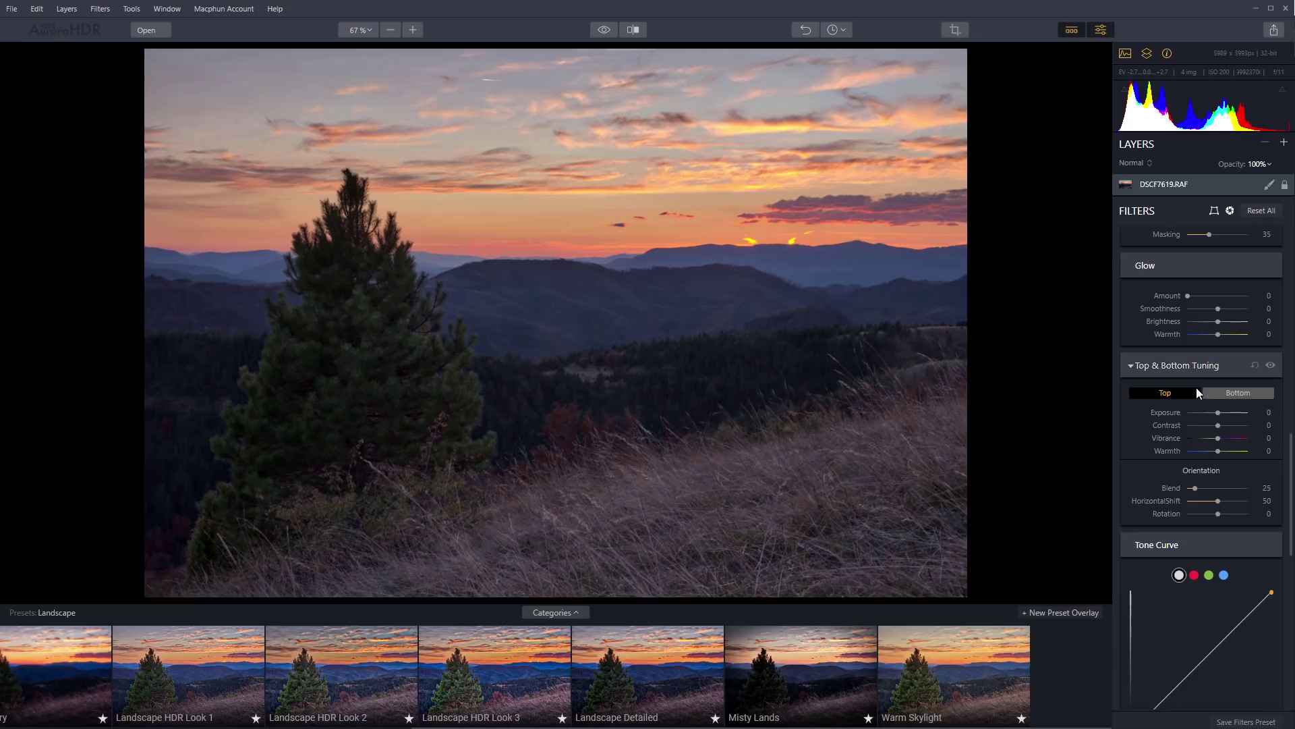
{"action": "mouse_move", "coordinate": [1217, 413]}
{"action": "left_mouse_down"}
{"action": "mouse_move", "coordinate": [1249, 412]}
{"action": "mouse_move", "coordinate": [1204, 415]}
{"action": "left_mouse_up"}
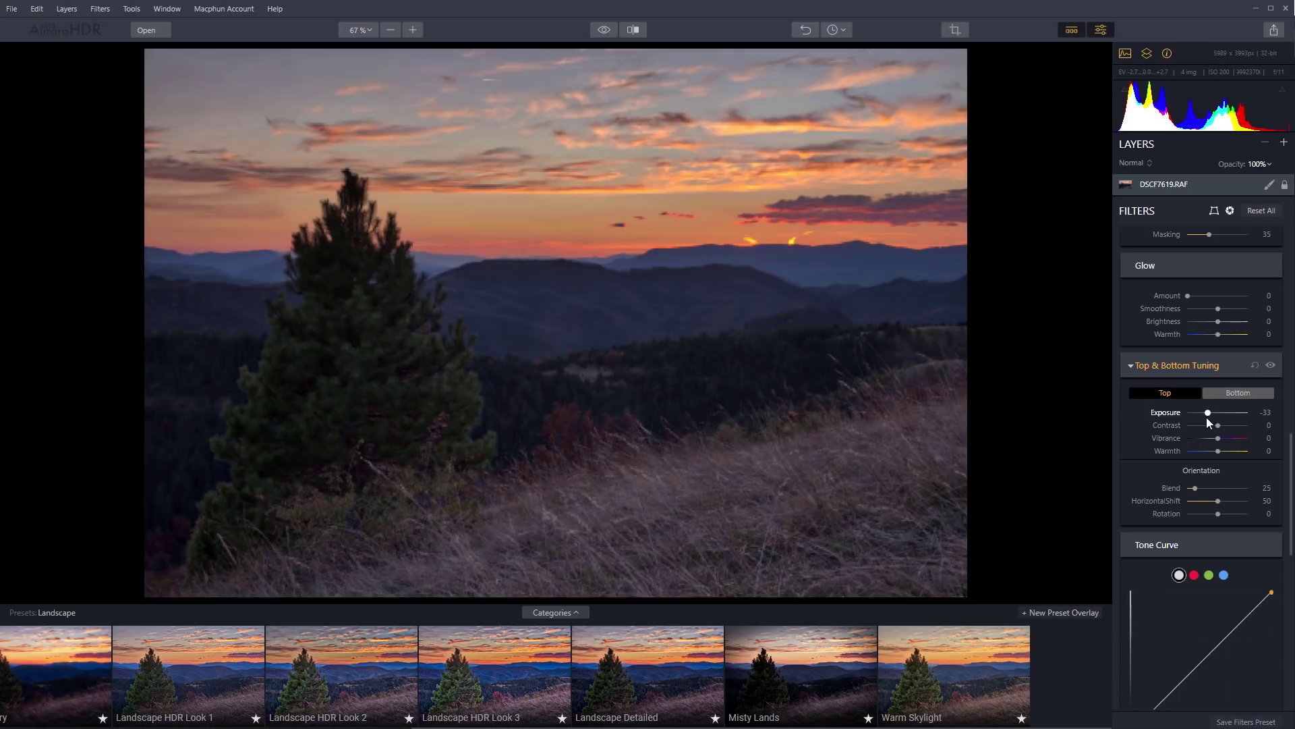
{"action": "mouse_move", "coordinate": [1221, 451]}
{"action": "left_mouse_down"}
{"action": "mouse_move", "coordinate": [1249, 455]}
{"action": "mouse_move", "coordinate": [1184, 452]}
{"action": "mouse_move", "coordinate": [1224, 451]}
{"action": "mouse_move", "coordinate": [1205, 456]}
{"action": "left_mouse_up"}
Set the bottom area's exposure to 29 and warmth to 73 in Top & Bottom Tuning.
{"action": "left_click", "coordinate": [1228, 393]}
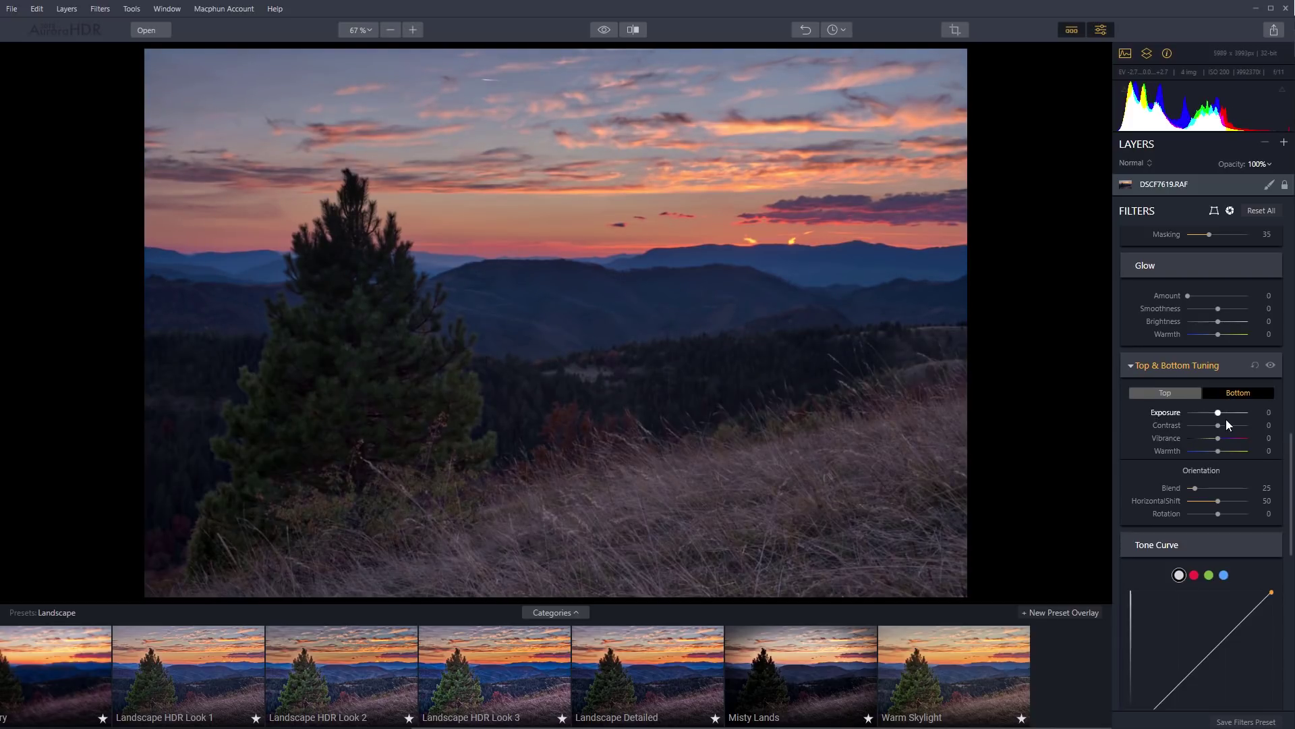
{"action": "left_click_drag", "start_coordinate": [1218, 412], "coordinate": [1239, 457]}
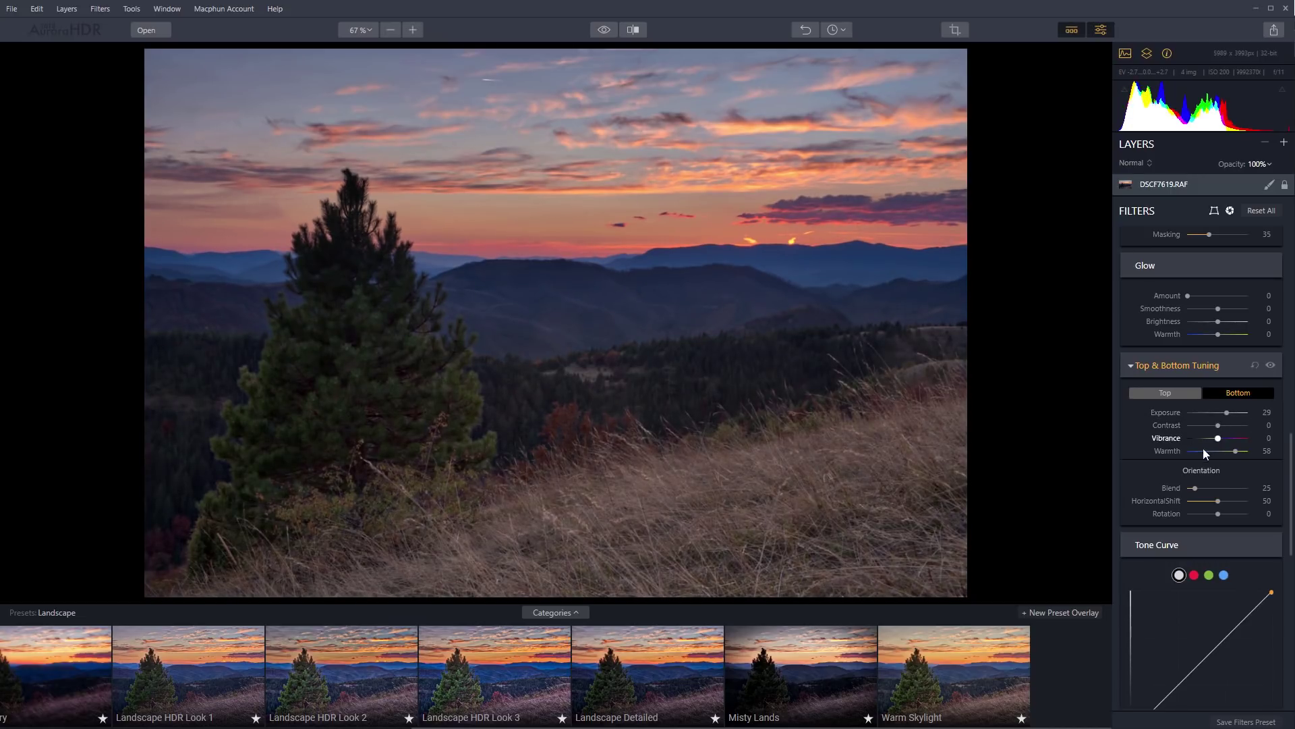
{"action": "left_click_drag", "start_coordinate": [1236, 453], "coordinate": [1239, 453]}
Reset the exposure and warmth of both the bottom and the top area in Top & Bottom Tuning.
{"action": "double_click", "coordinate": [1239, 452]}
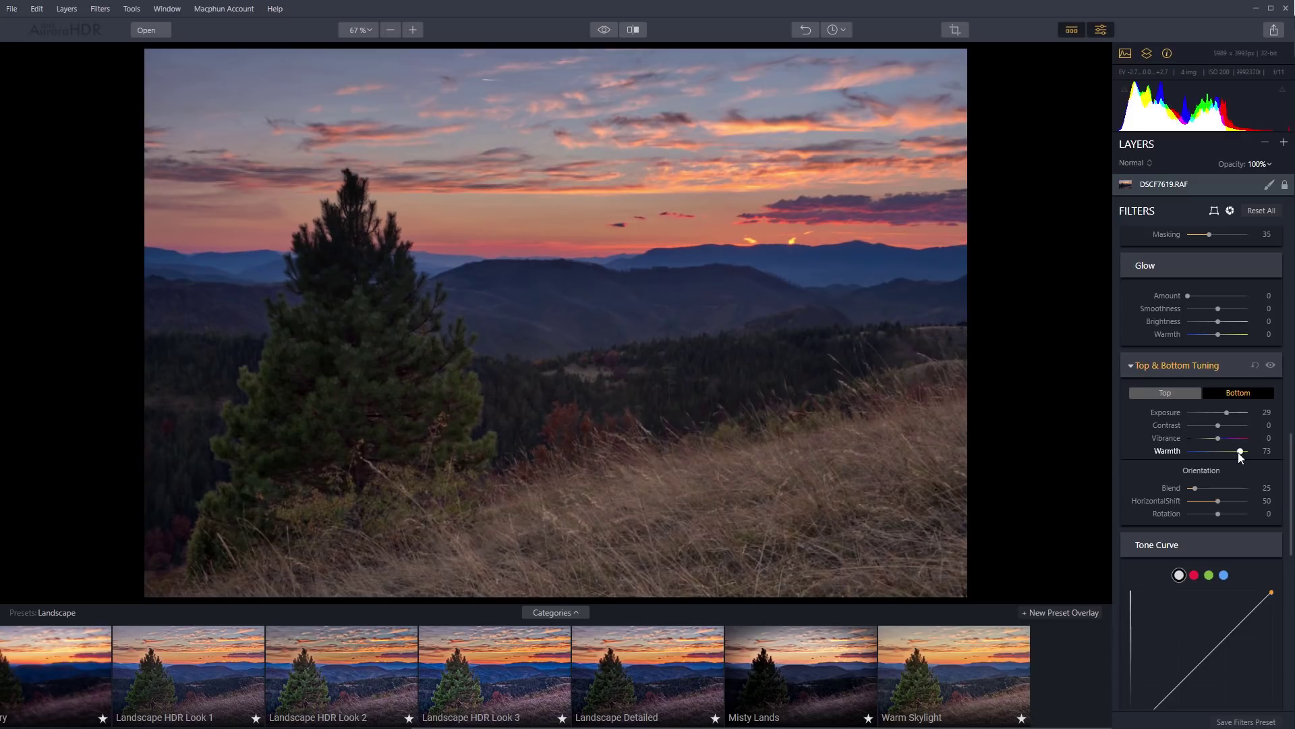
{"action": "double_click", "coordinate": [1228, 411]}
{"action": "left_click", "coordinate": [1199, 398]}
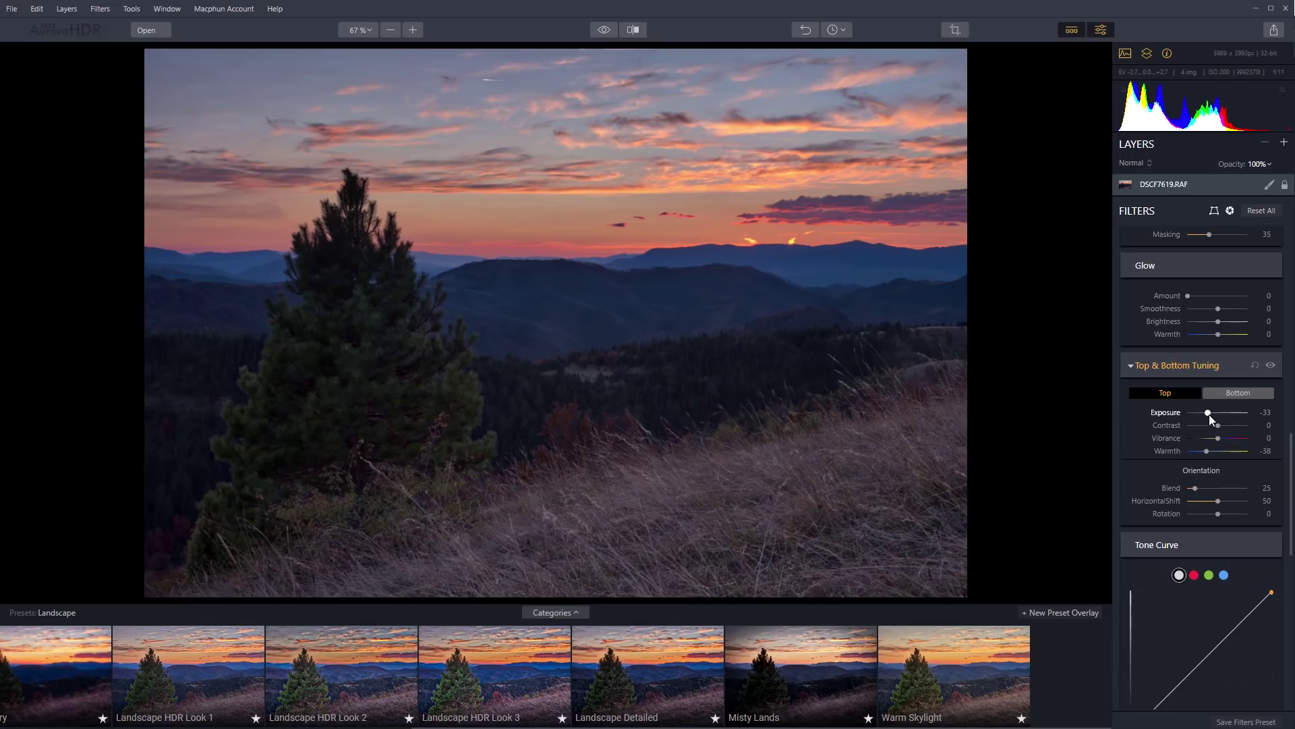
{"action": "left_click_drag", "start_coordinate": [1218, 451], "coordinate": [1207, 451]}
{"action": "double_click", "coordinate": [1209, 451]}
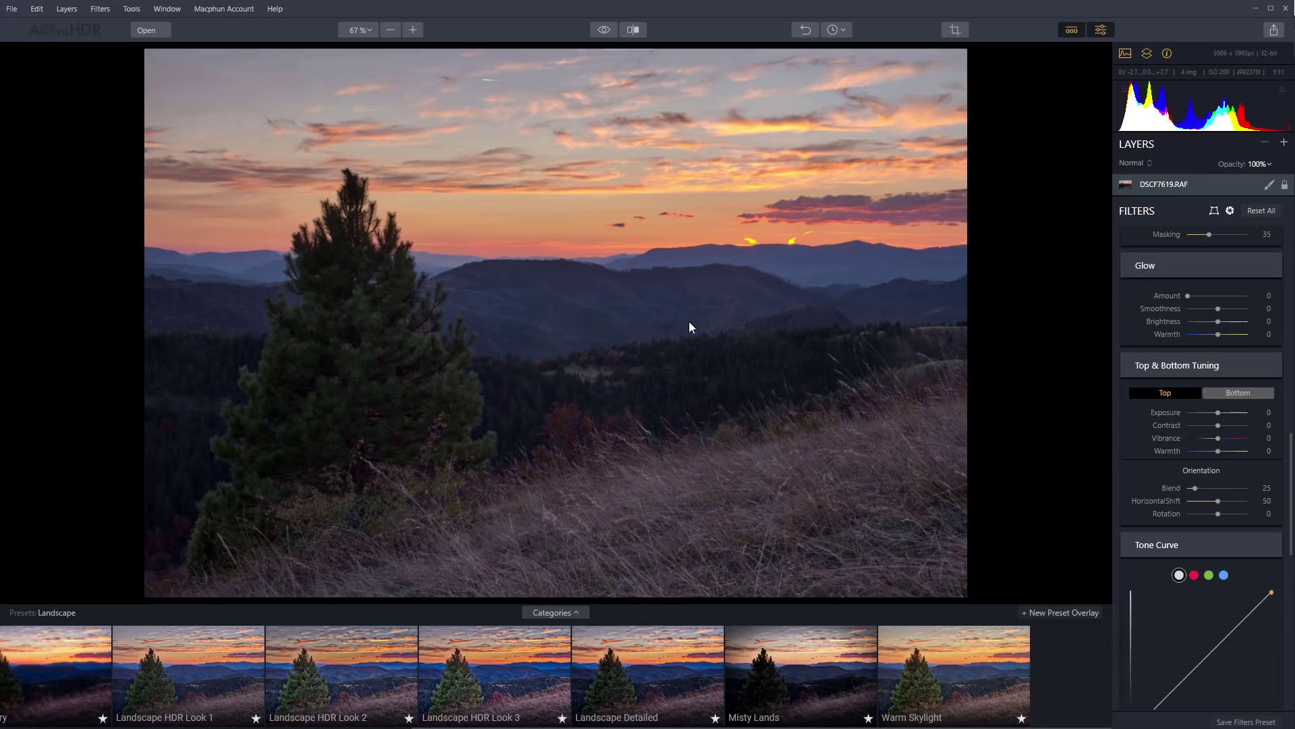
Try a brighter top exposure with the orientation blend in Top & Bottom Tuning and reset it.
{"action": "scroll", "coordinate": [697, 441], "scroll_direction": "down", "scroll_amount": 1}
{"action": "scroll", "coordinate": [1213, 429], "scroll_direction": "down", "scroll_amount": 1}
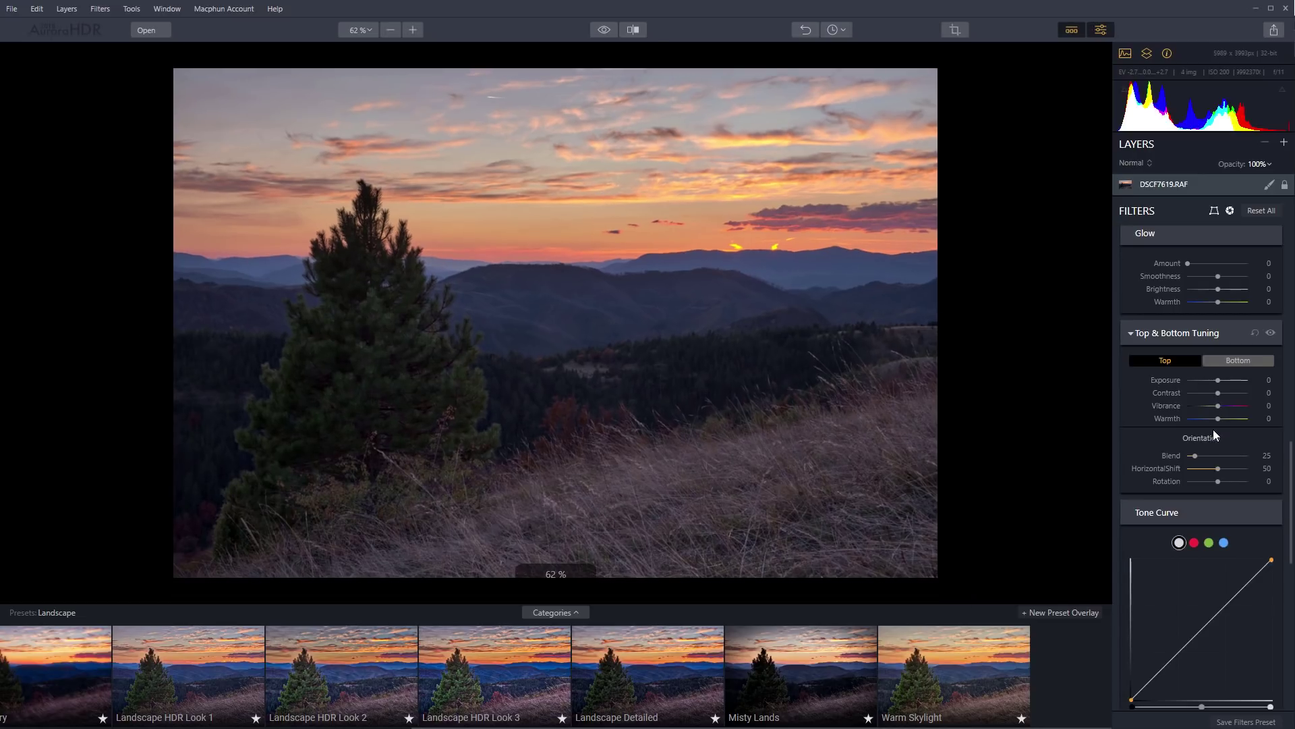
{"action": "scroll", "coordinate": [1225, 420], "scroll_direction": "down", "scroll_amount": 2}
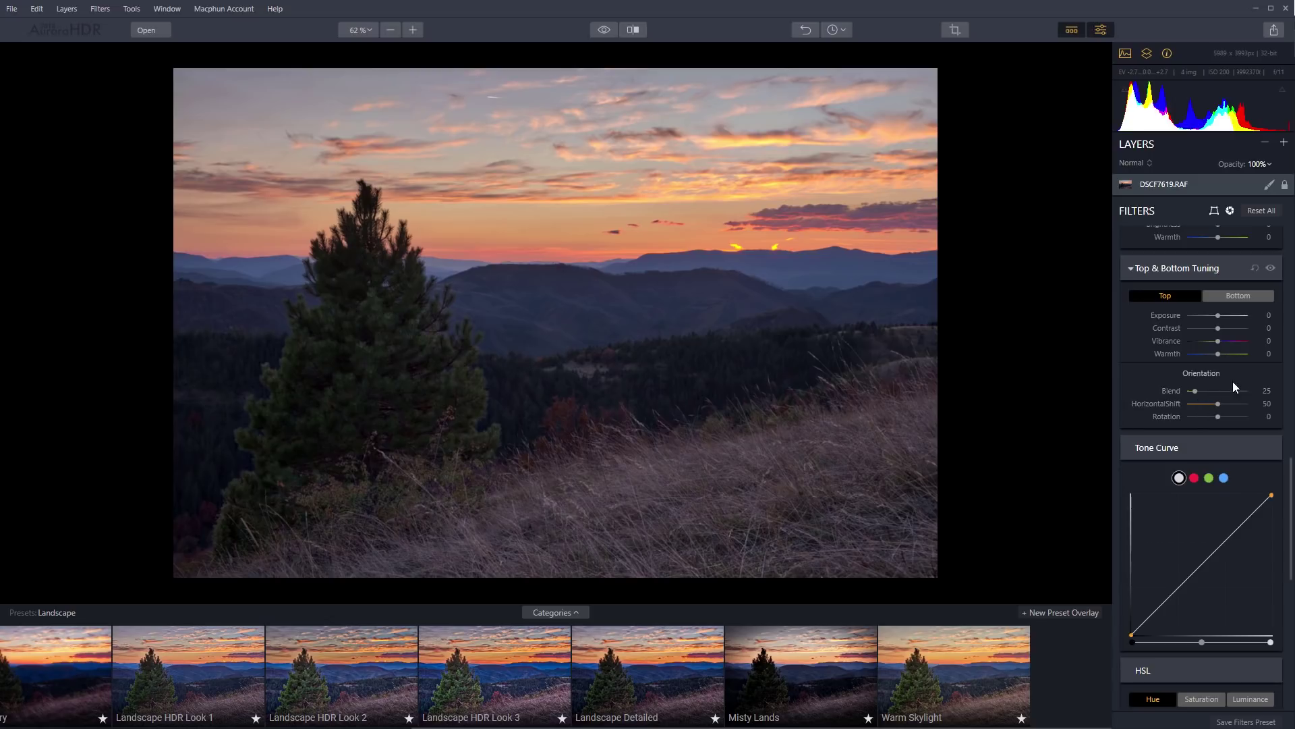
{"action": "left_click_drag", "start_coordinate": [1222, 318], "coordinate": [1244, 320]}
{"action": "mouse_move", "coordinate": [1195, 390]}
{"action": "left_mouse_down"}
{"action": "mouse_move", "coordinate": [1233, 388]}
{"action": "mouse_move", "coordinate": [1184, 399]}
{"action": "mouse_move", "coordinate": [1245, 382]}
{"action": "mouse_move", "coordinate": [1178, 396]}
{"action": "mouse_move", "coordinate": [1195, 393]}
{"action": "left_mouse_up"}
{"action": "double_click", "coordinate": [1242, 316]}
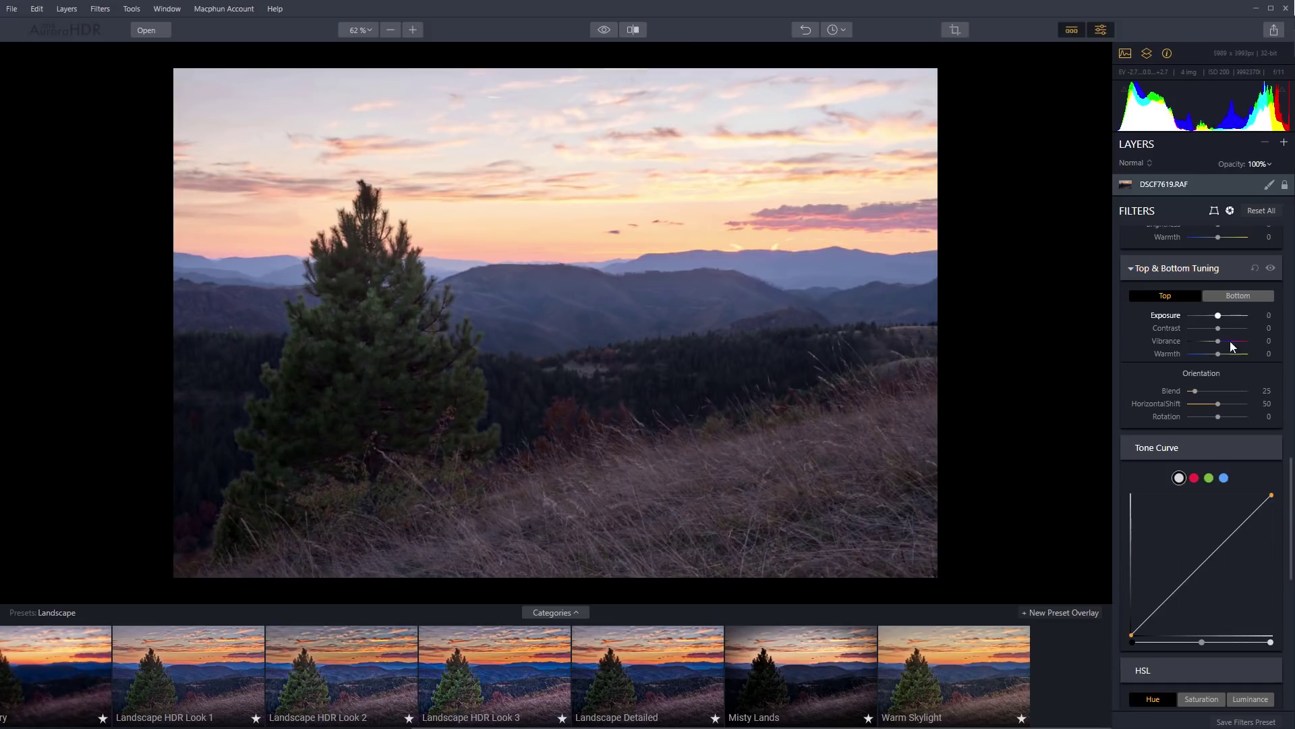
Look over the Tone Curve and the Hue and Saturation settings of the HSL filter.
{"action": "scroll", "coordinate": [1187, 529], "scroll_direction": "down", "scroll_amount": 1}
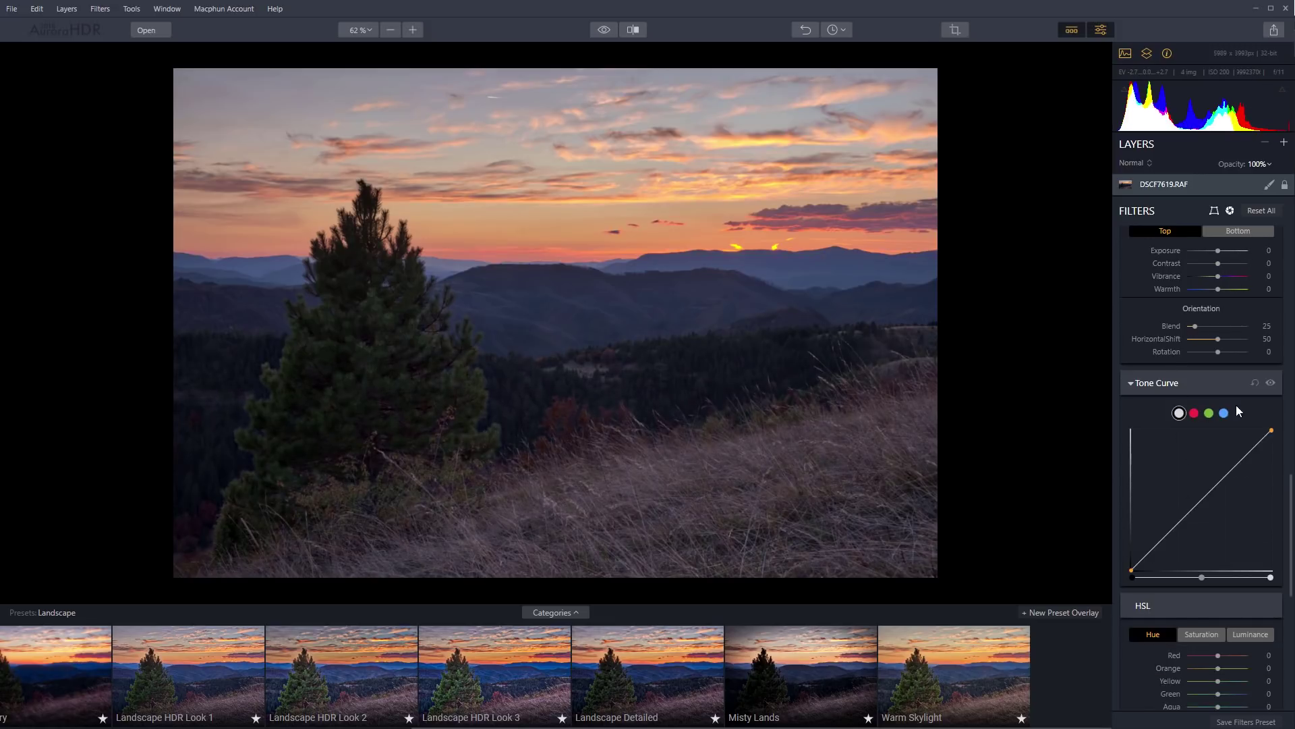
{"action": "scroll", "coordinate": [1135, 487], "scroll_direction": "down", "scroll_amount": 1}
{"action": "scroll", "coordinate": [1197, 457], "scroll_direction": "down", "scroll_amount": 2}
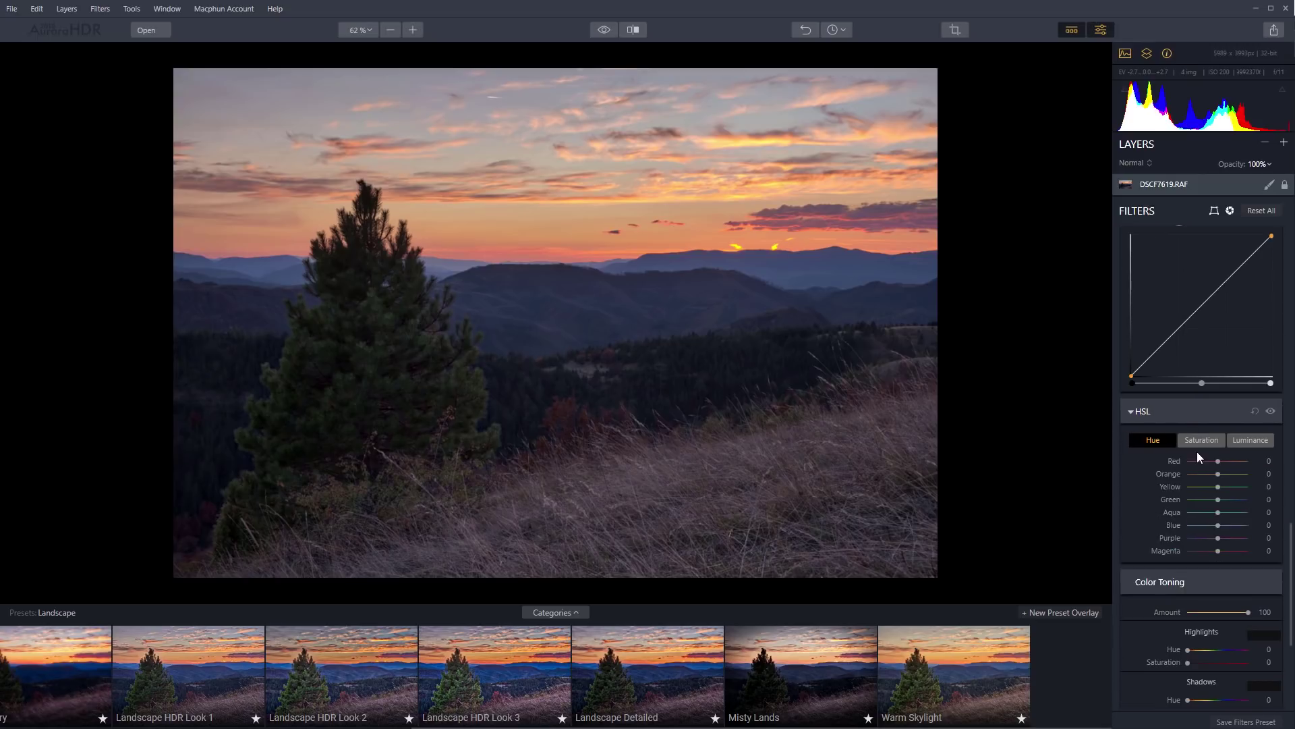
{"action": "scroll", "coordinate": [1197, 452], "scroll_direction": "down", "scroll_amount": 1}
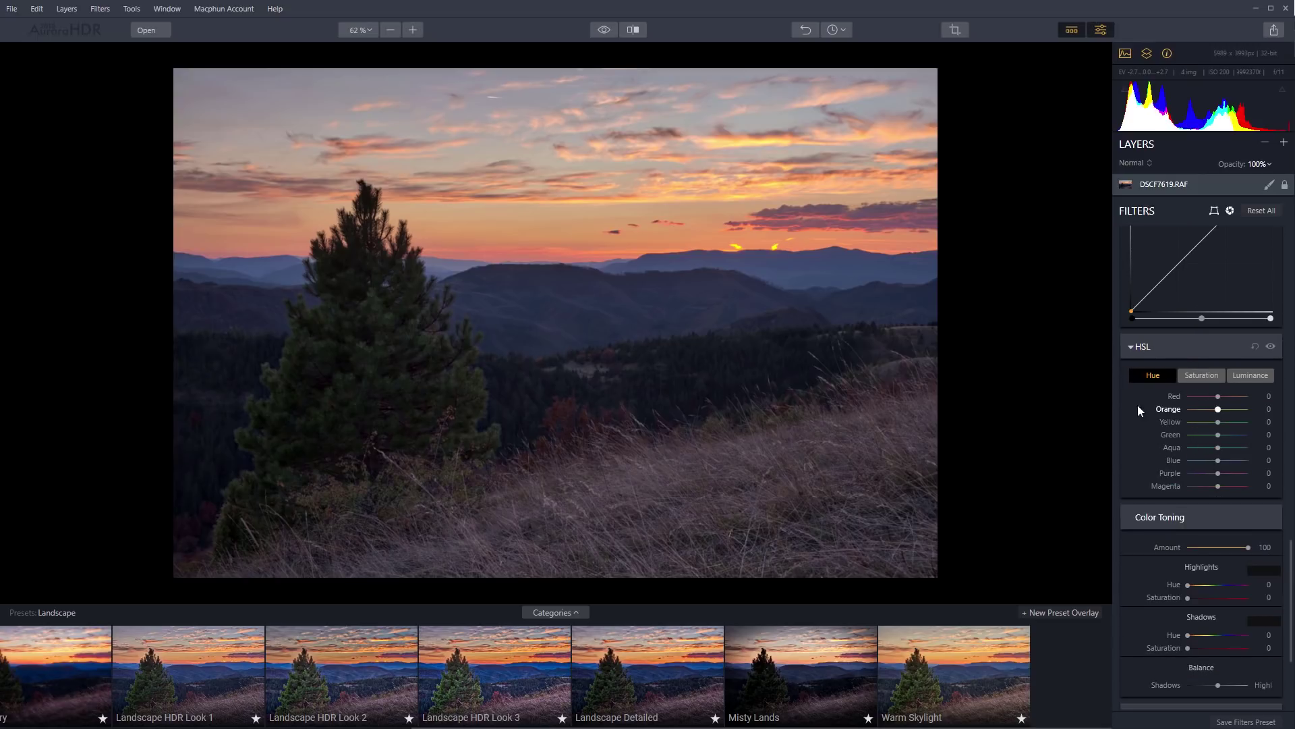
{"action": "left_click", "coordinate": [1204, 377]}
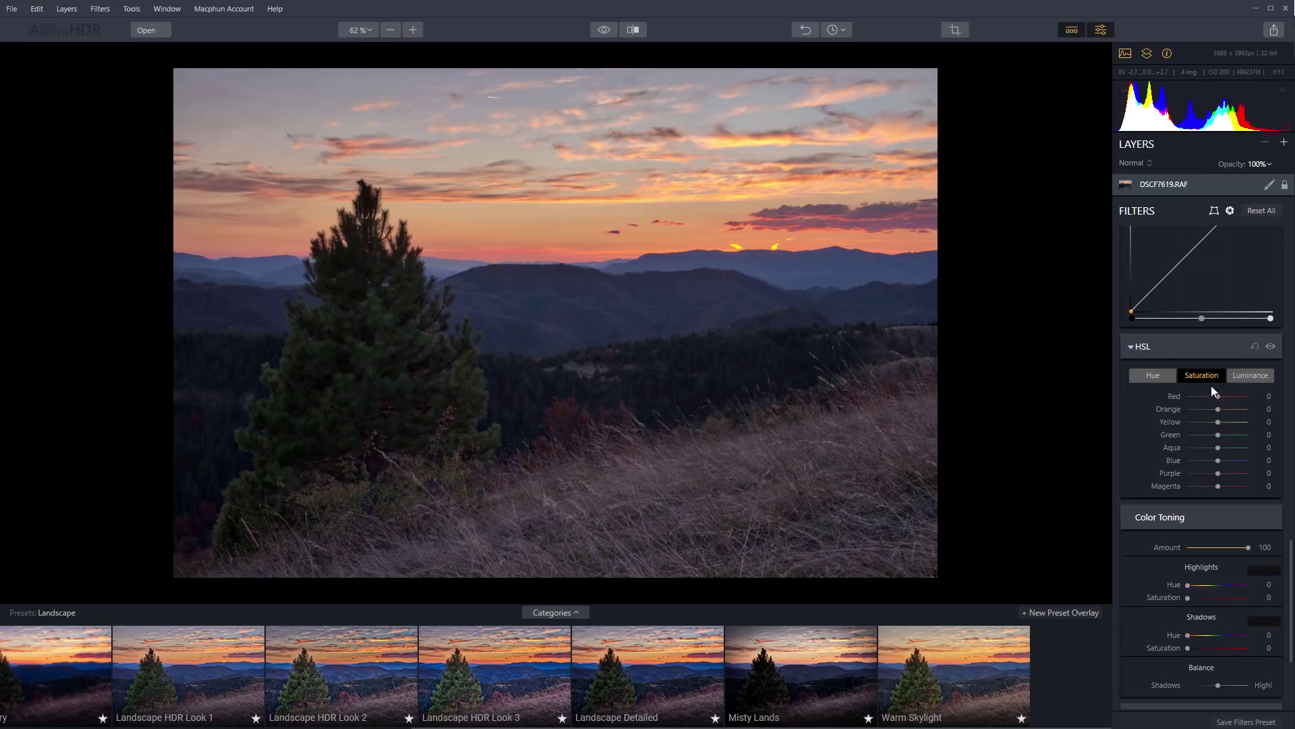
{"action": "left_click", "coordinate": [1168, 380]}
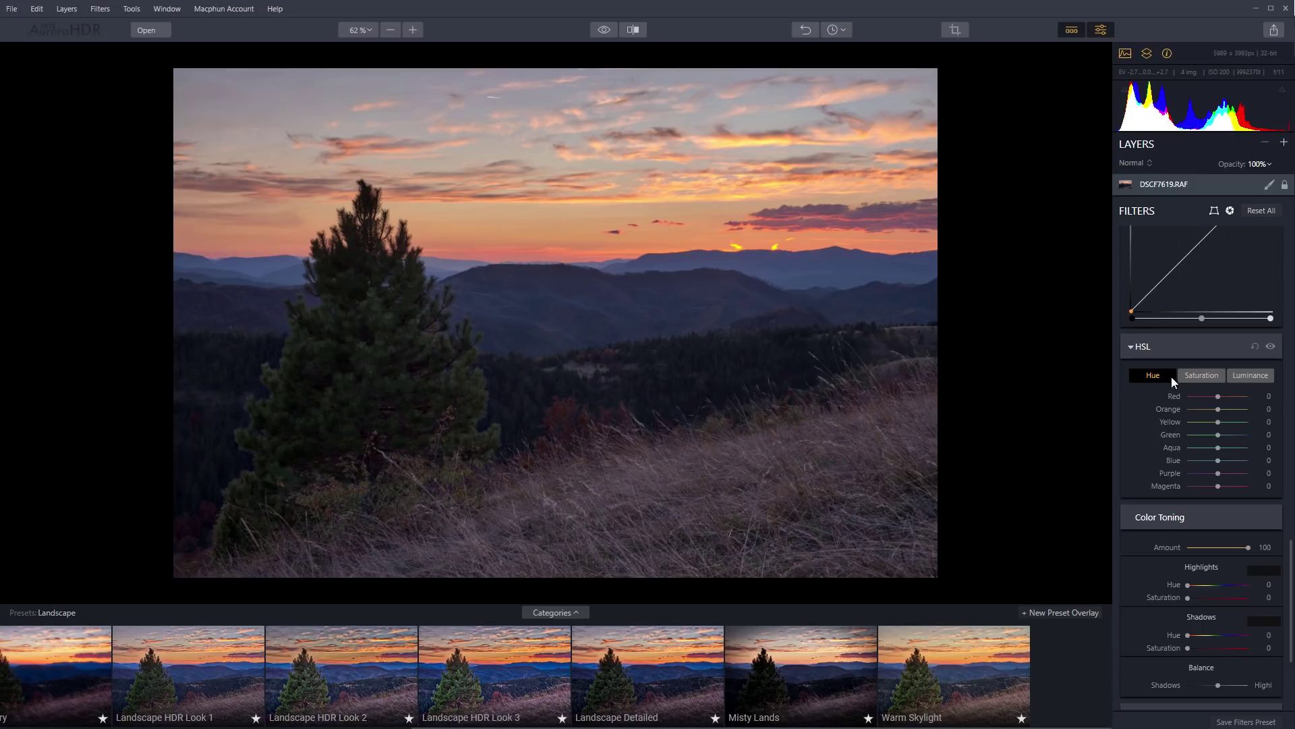
Try an orange hue of 60 and an orange saturation of 20 in the HSL filter and reset both.
{"action": "mouse_move", "coordinate": [1218, 409]}
{"action": "left_mouse_down"}
{"action": "mouse_move", "coordinate": [1198, 408]}
{"action": "mouse_move", "coordinate": [1218, 409]}
{"action": "left_mouse_up"}
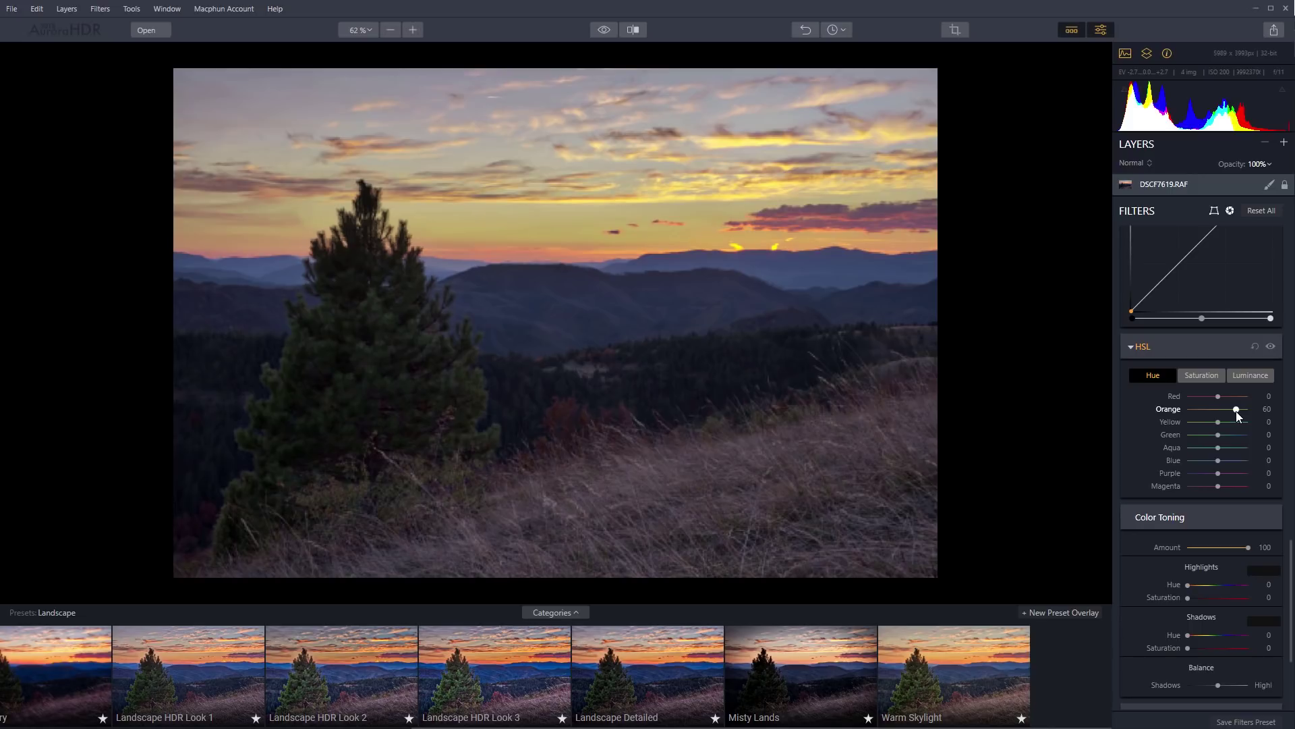
{"action": "left_click", "coordinate": [1207, 376]}
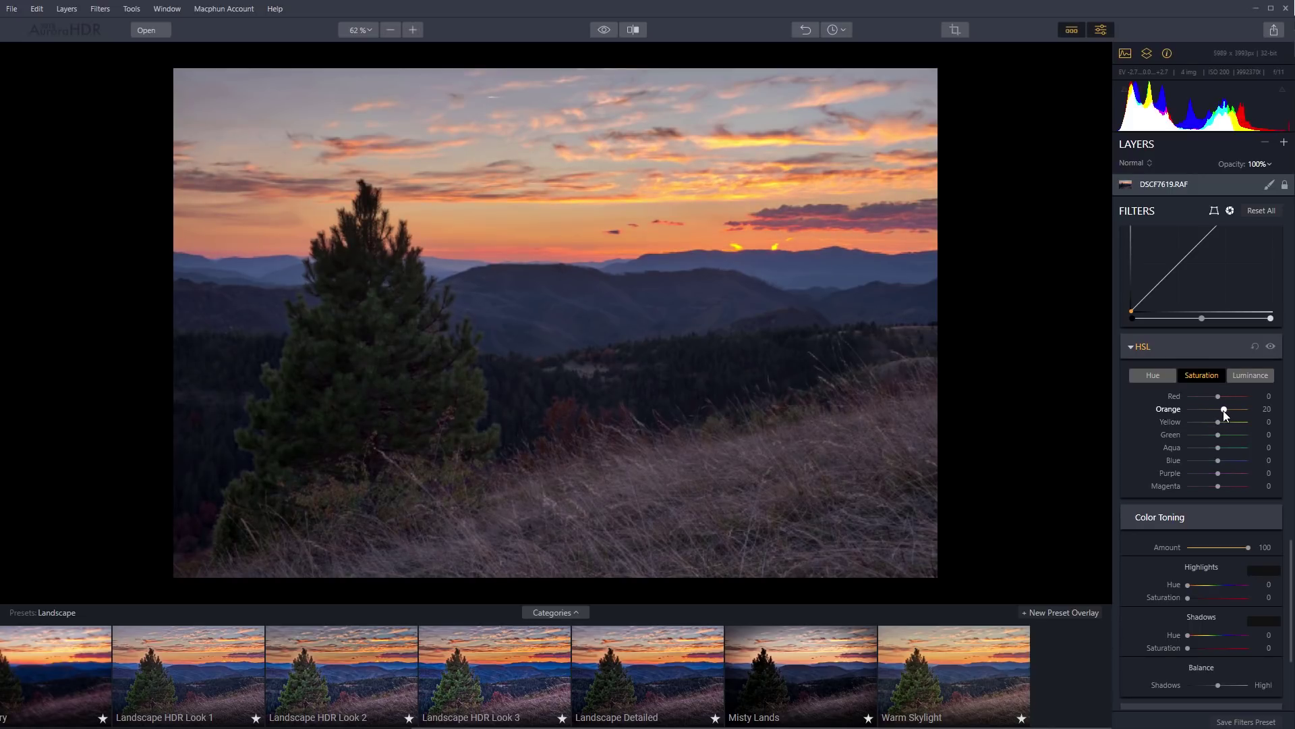
Look over the settings of the Color Toning, Dodge & Burn and Vignette filters.
{"action": "scroll", "coordinate": [1225, 443], "scroll_direction": "down", "scroll_amount": 3}
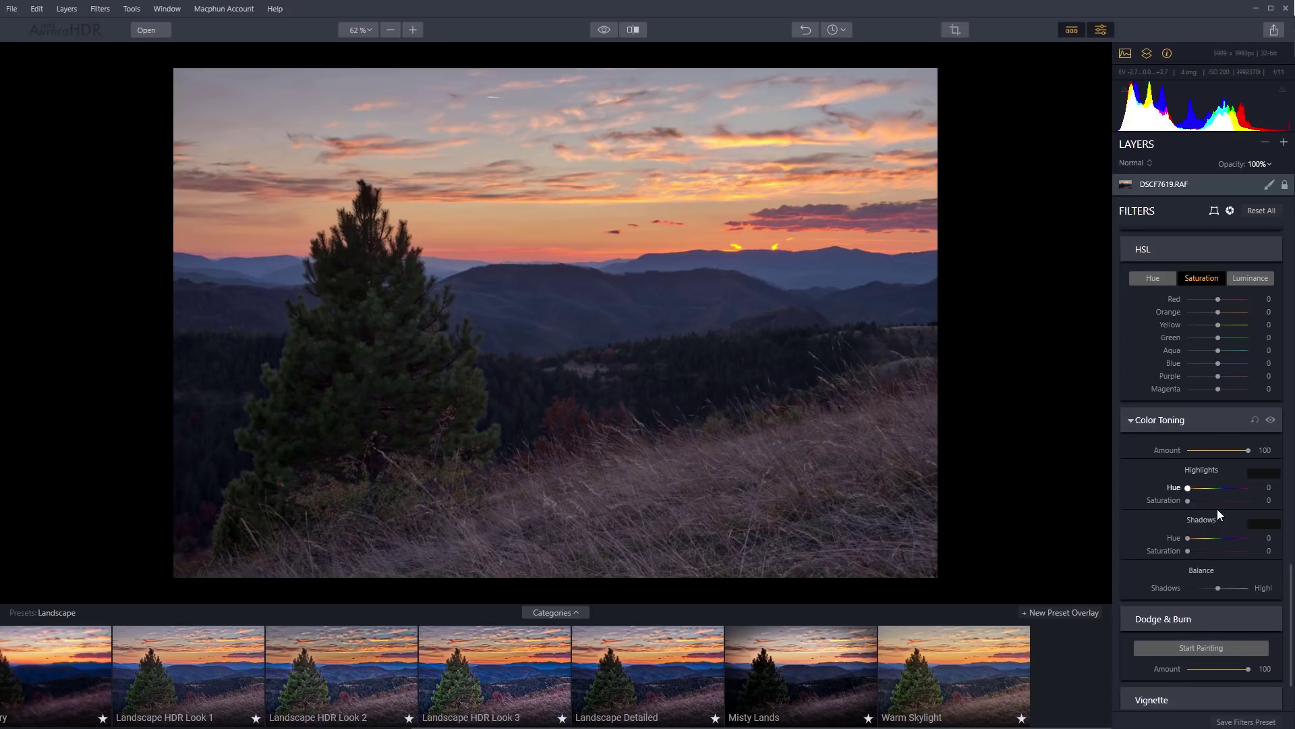
{"action": "scroll", "coordinate": [1193, 487], "scroll_direction": "down", "scroll_amount": 3}
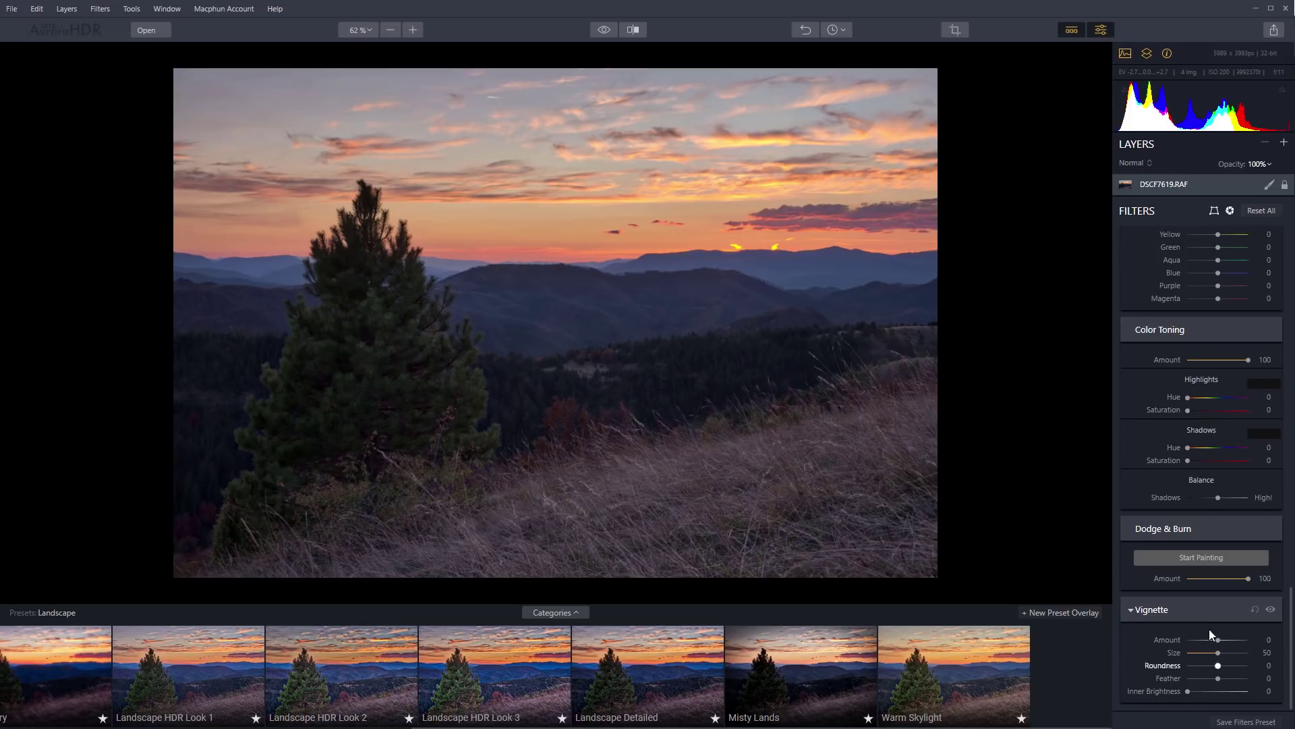
{"action": "scroll", "coordinate": [1209, 629], "scroll_direction": "up", "scroll_amount": 5}
{"action": "scroll", "coordinate": [1209, 610], "scroll_direction": "up", "scroll_amount": 12}
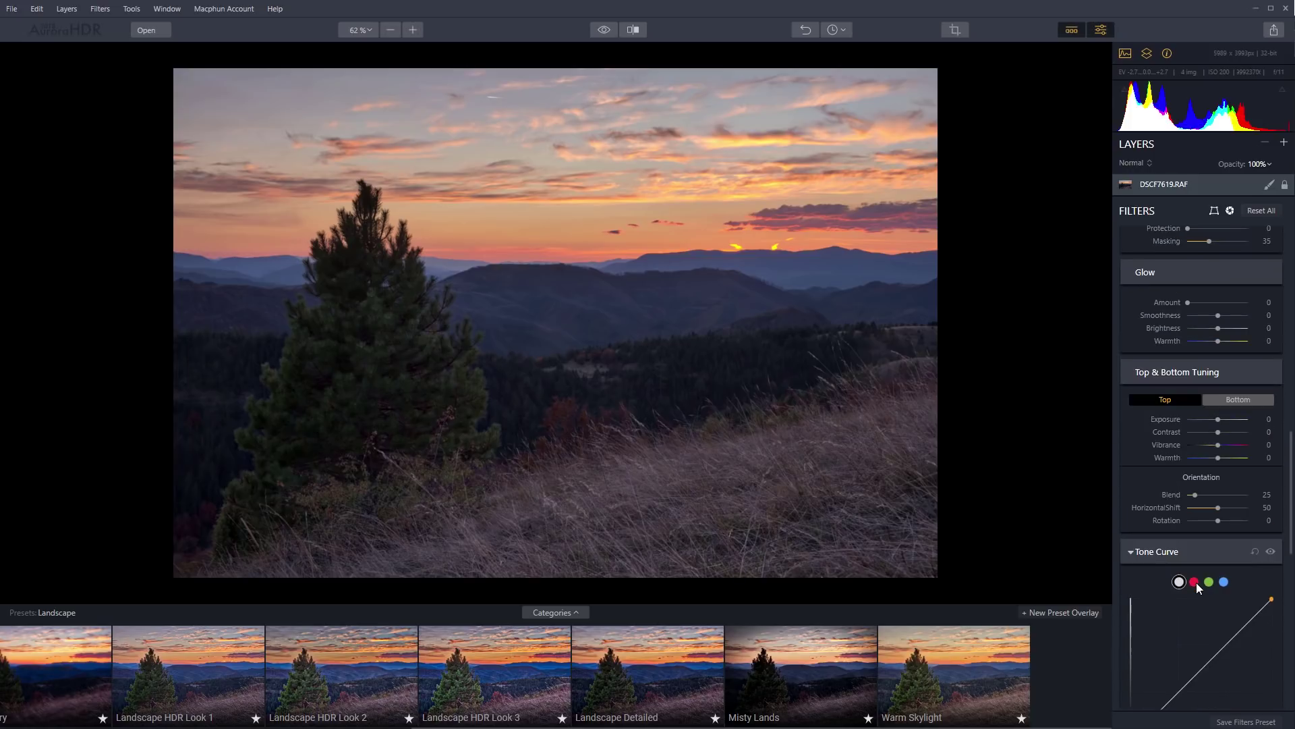
{"action": "scroll", "coordinate": [1209, 460], "scroll_direction": "up", "scroll_amount": 14}
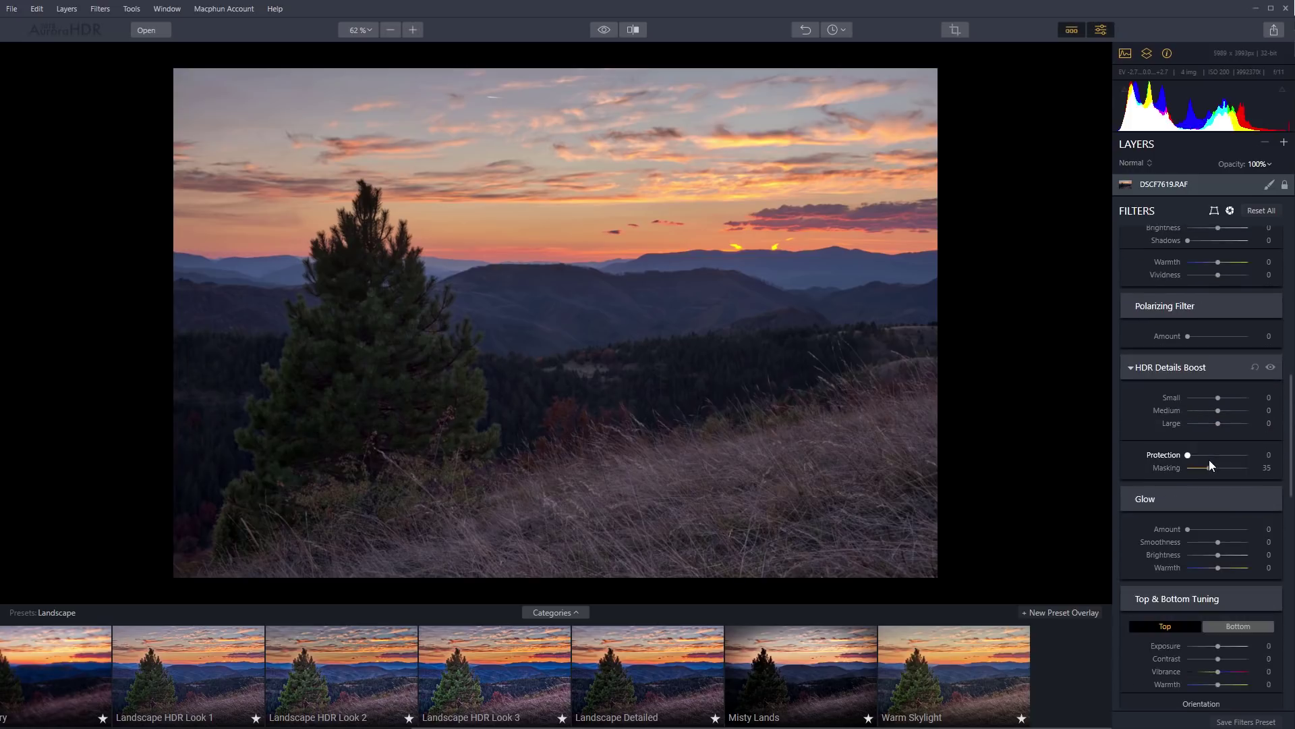
{"action": "scroll", "coordinate": [1209, 459], "scroll_direction": "up", "scroll_amount": 10}
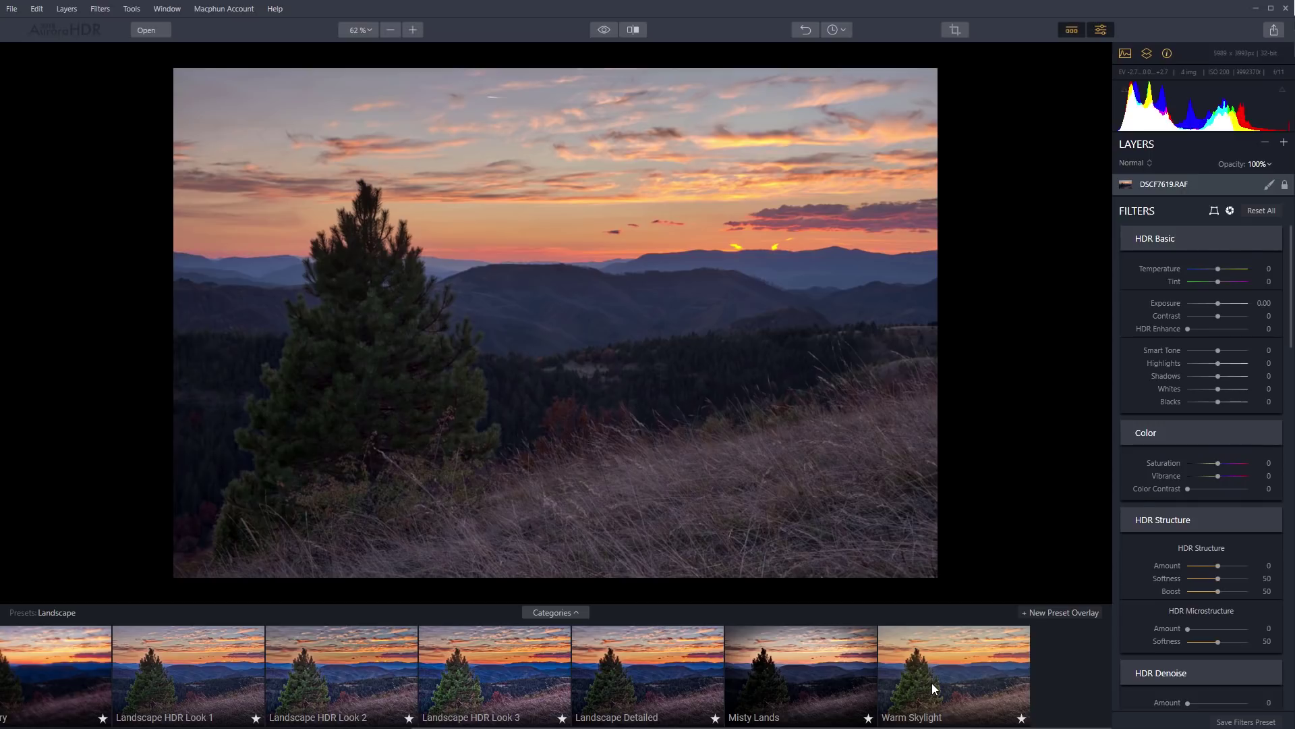
Apply the Warm Skylight preset with its amount reduced to 16 and set the HDR Basic shadows to 64.
{"action": "left_click", "coordinate": [933, 683]}
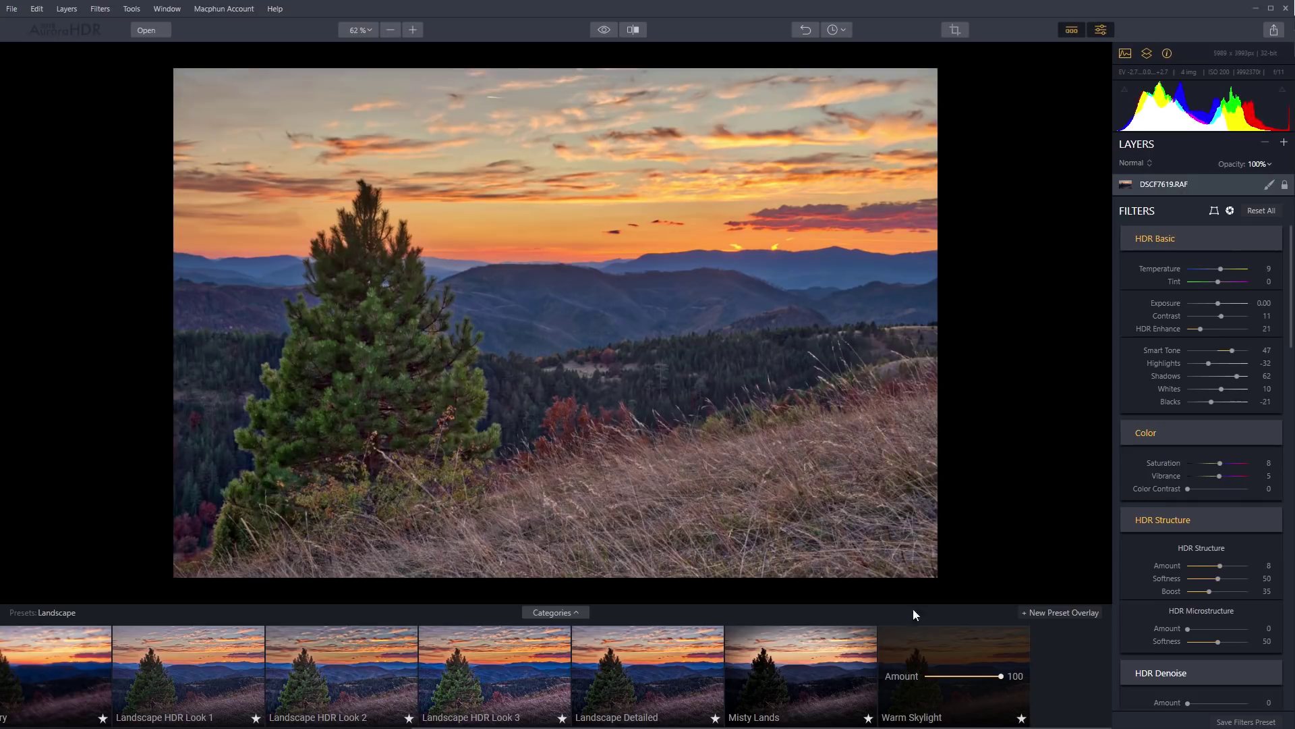
{"action": "left_click_drag", "start_coordinate": [1004, 677], "coordinate": [942, 675]}
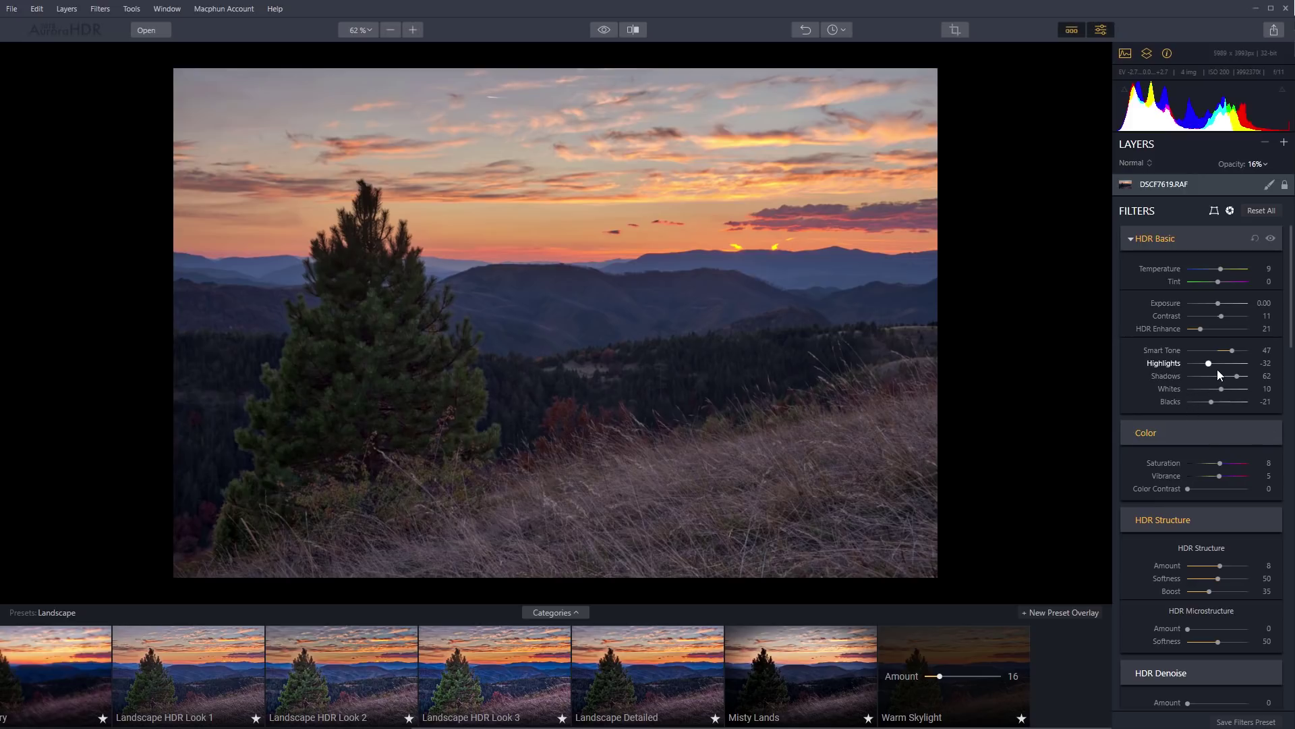
{"action": "left_click_drag", "start_coordinate": [1238, 378], "coordinate": [1238, 375]}
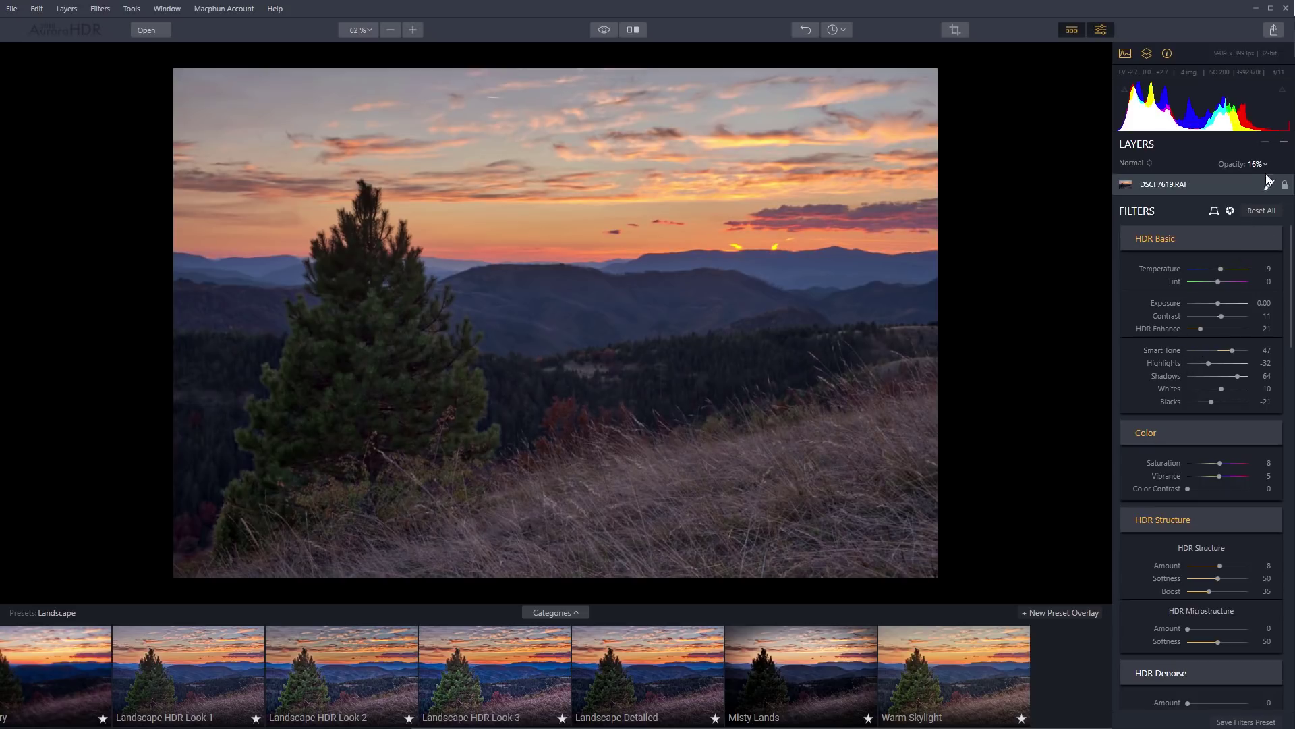
Add a new adjustment layer above the photo and start editing its mask with the brush.
{"action": "left_click", "coordinate": [1284, 142]}
{"action": "left_click", "coordinate": [1221, 159]}
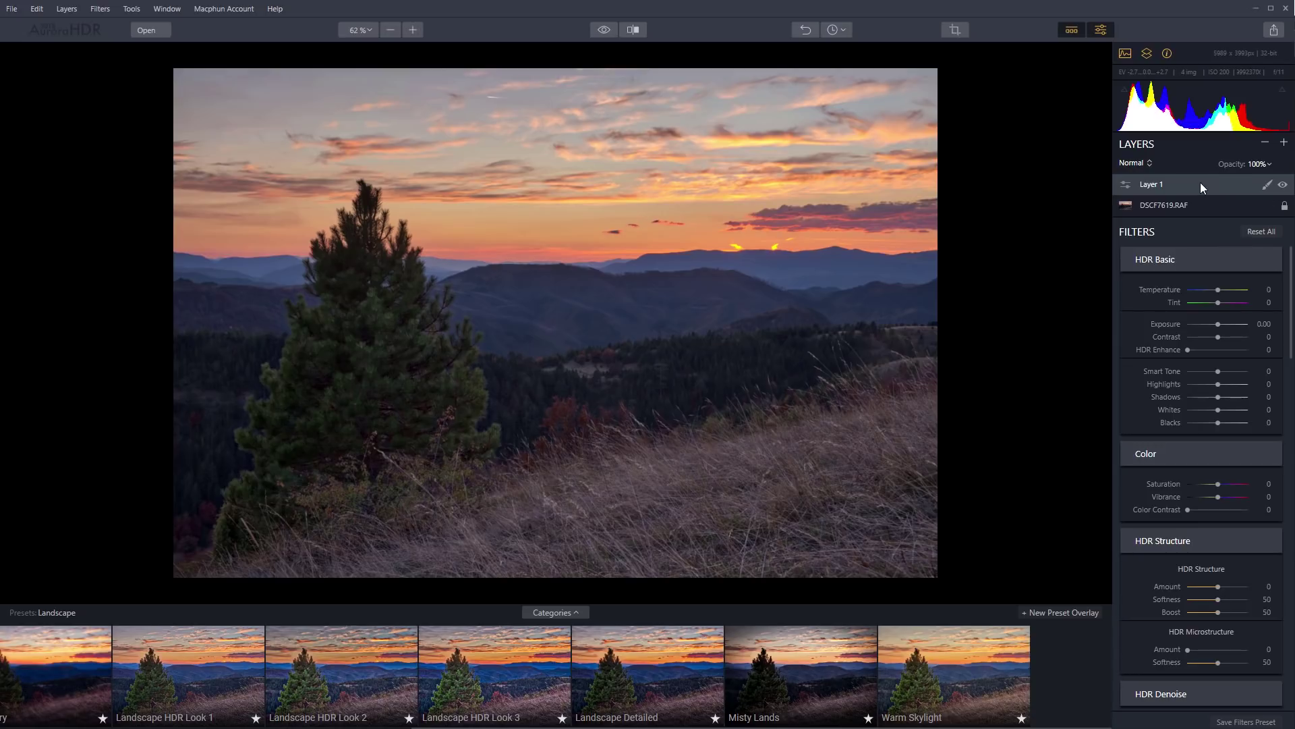
{"action": "left_click", "coordinate": [1268, 184]}
{"action": "left_click", "coordinate": [1224, 207]}
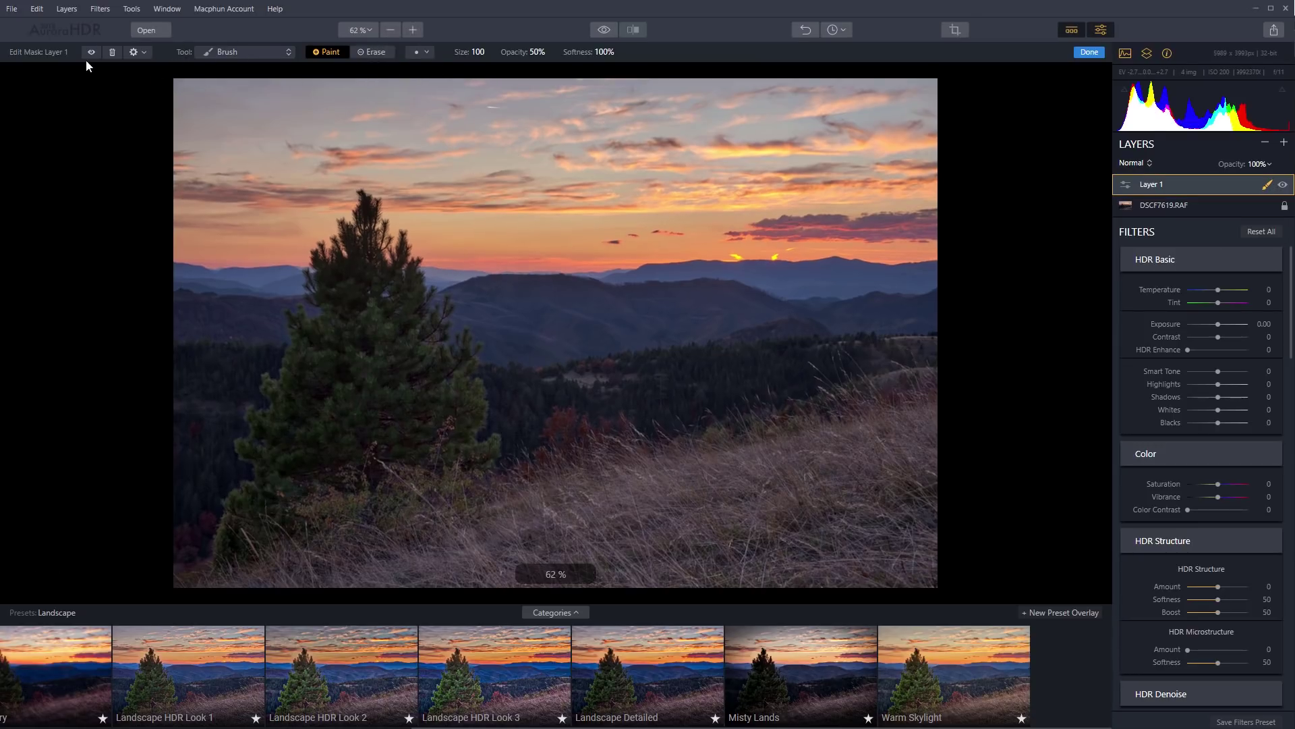
Examine the available mask tools, the brush size, softness and opacity settings, and the mask options.
{"action": "left_click", "coordinate": [279, 52]}
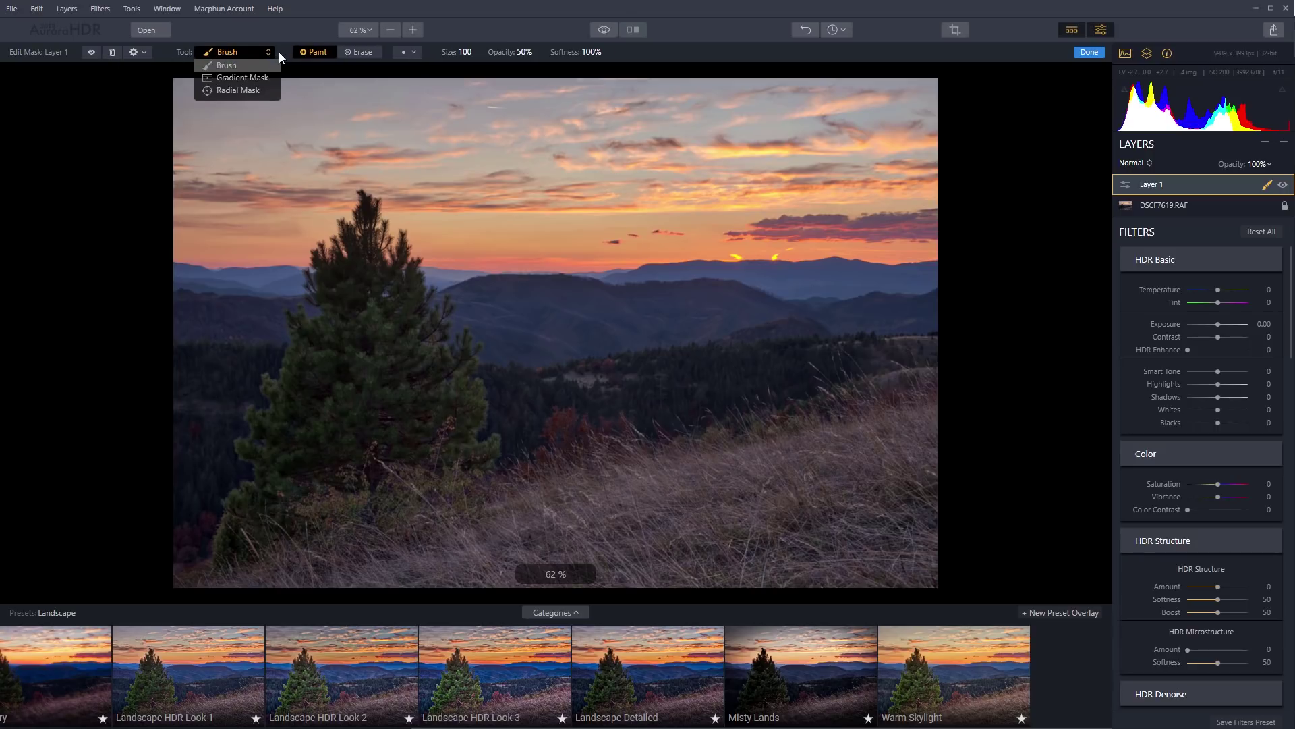
{"action": "left_click", "coordinate": [247, 66]}
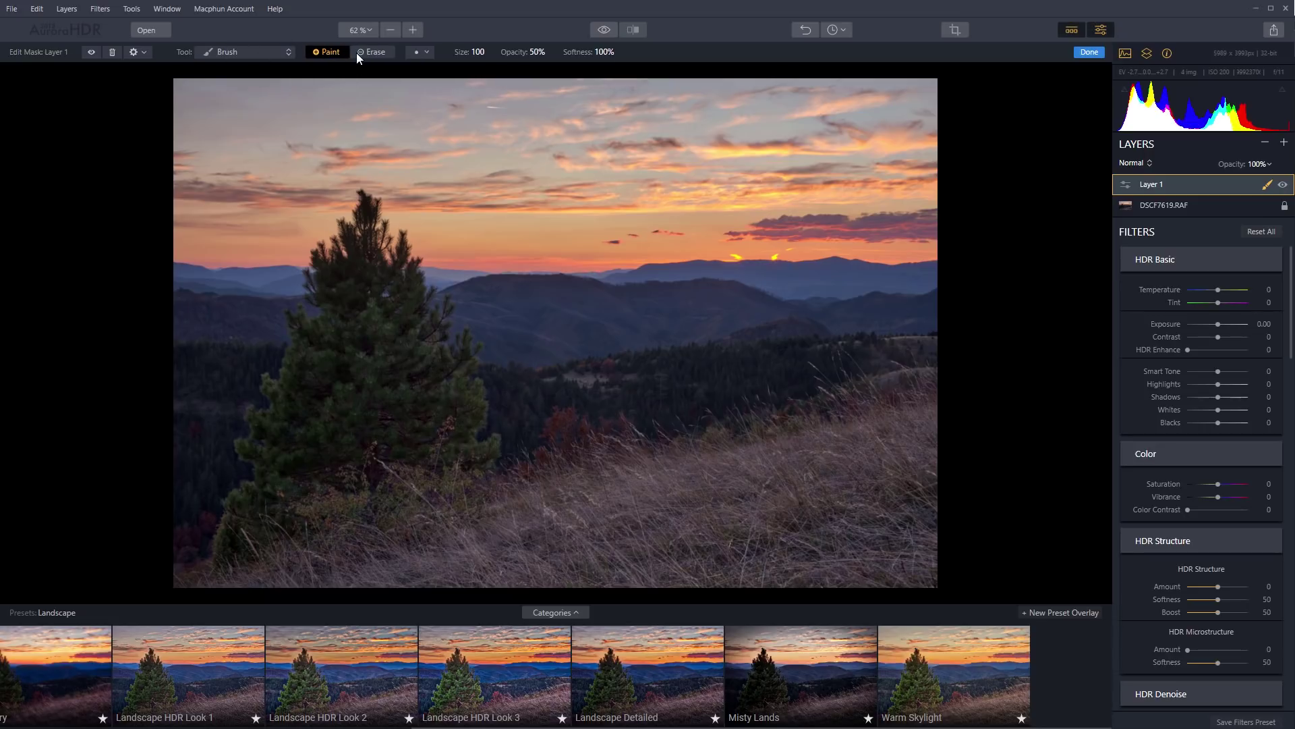
{"action": "left_click", "coordinate": [428, 52]}
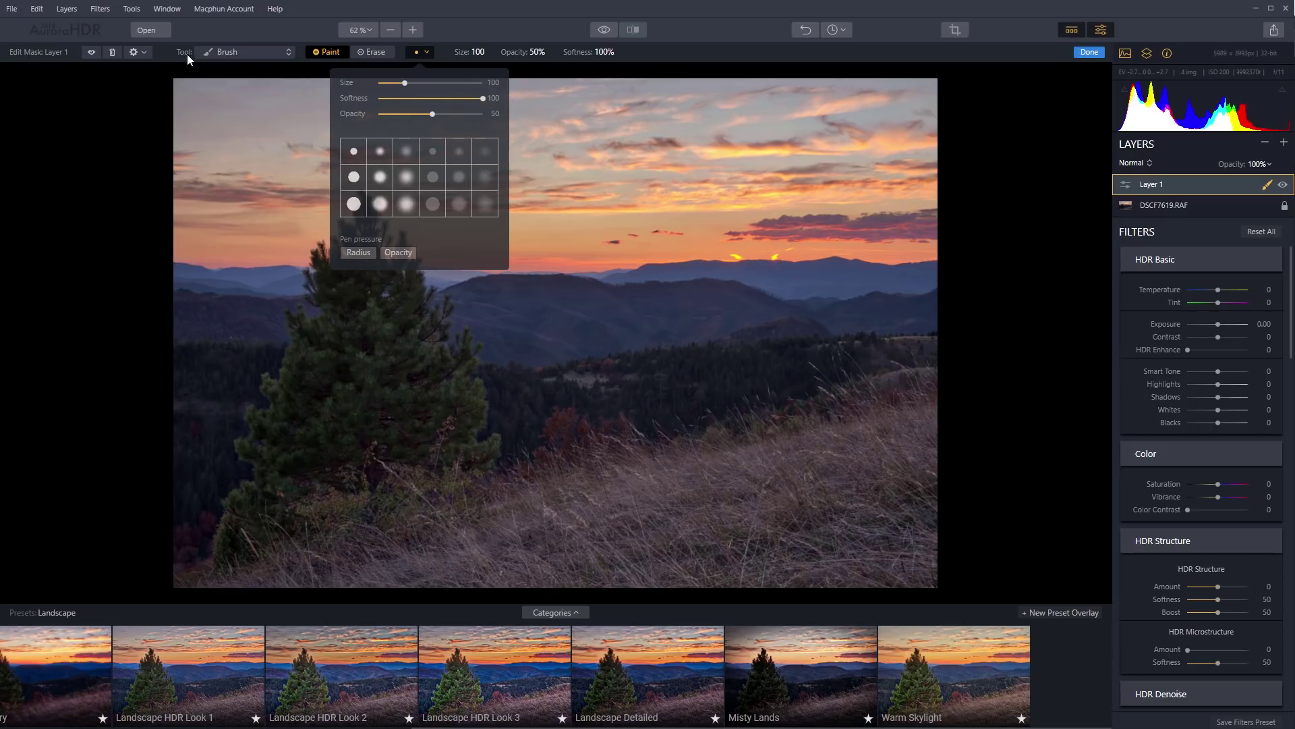
{"action": "left_click", "coordinate": [139, 54]}
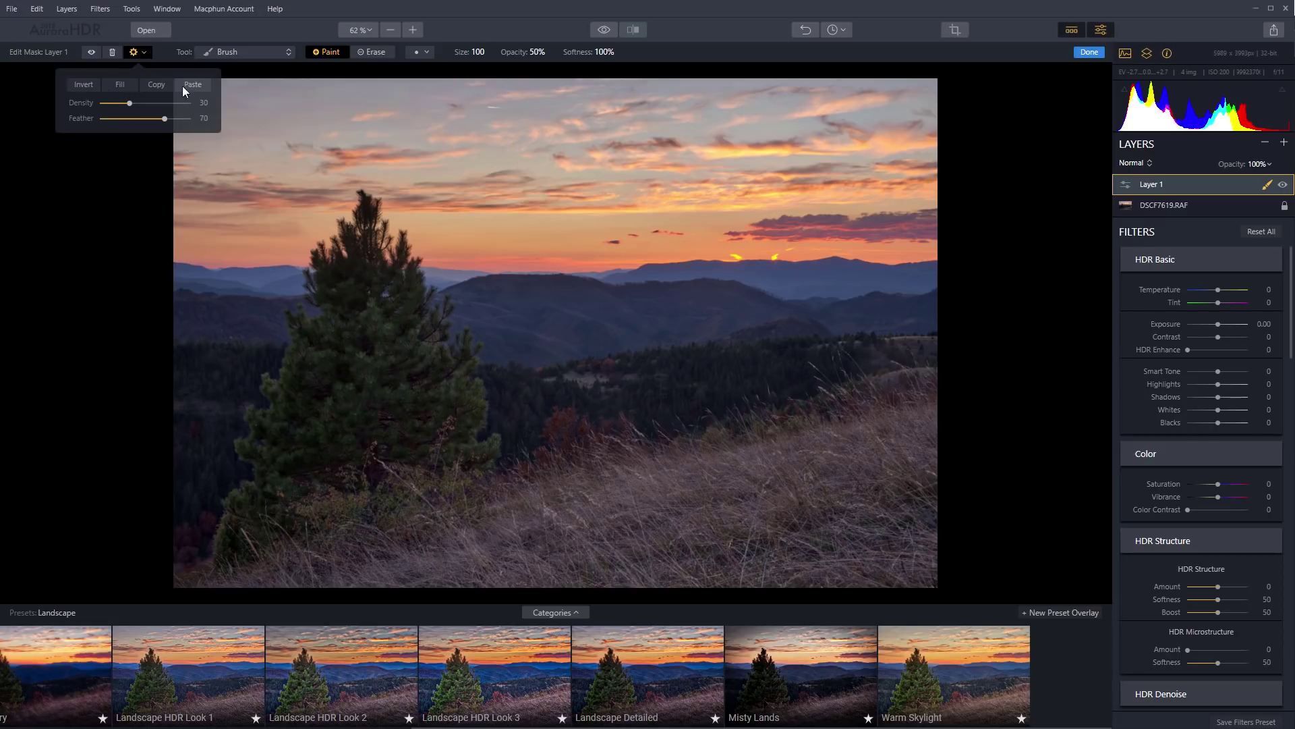
Paint the layer mask over the distant hills and dark forest around the tree, checking coverage with the mask overlay.
{"action": "left_click", "coordinate": [518, 317]}
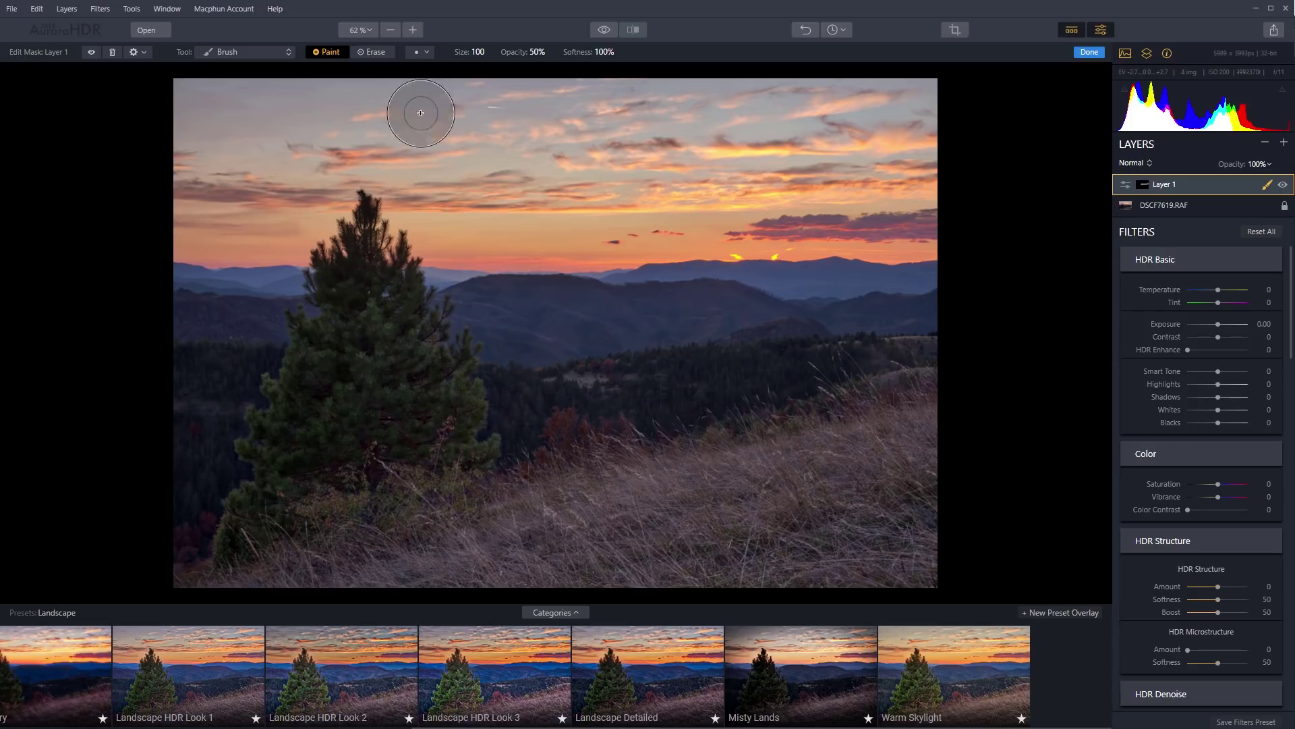
{"action": "left_click", "coordinate": [93, 54]}
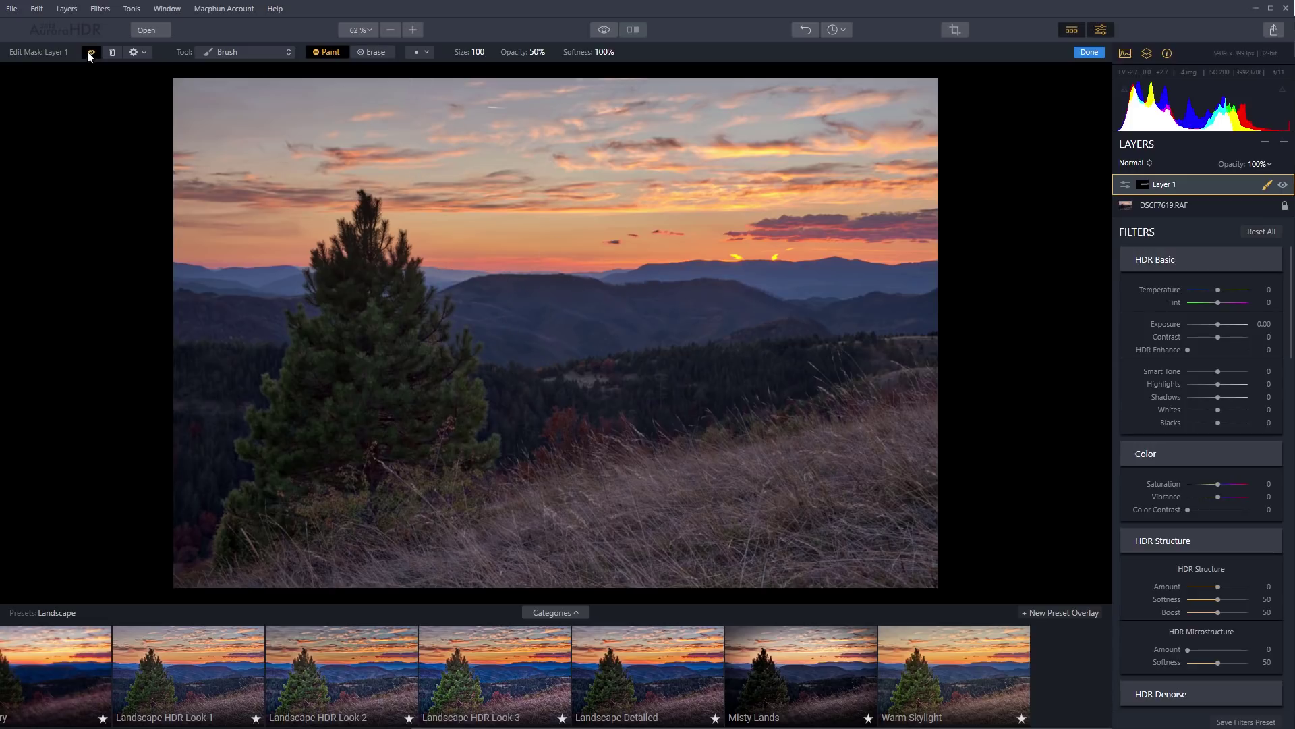
{"action": "mouse_move", "coordinate": [455, 284]}
{"action": "left_mouse_down"}
{"action": "mouse_move", "coordinate": [508, 354]}
{"action": "mouse_move", "coordinate": [538, 350]}
{"action": "left_mouse_up"}
{"action": "mouse_move", "coordinate": [269, 297]}
{"action": "left_mouse_down"}
{"action": "mouse_move", "coordinate": [284, 290]}
{"action": "mouse_move", "coordinate": [212, 285]}
{"action": "mouse_move", "coordinate": [217, 301]}
{"action": "mouse_move", "coordinate": [191, 333]}
{"action": "mouse_move", "coordinate": [267, 303]}
{"action": "left_mouse_up"}
{"action": "mouse_move", "coordinate": [431, 280]}
{"action": "left_mouse_down"}
{"action": "mouse_move", "coordinate": [515, 345]}
{"action": "mouse_move", "coordinate": [513, 431]}
{"action": "mouse_move", "coordinate": [781, 375]}
{"action": "mouse_move", "coordinate": [550, 434]}
{"action": "mouse_move", "coordinate": [677, 378]}
{"action": "mouse_move", "coordinate": [799, 357]}
{"action": "left_mouse_up"}
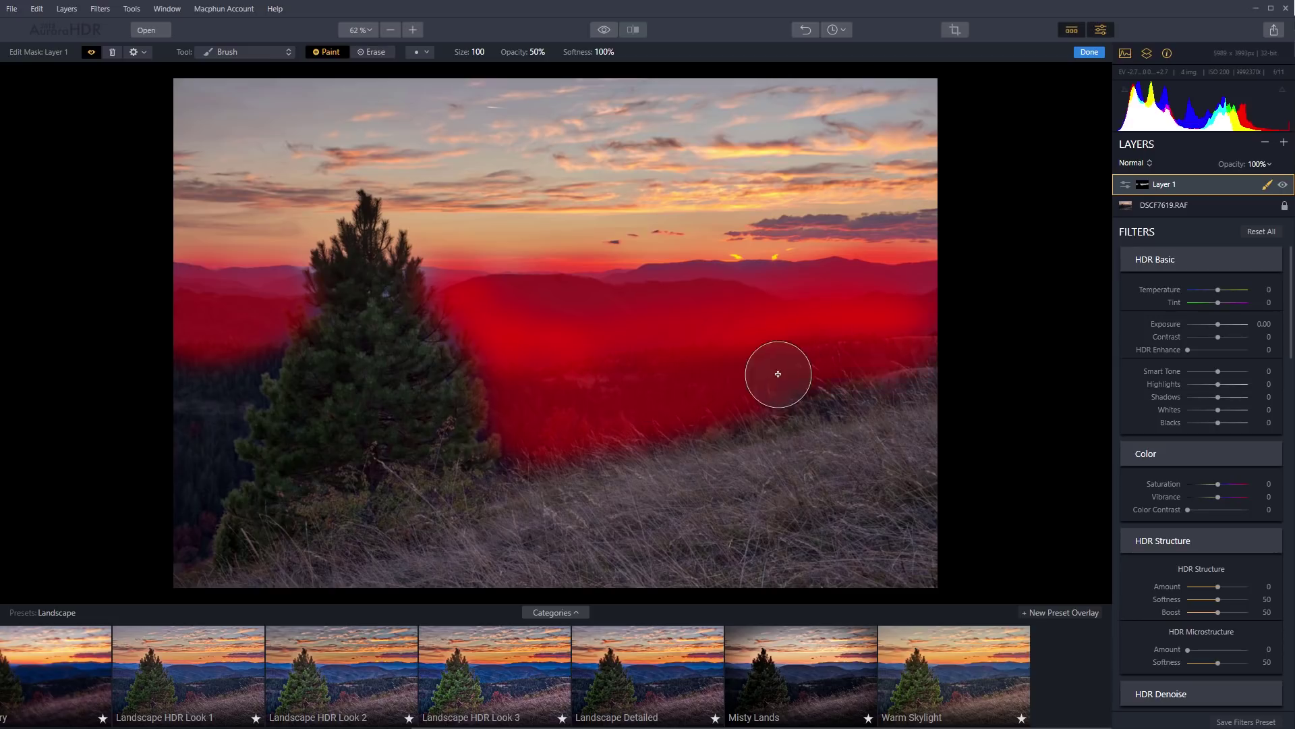
{"action": "mouse_move", "coordinate": [261, 355]}
{"action": "left_mouse_down"}
{"action": "mouse_move", "coordinate": [221, 393]}
{"action": "mouse_move", "coordinate": [204, 355]}
{"action": "mouse_move", "coordinate": [196, 397]}
{"action": "mouse_move", "coordinate": [222, 430]}
{"action": "mouse_move", "coordinate": [205, 441]}
{"action": "mouse_move", "coordinate": [207, 470]}
{"action": "mouse_move", "coordinate": [224, 473]}
{"action": "mouse_move", "coordinate": [198, 527]}
{"action": "mouse_move", "coordinate": [185, 349]}
{"action": "mouse_move", "coordinate": [168, 496]}
{"action": "mouse_move", "coordinate": [184, 532]}
{"action": "mouse_move", "coordinate": [185, 410]}
{"action": "left_mouse_up"}
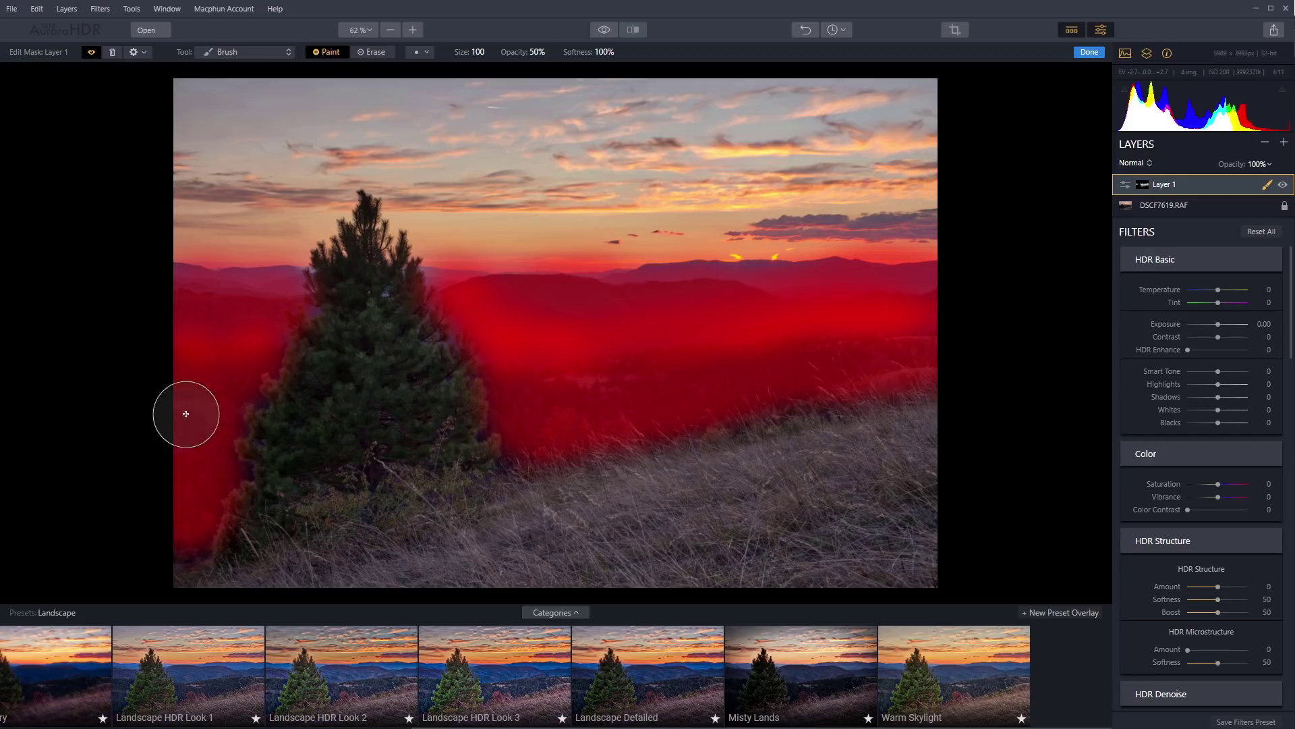
{"action": "left_click", "coordinate": [92, 53]}
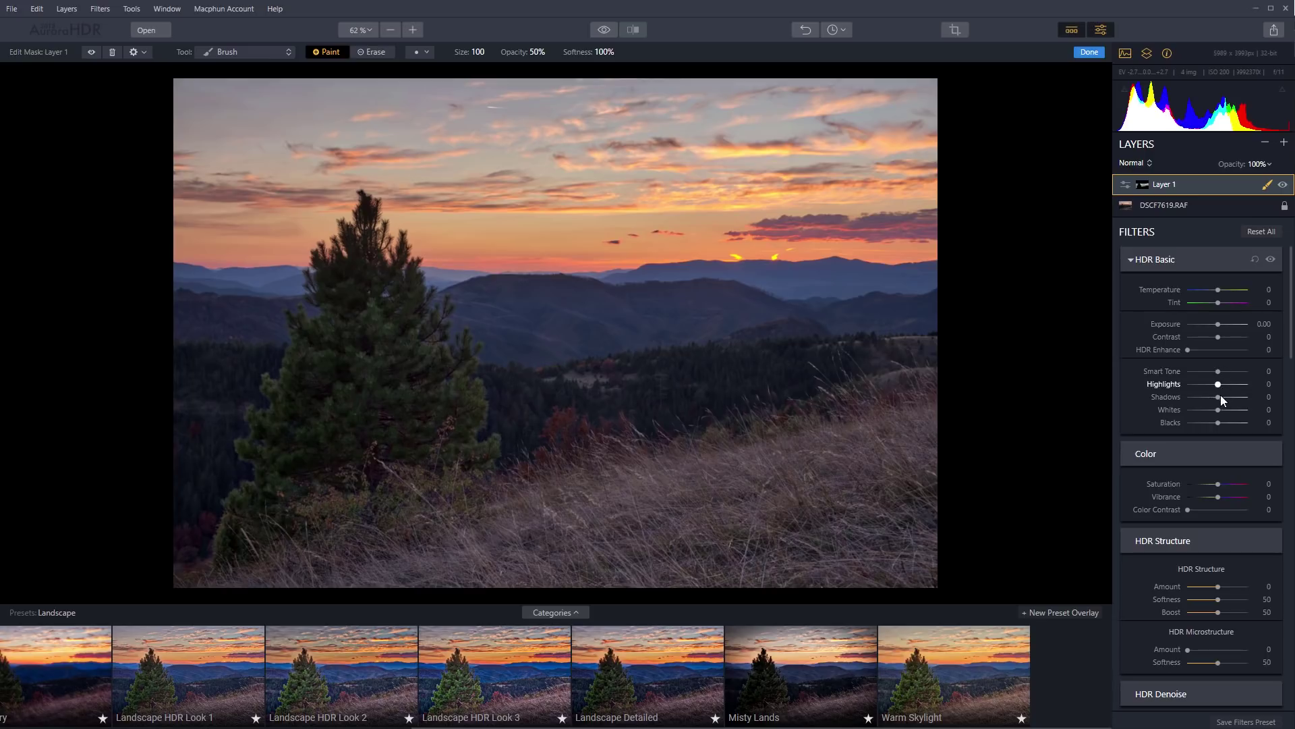
Set the masked layer's shadows to 51 and compare the image with the layer hidden and shown.
{"action": "left_click_drag", "start_coordinate": [1224, 396], "coordinate": [1230, 402]}
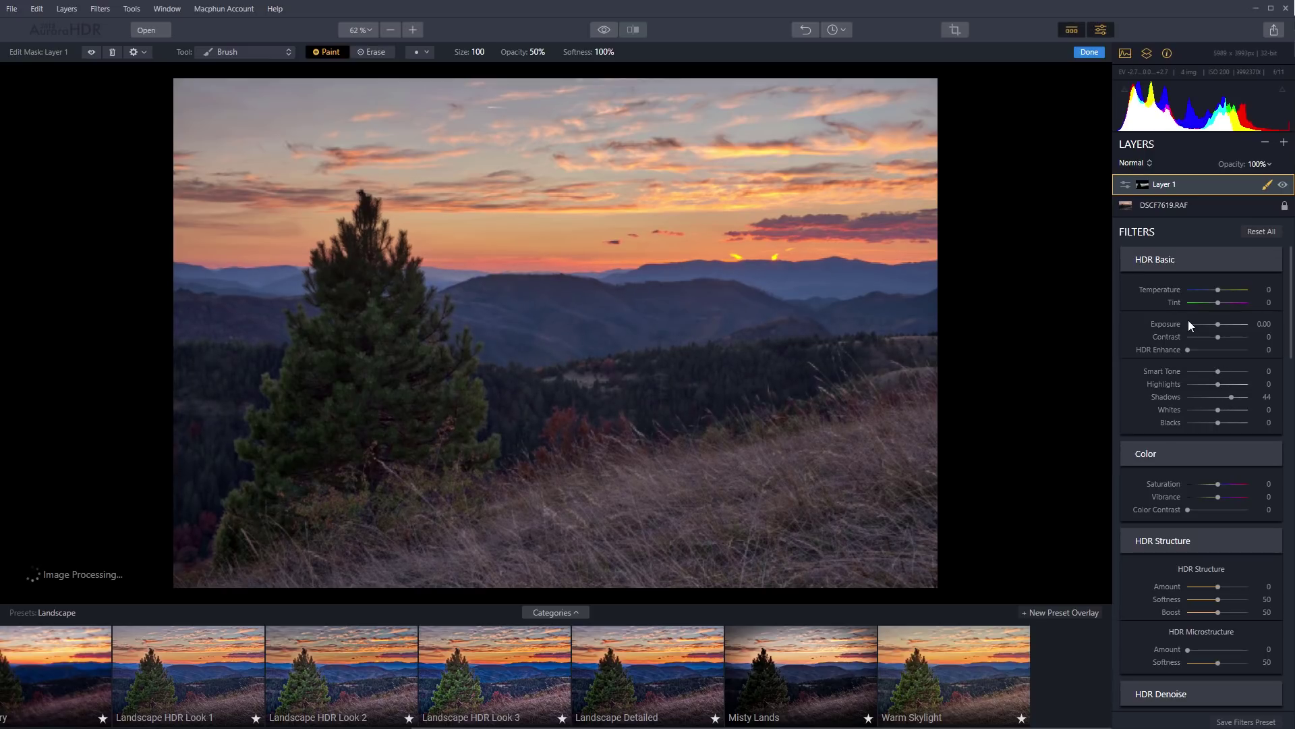
{"action": "mouse_move", "coordinate": [1232, 397]}
{"action": "left_mouse_down"}
{"action": "mouse_move", "coordinate": [1256, 401]}
{"action": "mouse_move", "coordinate": [1235, 405]}
{"action": "left_mouse_up"}
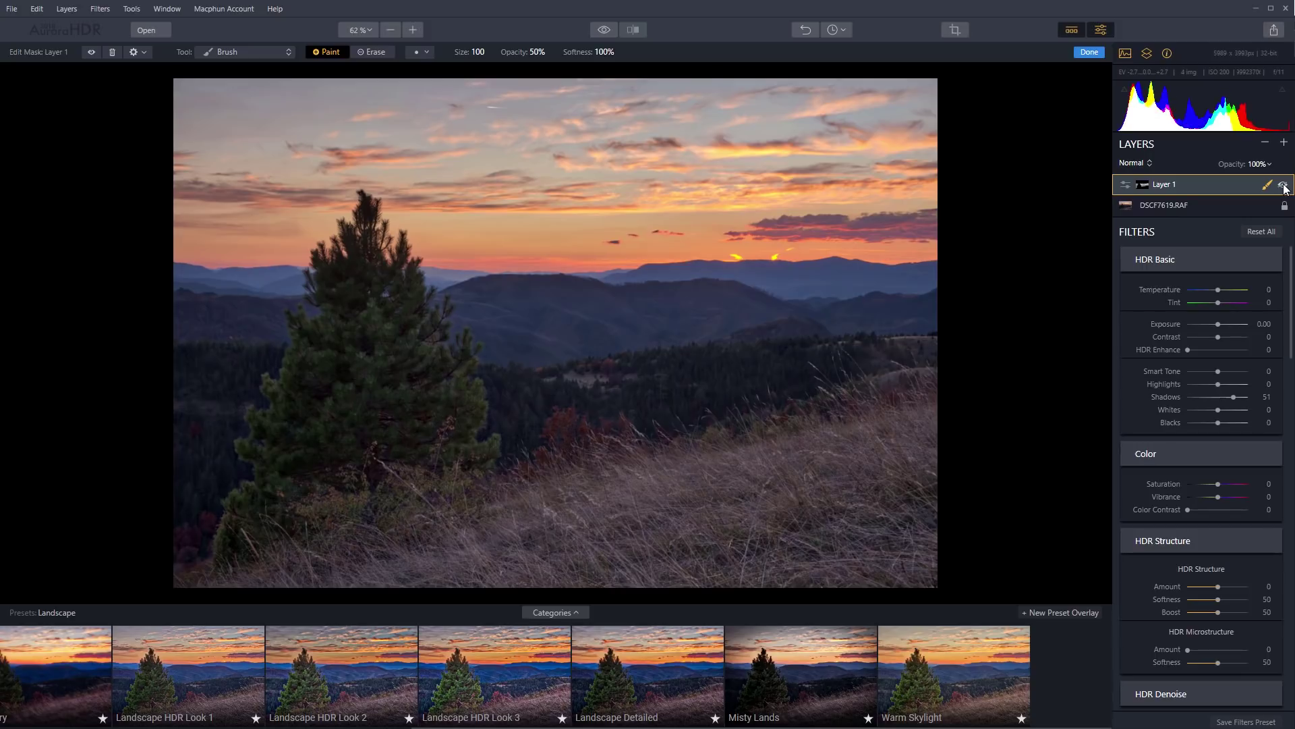
{"action": "left_click", "coordinate": [1283, 185]}
{"action": "left_click", "coordinate": [1283, 185]}
{"action": "left_click", "coordinate": [1284, 185]}
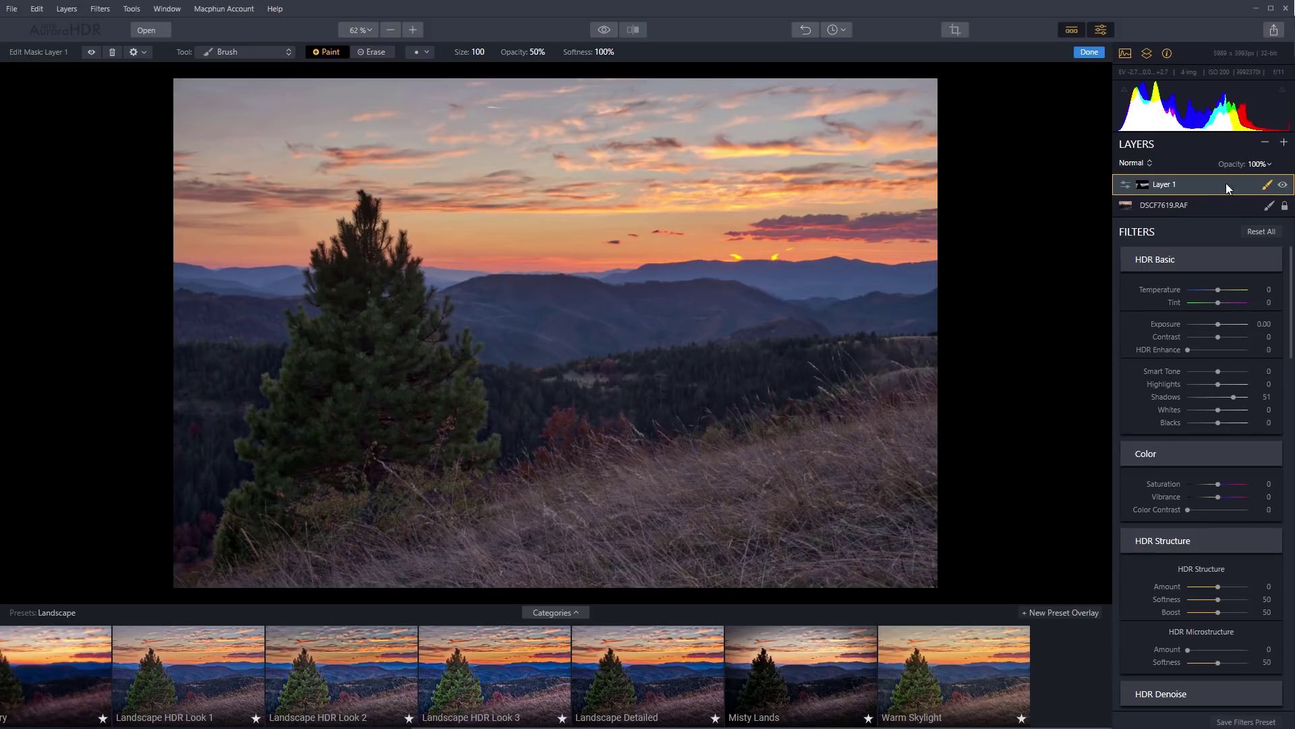
Add a second adjustment layer, and try an exposure of 0.44 on it and reset it.
{"action": "left_click", "coordinate": [1284, 144]}
{"action": "left_click", "coordinate": [1224, 162]}
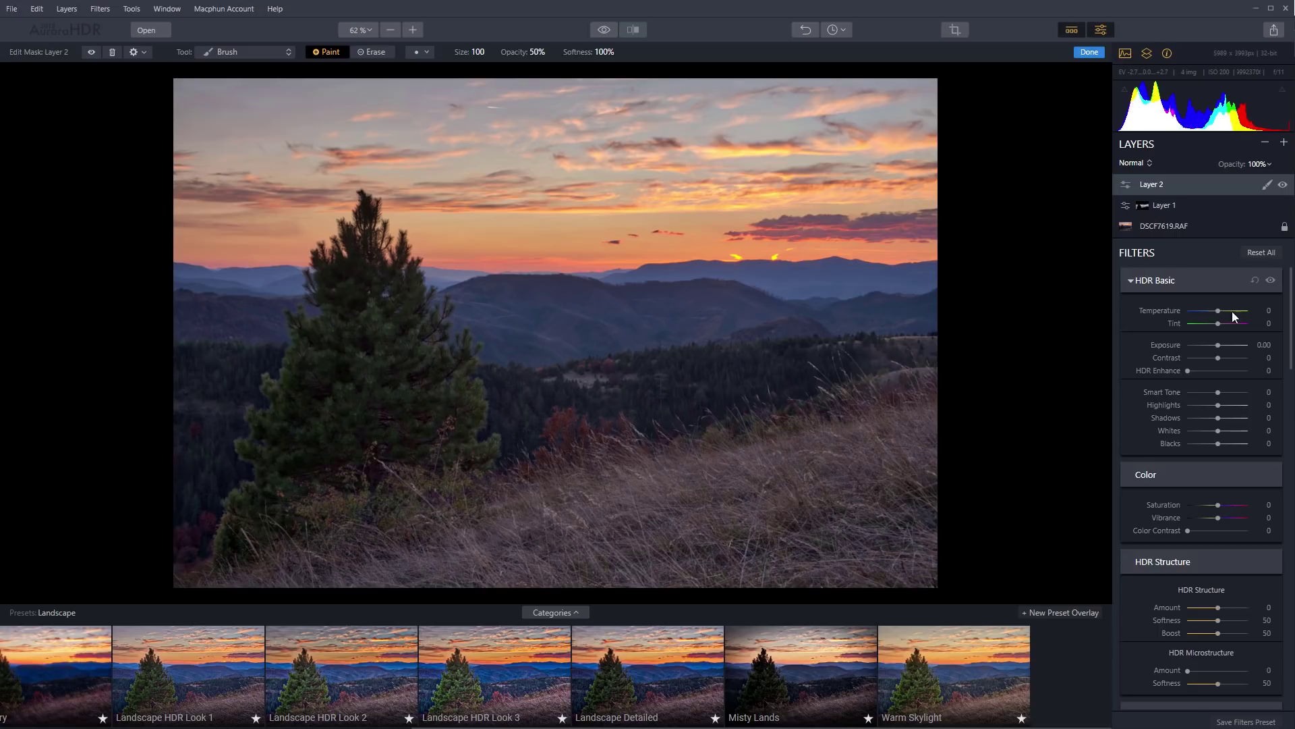
{"action": "scroll", "coordinate": [1225, 314], "scroll_direction": "down", "scroll_amount": 1}
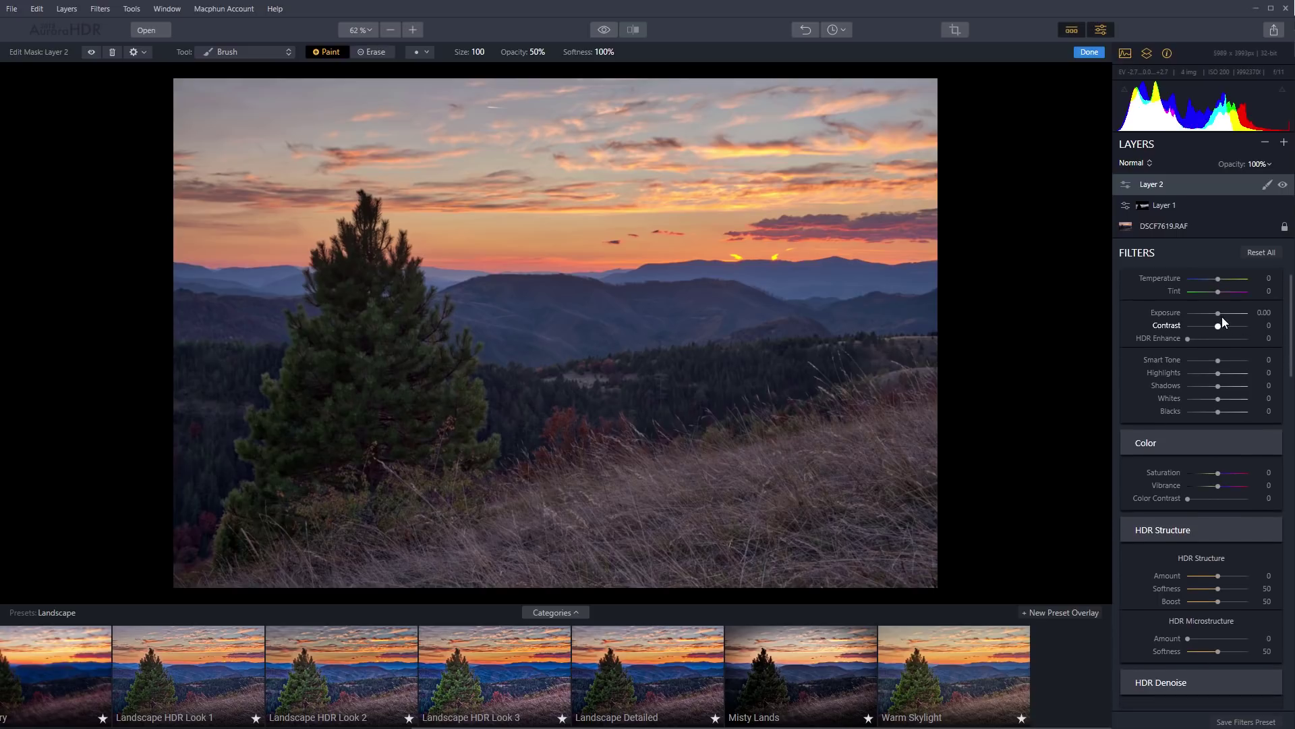
{"action": "left_click_drag", "start_coordinate": [1223, 315], "coordinate": [1225, 316]}
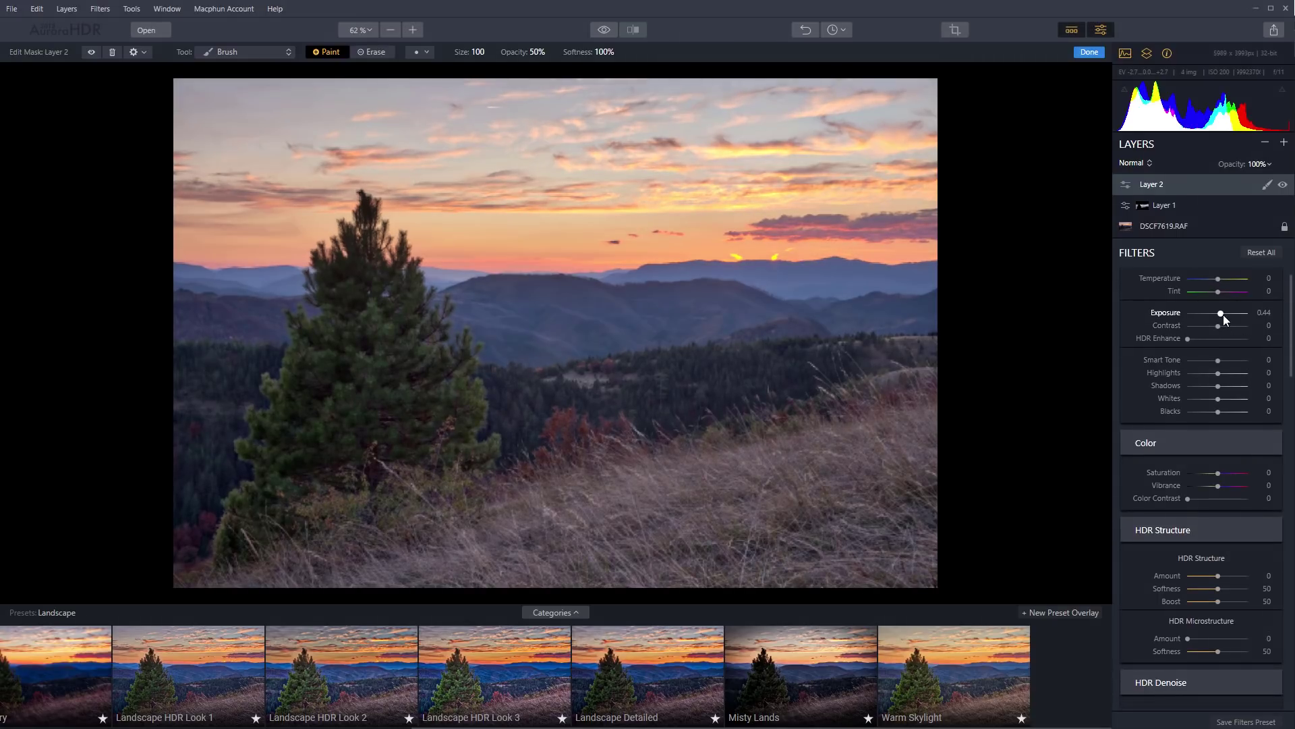
{"action": "double_click", "coordinate": [1224, 314]}
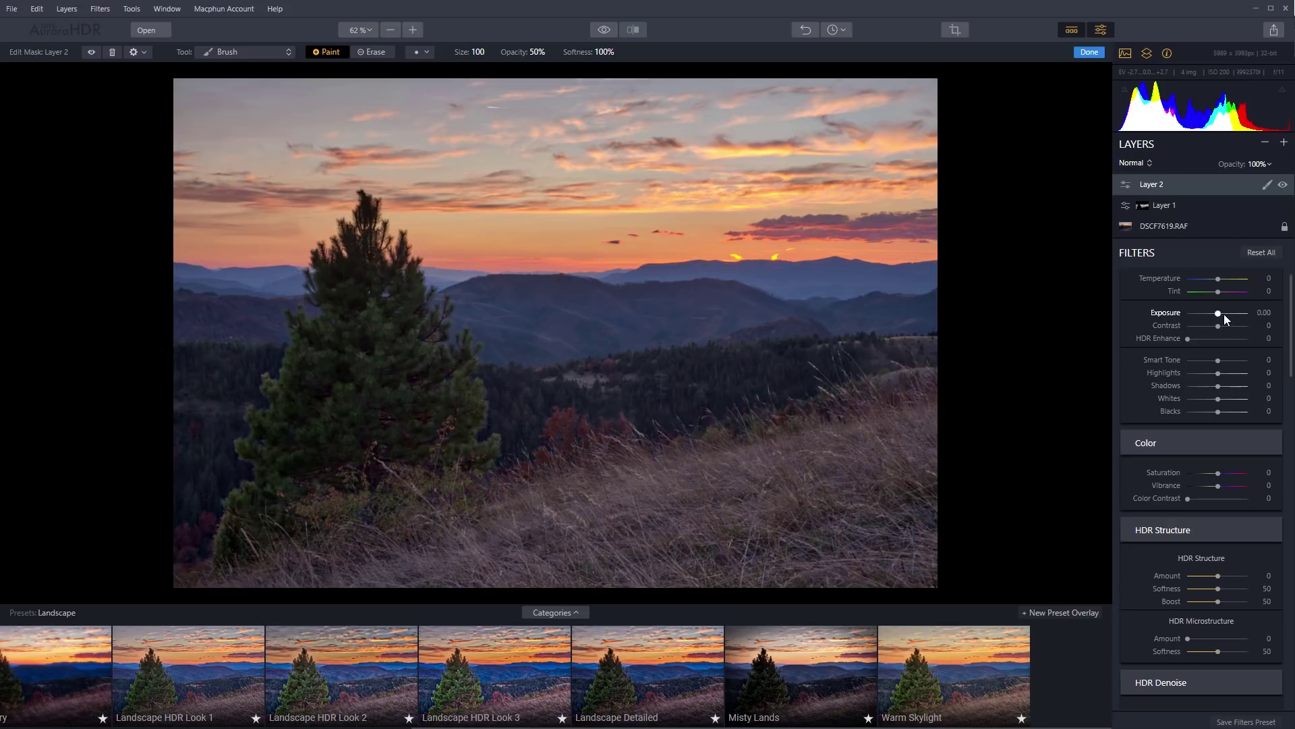
Set the second adjustment layer's contrast to 18 and shadows to 24, and try a saturation of 7 and reset it.
{"action": "left_click_drag", "start_coordinate": [1219, 326], "coordinate": [1225, 325]}
{"action": "left_click_drag", "start_coordinate": [1228, 386], "coordinate": [1225, 390]}
{"action": "left_click_drag", "start_coordinate": [1222, 471], "coordinate": [1222, 473]}
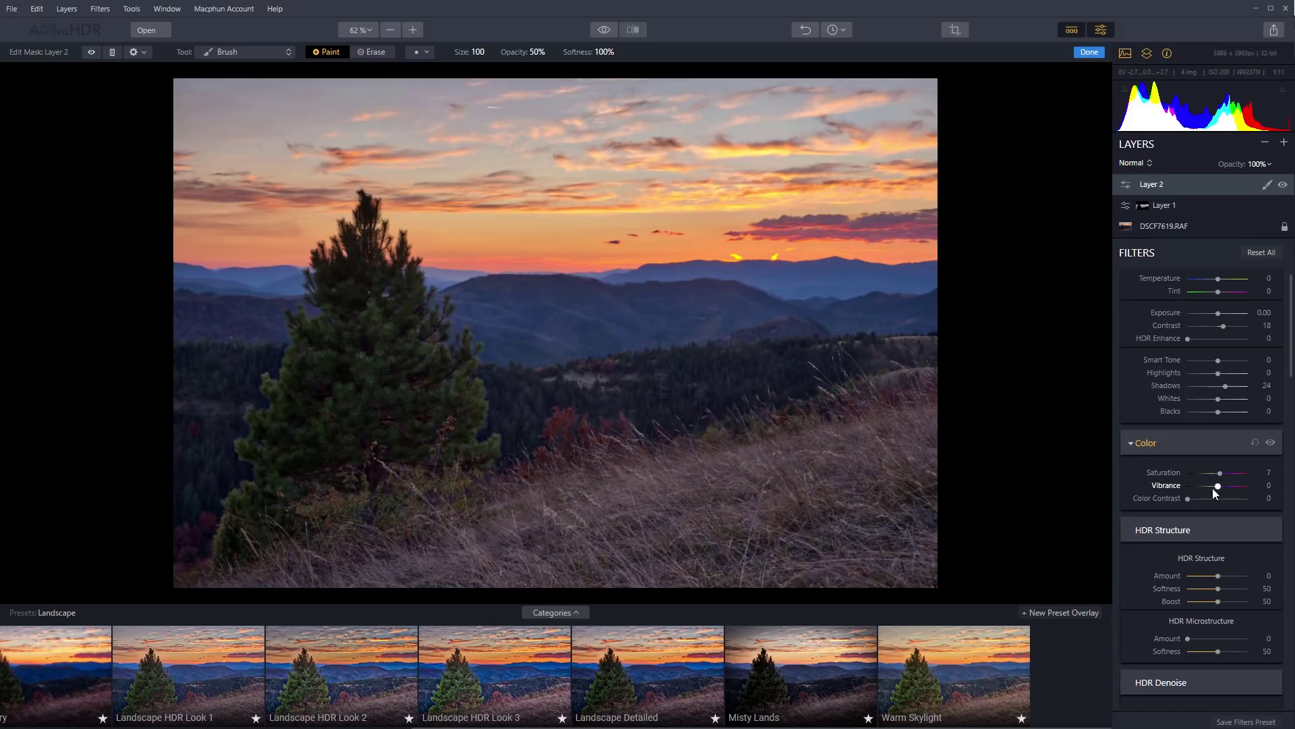
{"action": "double_click", "coordinate": [1220, 472]}
Set the orange saturation to 18 in the HSL filter of the second adjustment layer.
{"action": "scroll", "coordinate": [1263, 405], "scroll_direction": "down", "scroll_amount": 15}
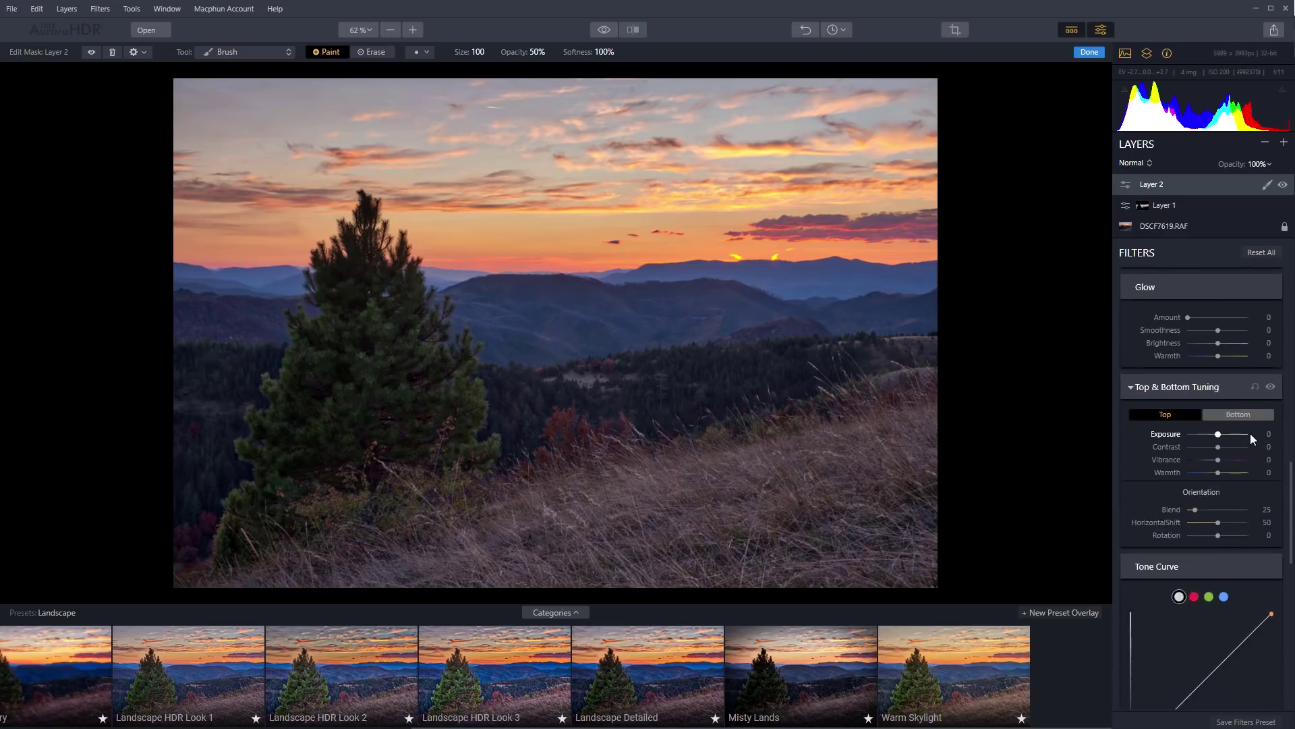
{"action": "scroll", "coordinate": [1250, 434], "scroll_direction": "down", "scroll_amount": 3}
{"action": "left_click", "coordinate": [1205, 398]}
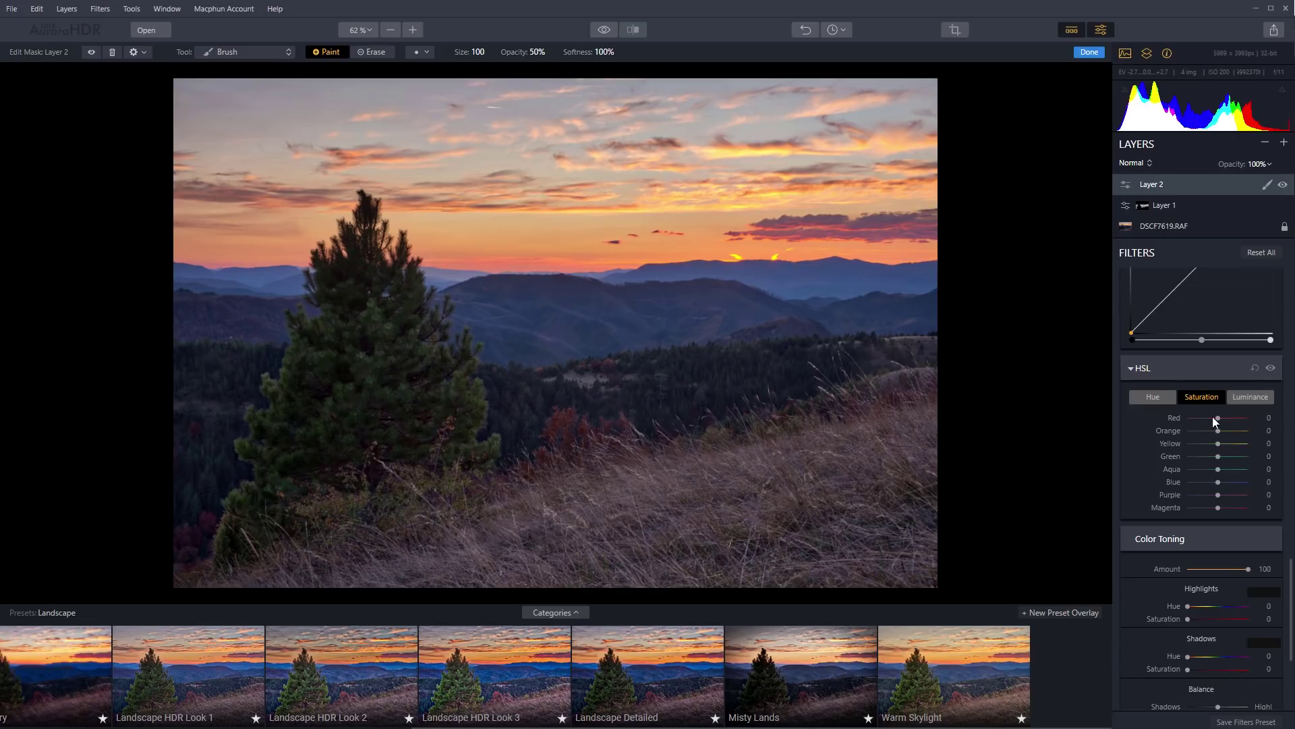
{"action": "left_click_drag", "start_coordinate": [1219, 432], "coordinate": [1224, 431]}
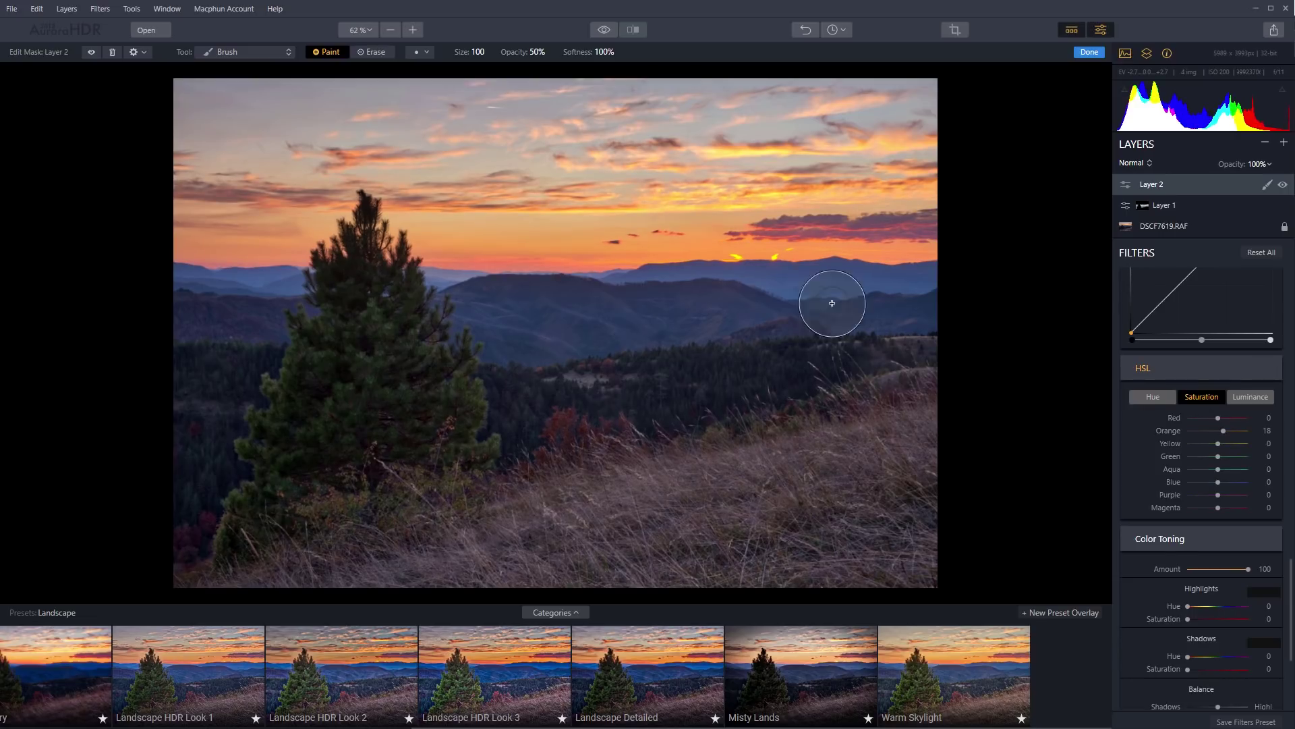
Compare the edited image with the original and inspect the hills and tree up close.
{"action": "left_click", "coordinate": [610, 30]}
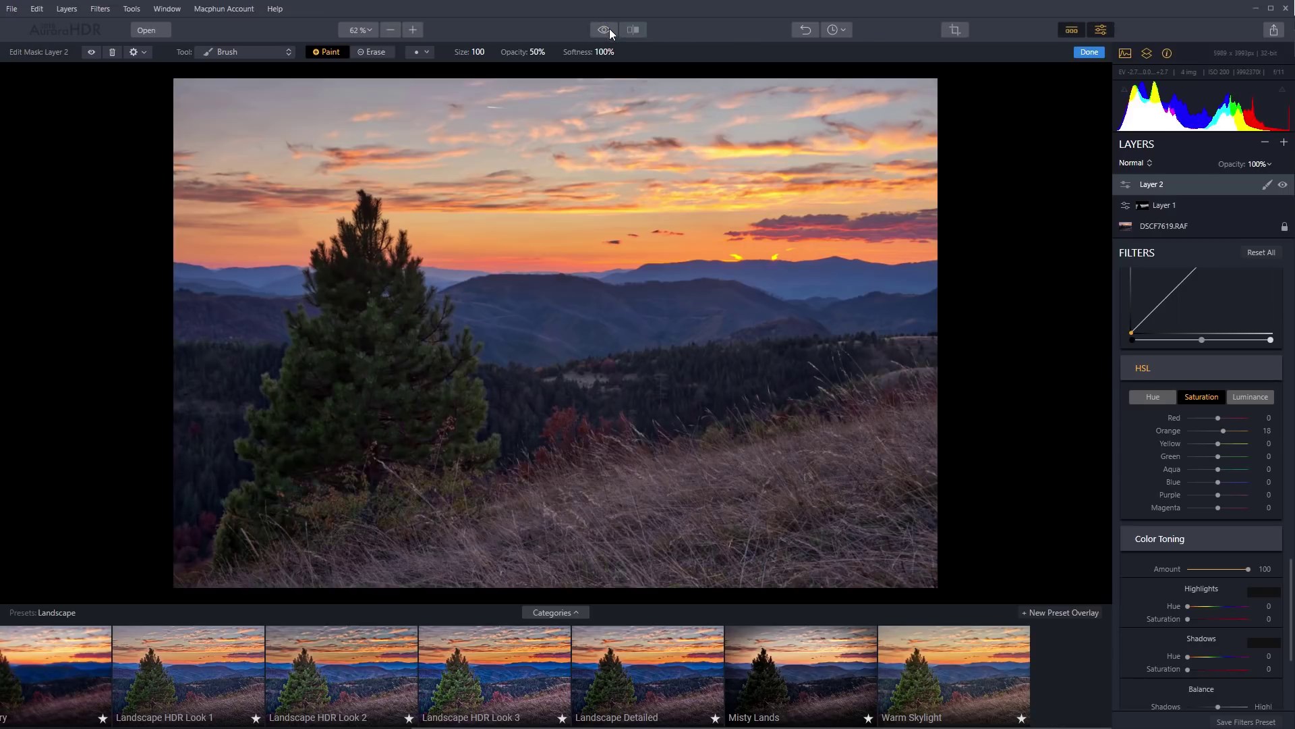
{"action": "left_click", "coordinate": [609, 29]}
{"action": "left_click", "coordinate": [609, 29]}
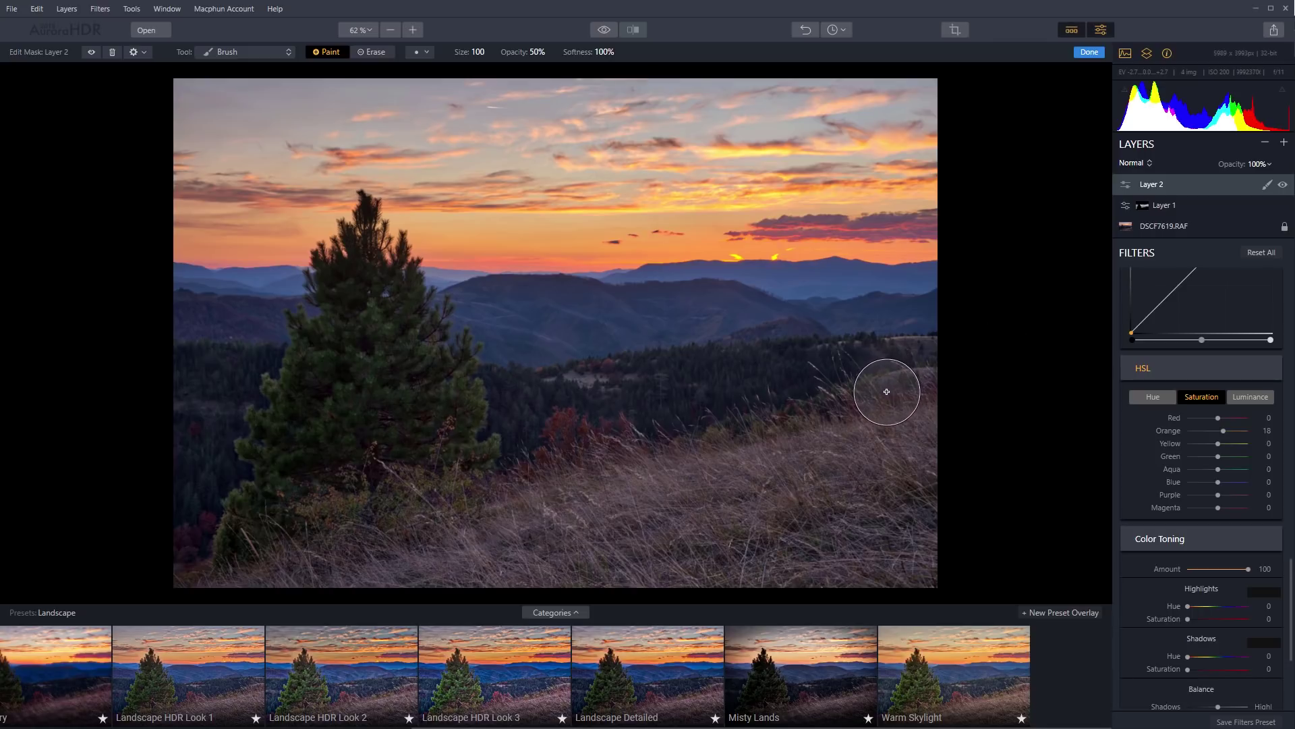
{"action": "scroll", "coordinate": [929, 367], "scroll_direction": "up", "scroll_amount": 2}
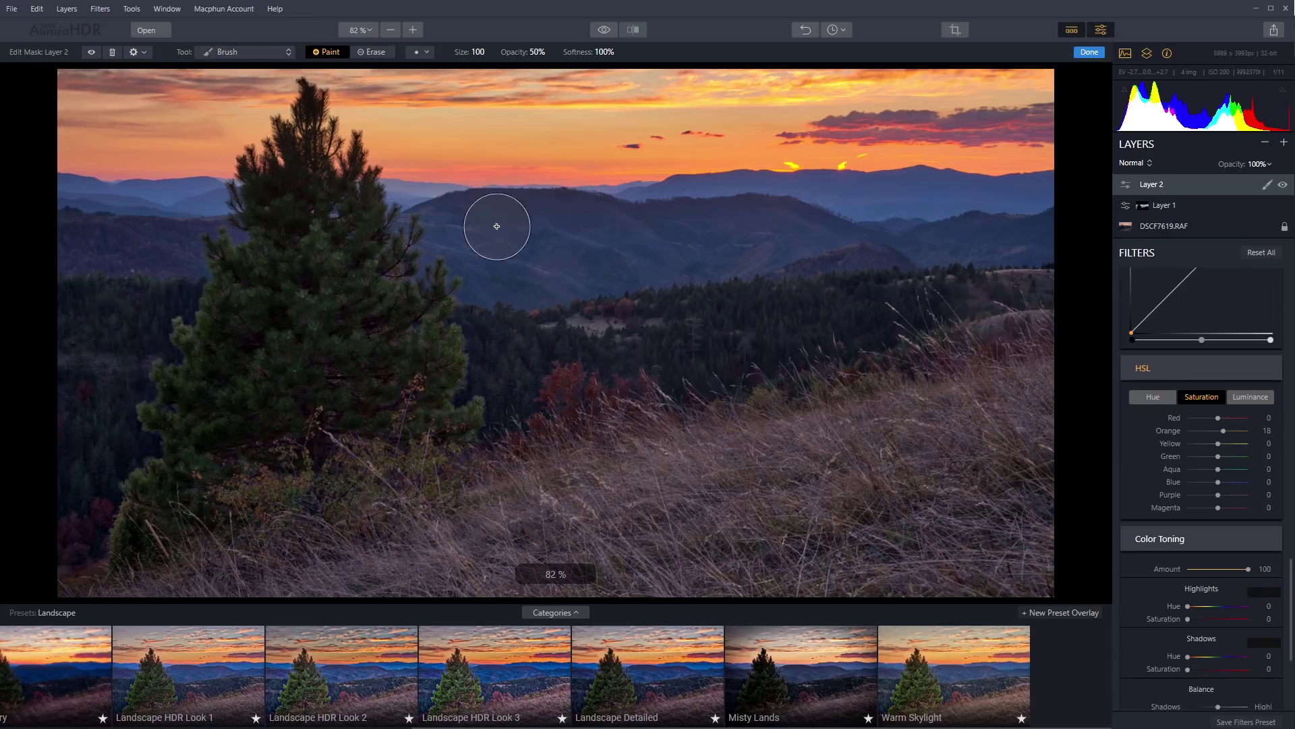
{"action": "scroll", "coordinate": [516, 231], "scroll_direction": "down", "scroll_amount": 2}
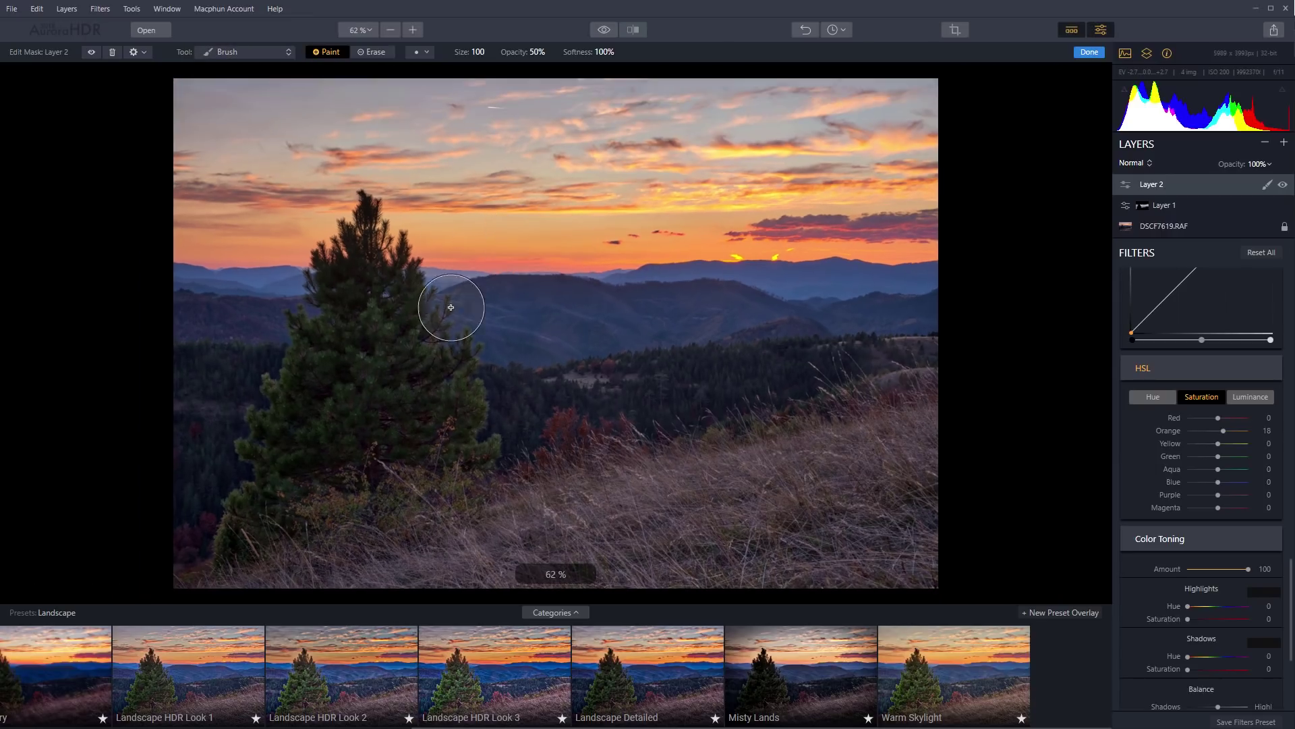
{"action": "scroll", "coordinate": [1201, 412], "scroll_direction": "up", "scroll_amount": 3}
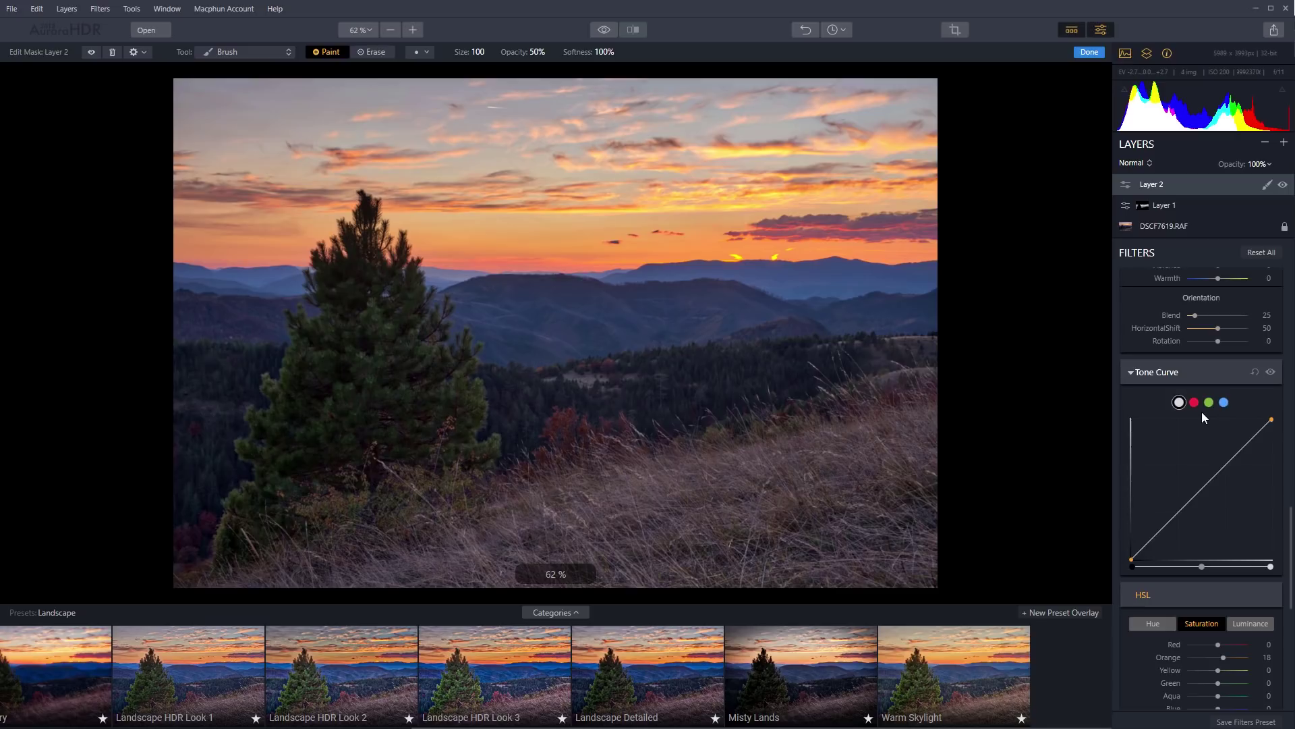
{"action": "scroll", "coordinate": [1214, 438], "scroll_direction": "up", "scroll_amount": 8}
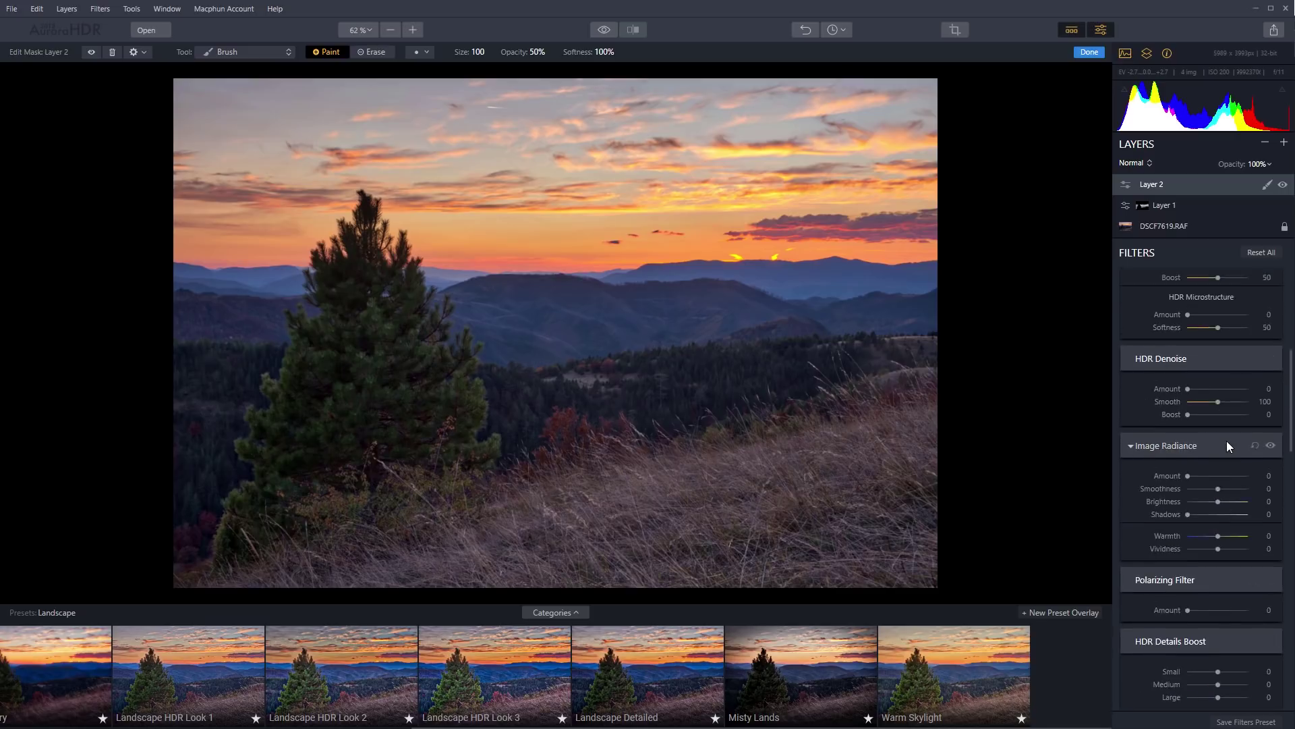
{"action": "scroll", "coordinate": [1227, 440], "scroll_direction": "up", "scroll_amount": 6}
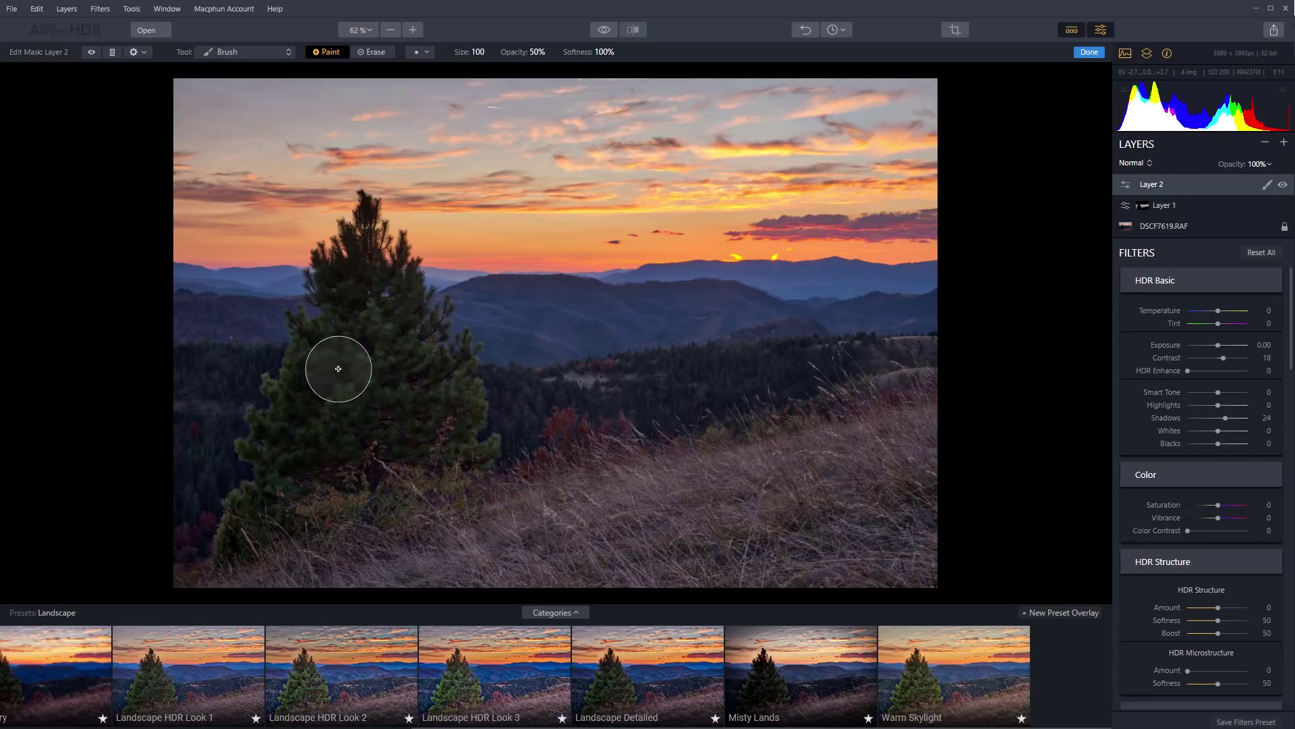
Review the image export settings, trying the PNG and JPEG formats, and cancel the export.
{"action": "left_click", "coordinate": [12, 9]}
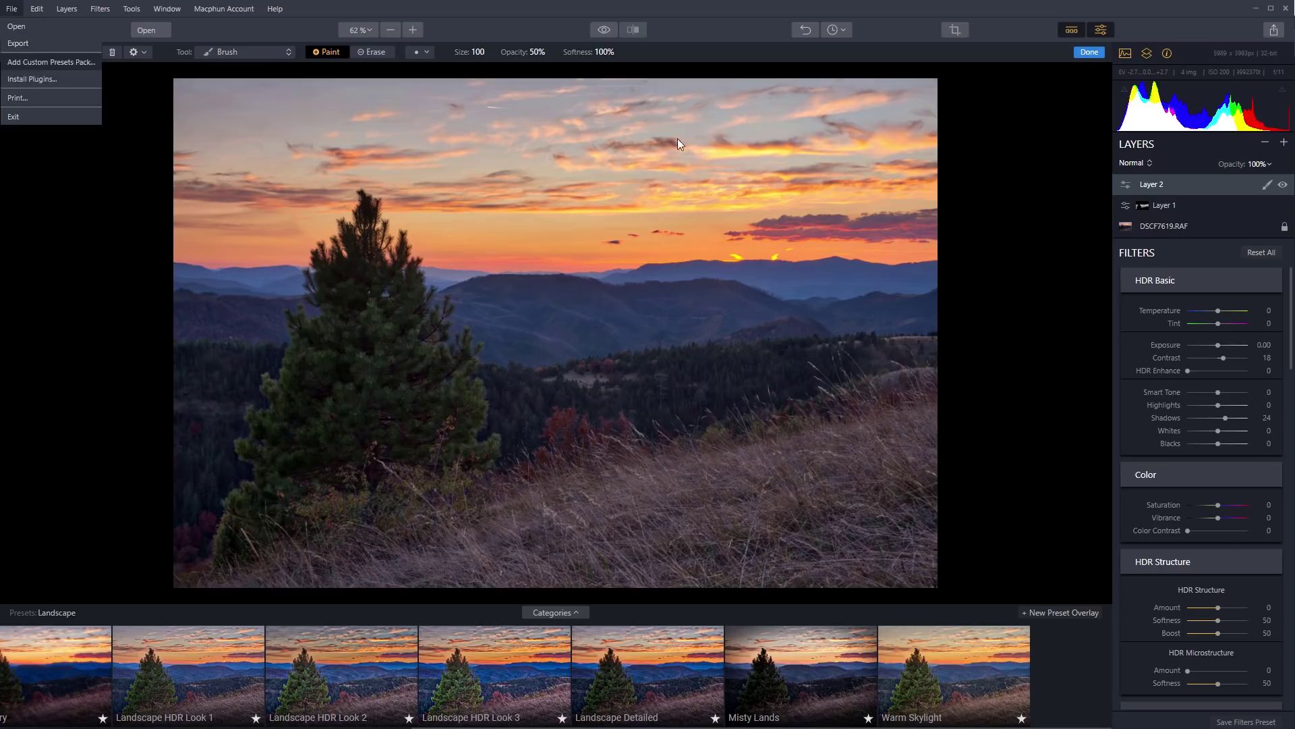
{"action": "left_click", "coordinate": [1274, 31]}
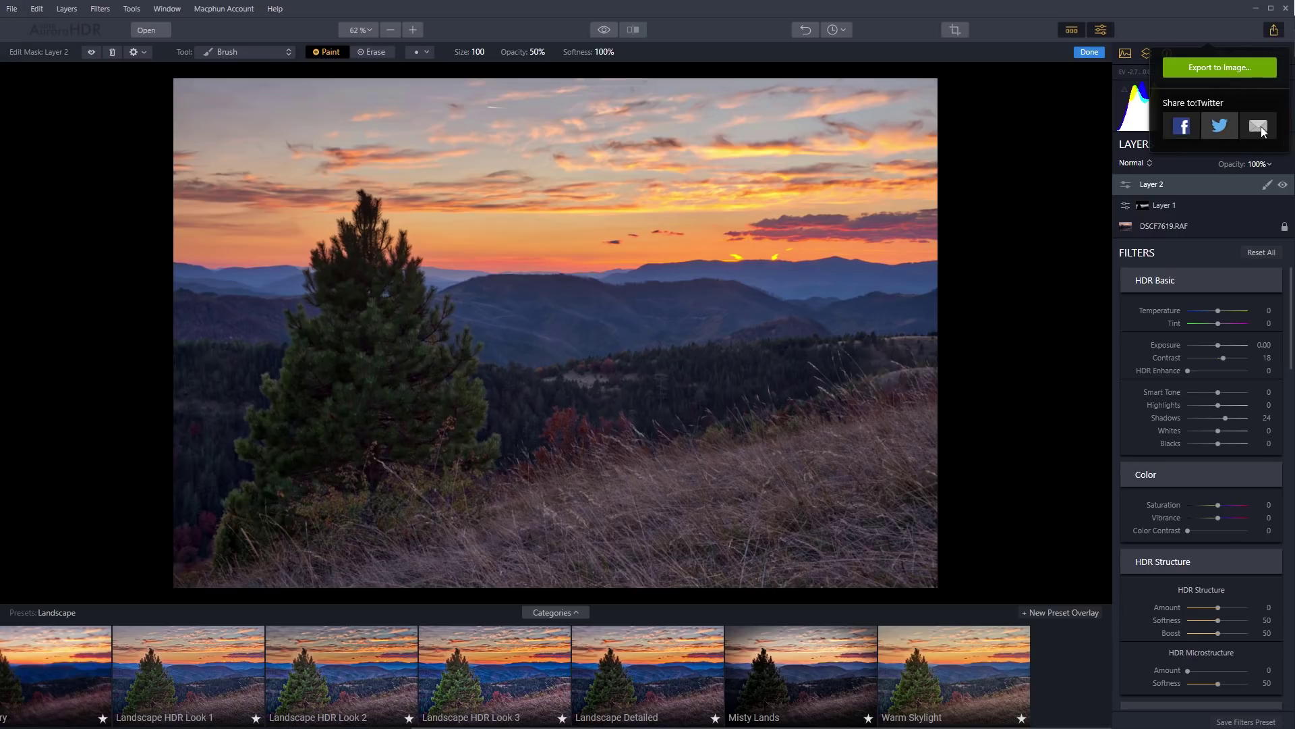
{"action": "left_click", "coordinate": [1206, 74]}
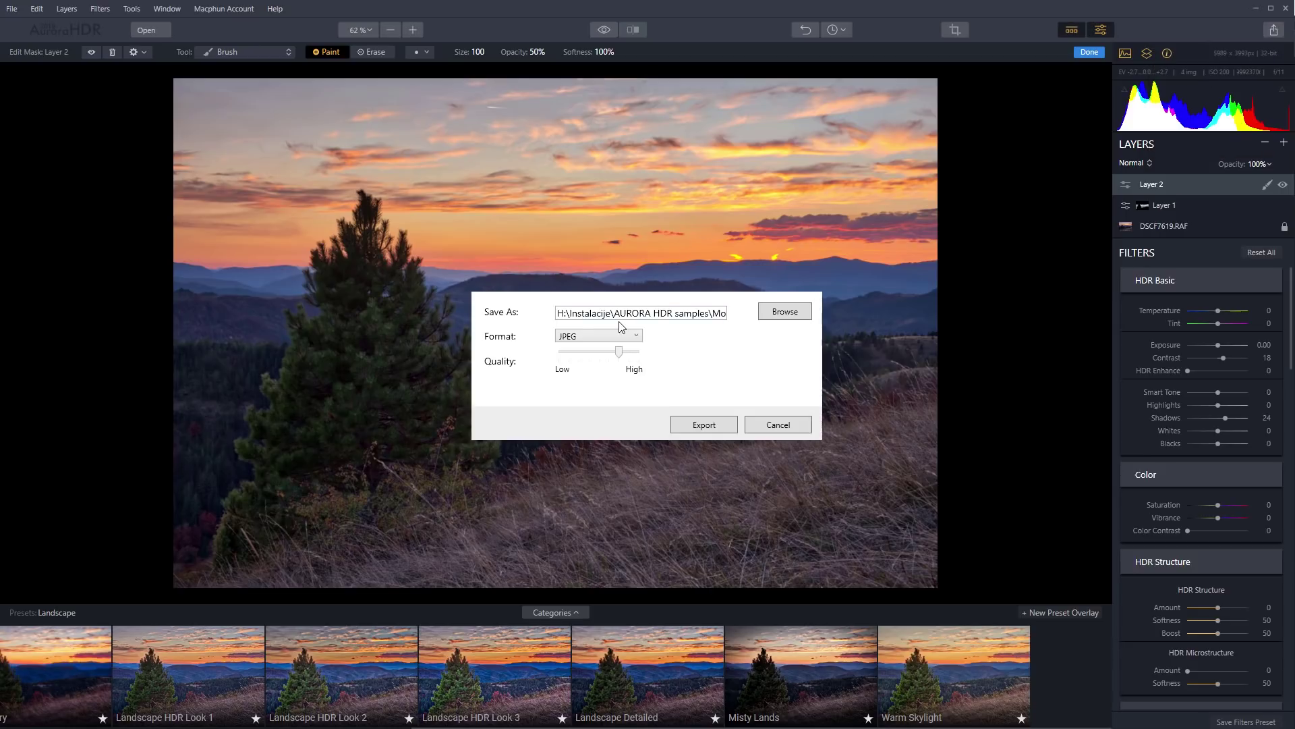
{"action": "left_click", "coordinate": [633, 338]}
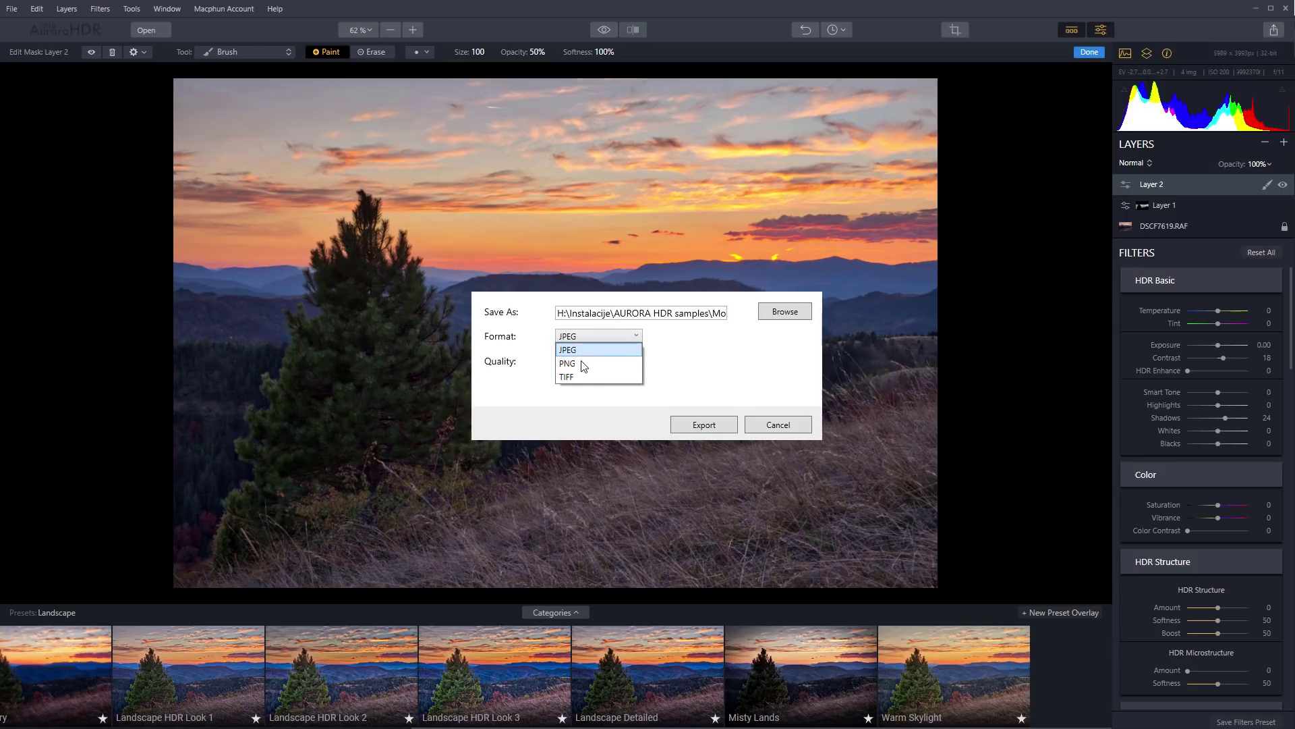
{"action": "left_click", "coordinate": [584, 364]}
{"action": "left_click", "coordinate": [594, 336]}
{"action": "left_click", "coordinate": [580, 350]}
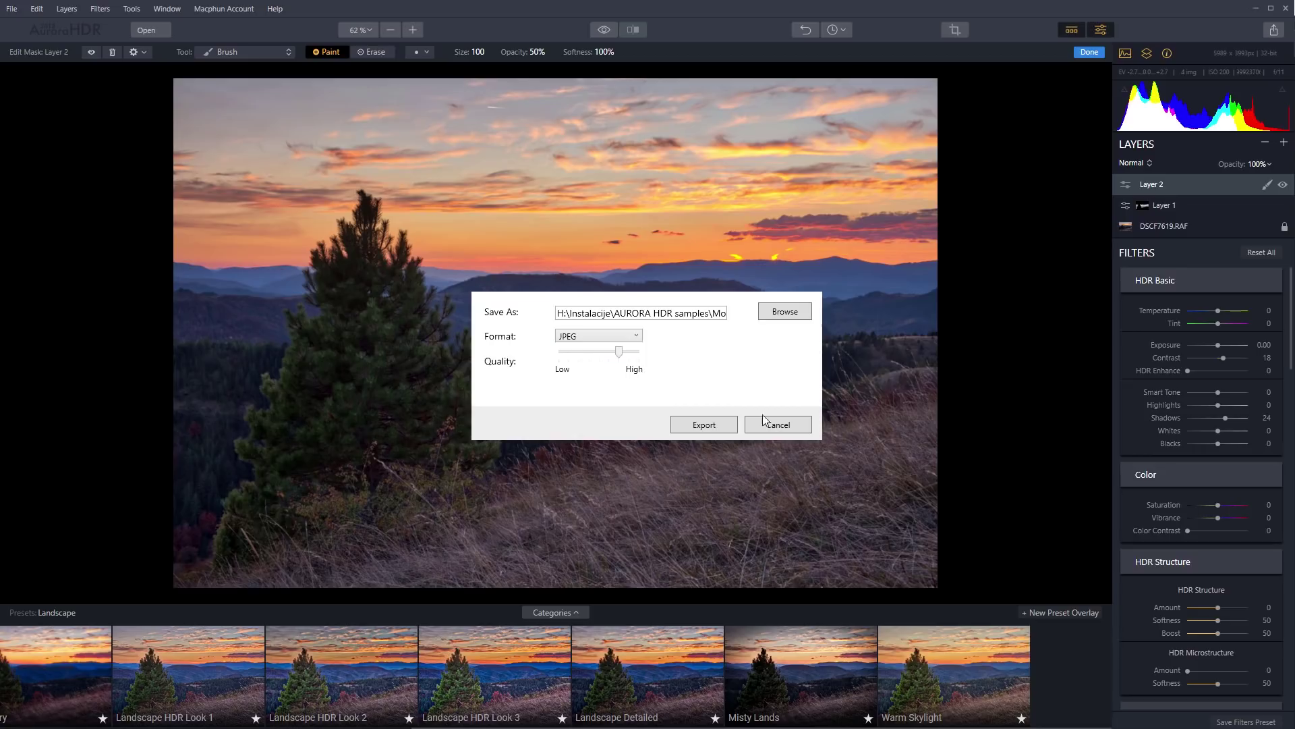
{"action": "left_click", "coordinate": [778, 424]}
Open the single raw courtyard photo NES_3525.NEF and create an HDR image from it.
{"action": "left_click", "coordinate": [155, 33]}
{"action": "left_click", "coordinate": [309, 32]}
{"action": "left_click", "coordinate": [232, 123]}
{"action": "double_click", "coordinate": [231, 123]}
{"action": "double_click", "coordinate": [165, 101]}
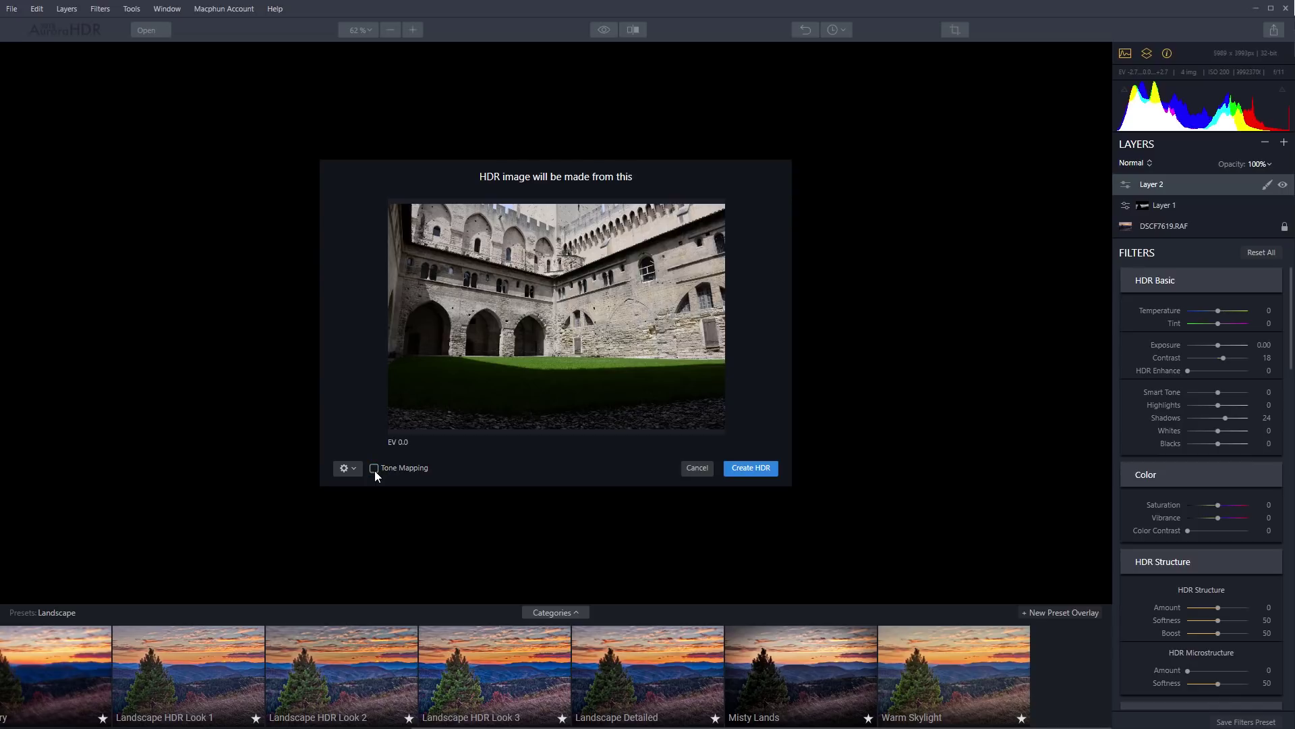
{"action": "left_click", "coordinate": [751, 469]}
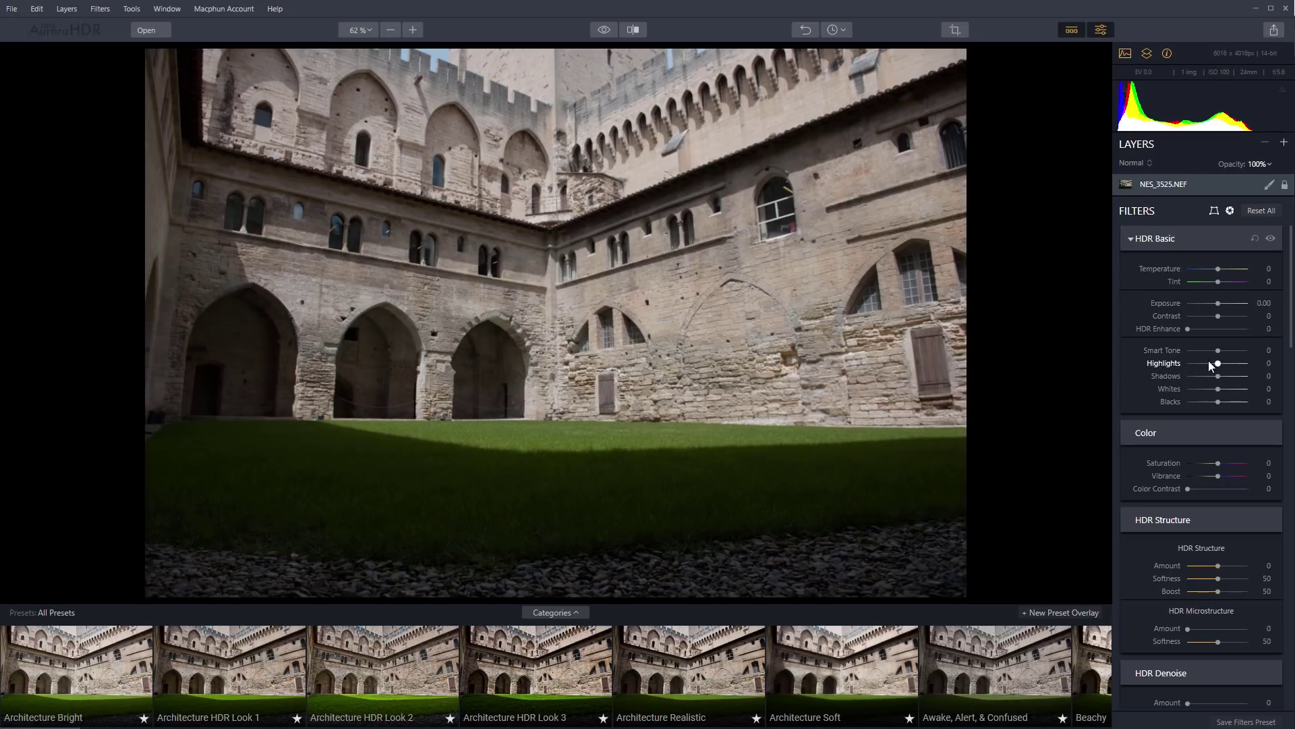
Try highlights of -24 and shadows of 49 on the courtyard photo and reset both.
{"action": "mouse_move", "coordinate": [1218, 376]}
{"action": "left_mouse_down"}
{"action": "mouse_move", "coordinate": [1234, 376]}
{"action": "mouse_move", "coordinate": [1209, 364]}
{"action": "left_mouse_up"}
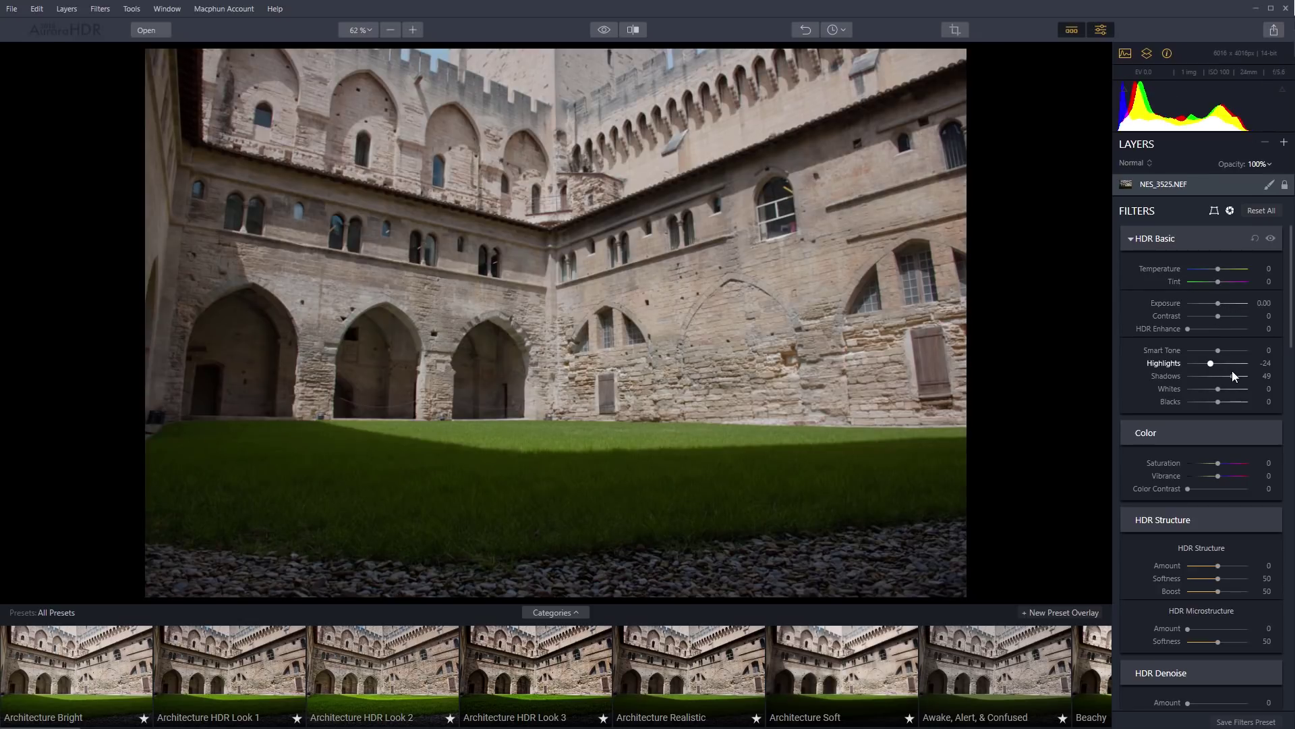
{"action": "double_click", "coordinate": [1231, 375]}
{"action": "double_click", "coordinate": [1211, 363]}
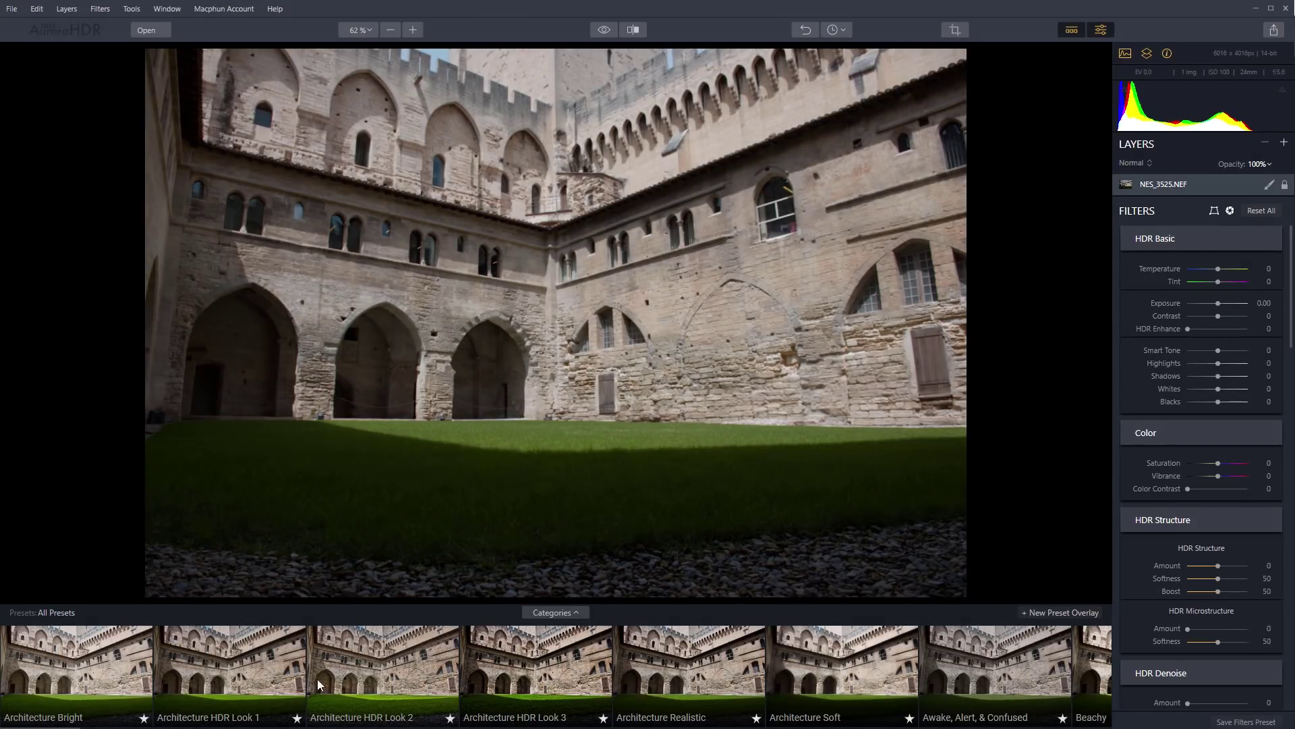
Compare the Architecture Bright preset with Architecture HDR Look 2 at an amount of 35, and apply Architecture Bright at 100.
{"action": "left_click", "coordinate": [71, 684]}
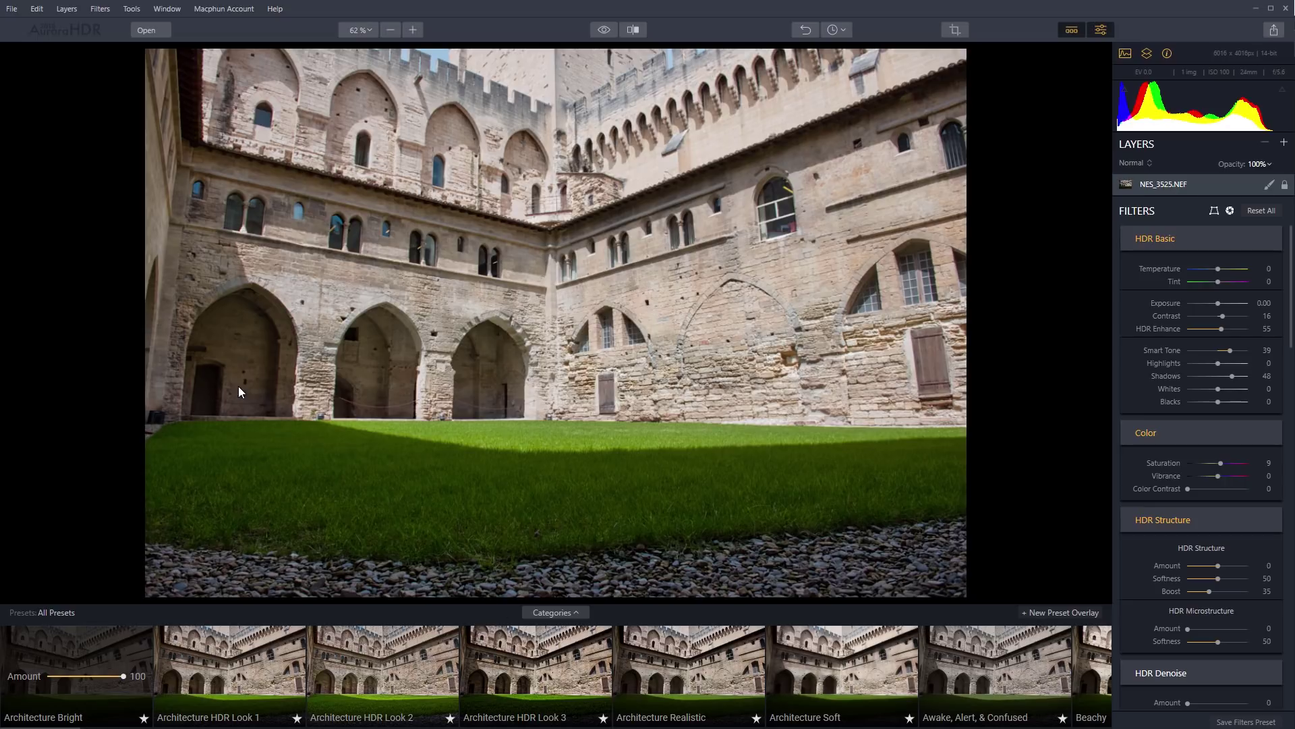
{"action": "left_click", "coordinate": [62, 10]}
{"action": "key", "text": "Escape"}
{"action": "left_click", "coordinate": [373, 682]}
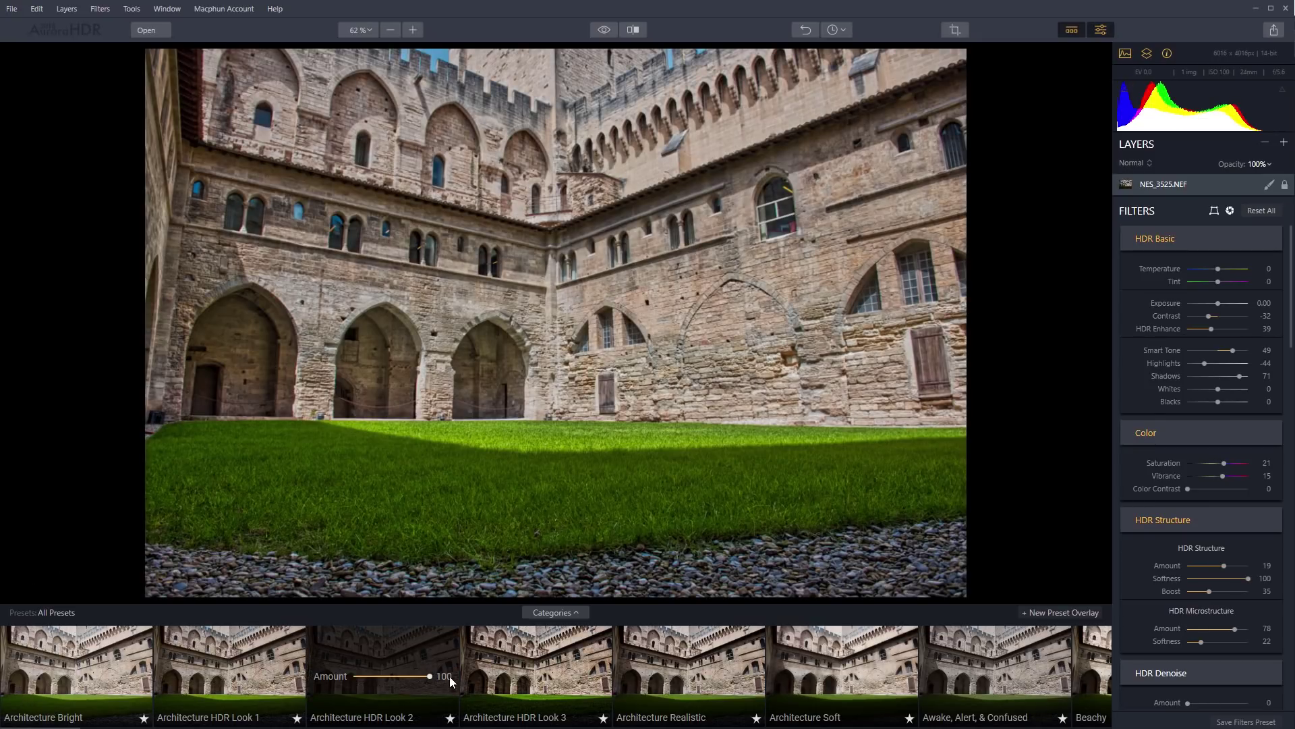
{"action": "left_click_drag", "start_coordinate": [431, 675], "coordinate": [382, 675]}
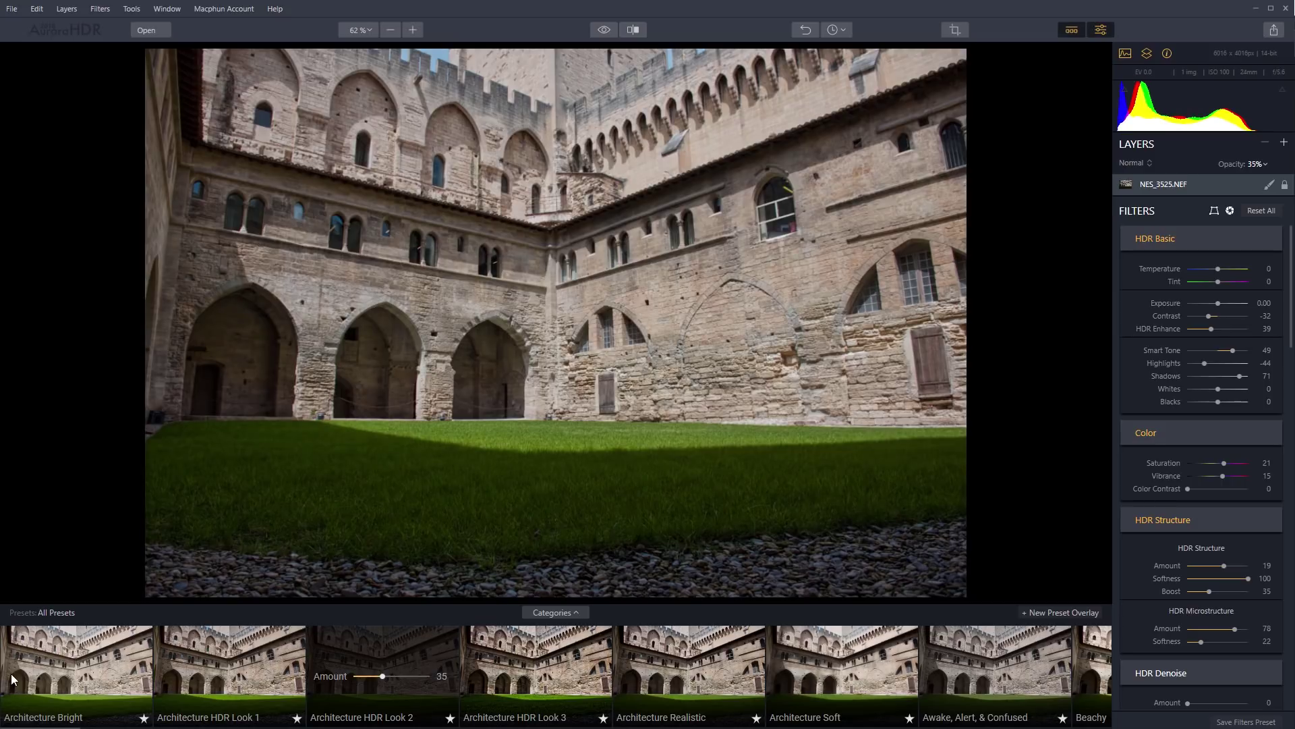
{"action": "left_click", "coordinate": [77, 667]}
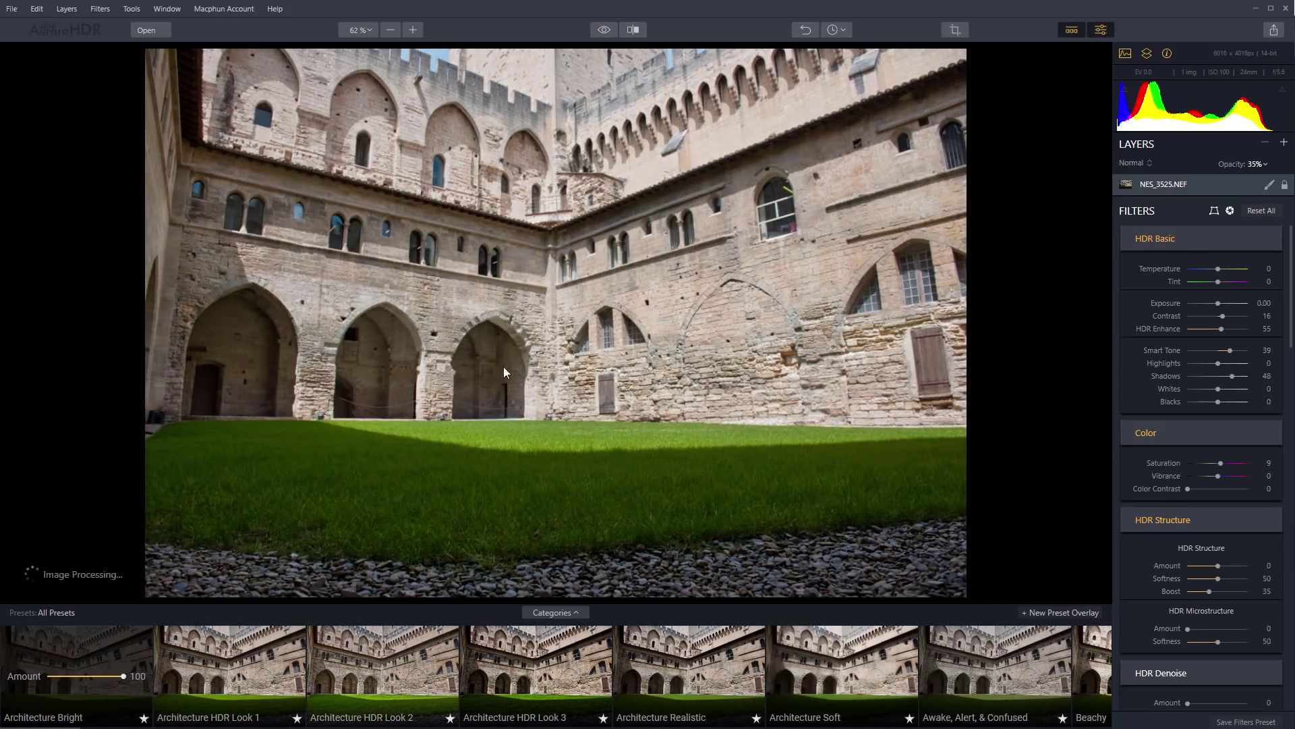
Examine the HDR Structure filter settings of the courtyard photo.
{"action": "scroll", "coordinate": [1237, 339], "scroll_direction": "down", "scroll_amount": 1}
{"action": "scroll", "coordinate": [1188, 542], "scroll_direction": "down", "scroll_amount": 1}
{"action": "scroll", "coordinate": [1188, 545], "scroll_direction": "down", "scroll_amount": 1}
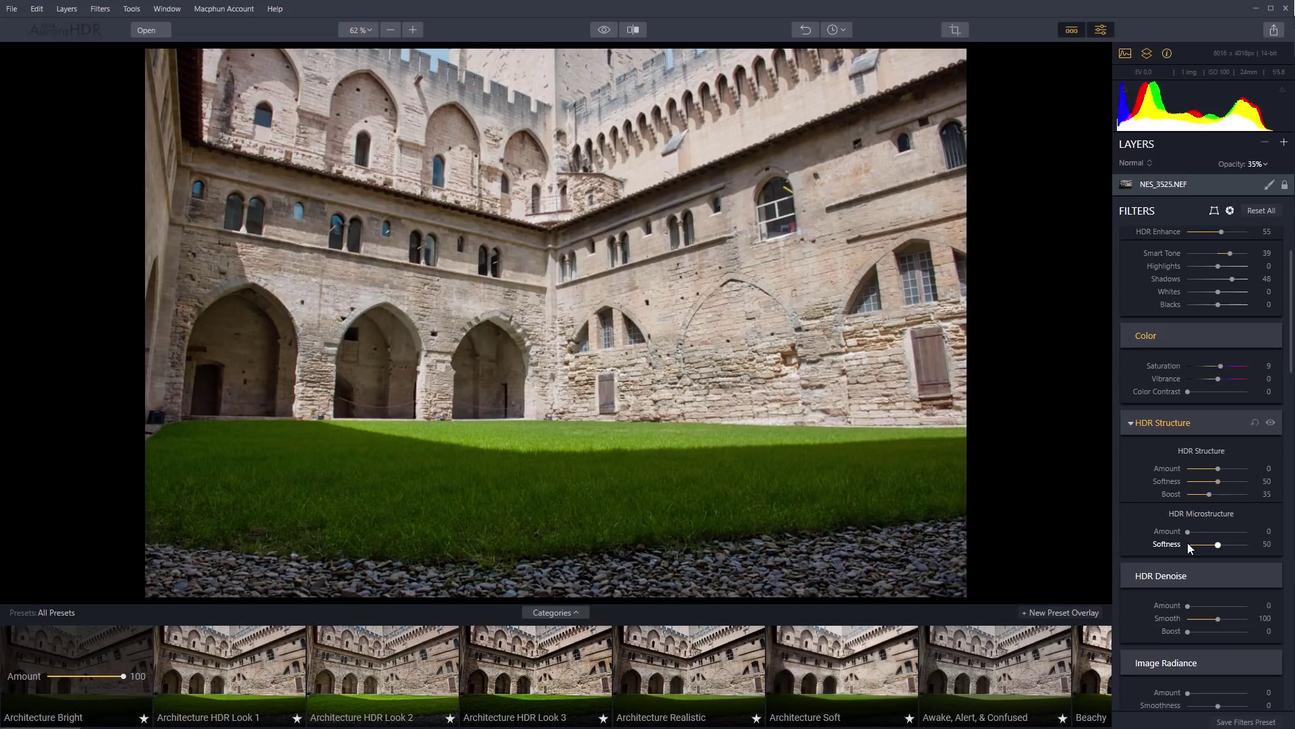
{"action": "scroll", "coordinate": [1213, 415], "scroll_direction": "down", "scroll_amount": 1}
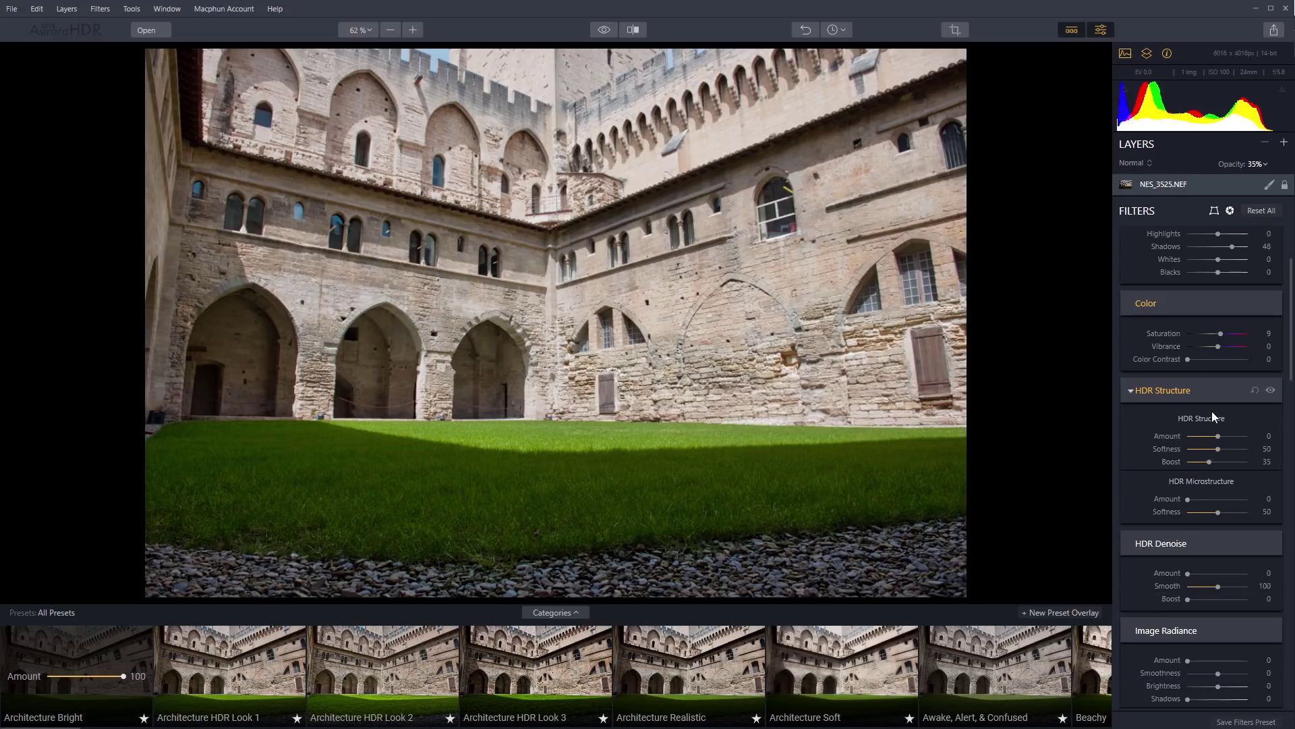